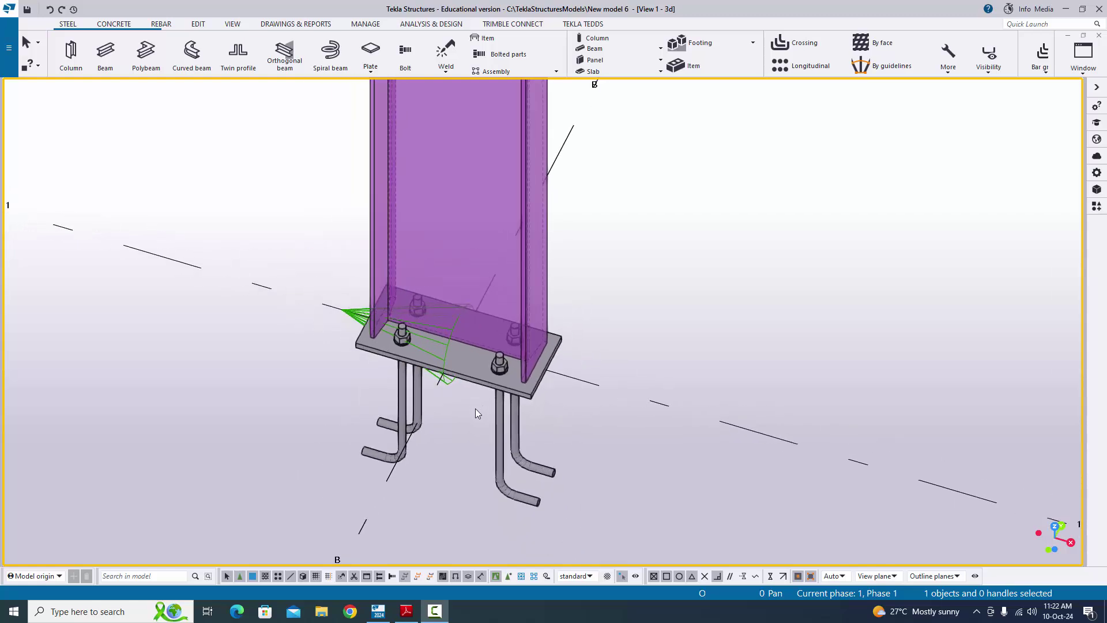
Examine the finished column base and the dimensions in the reference PDF drawing in Adobe Reader
{"action": "middle_click_drag", "start_coordinate": [475, 414], "coordinate": [634, 417], "text": "ctrl"}
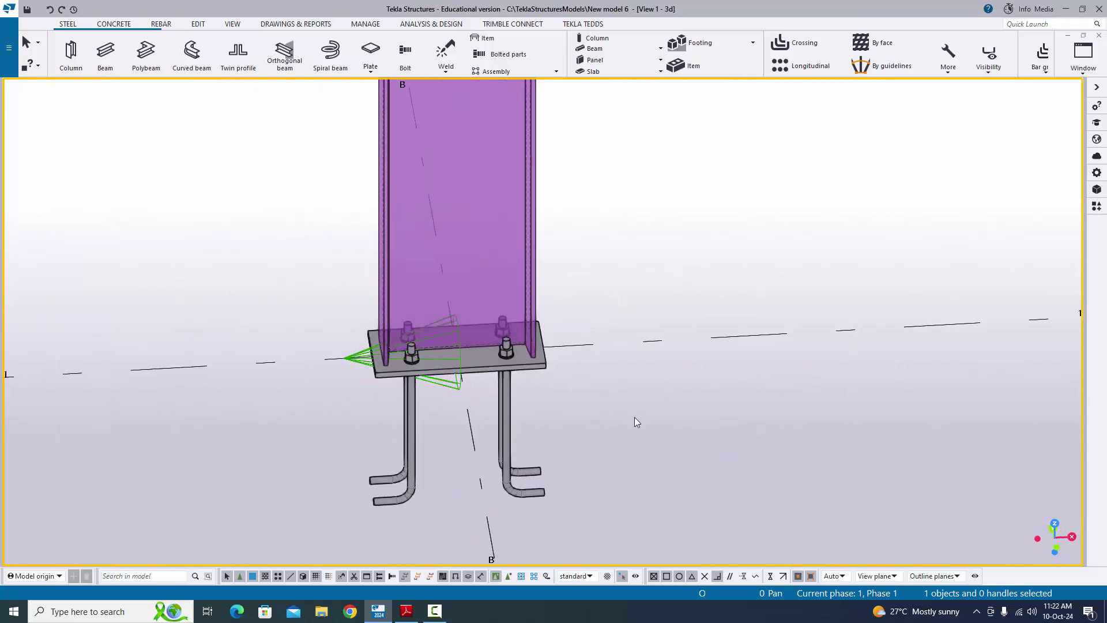
{"action": "left_click", "coordinate": [406, 611]}
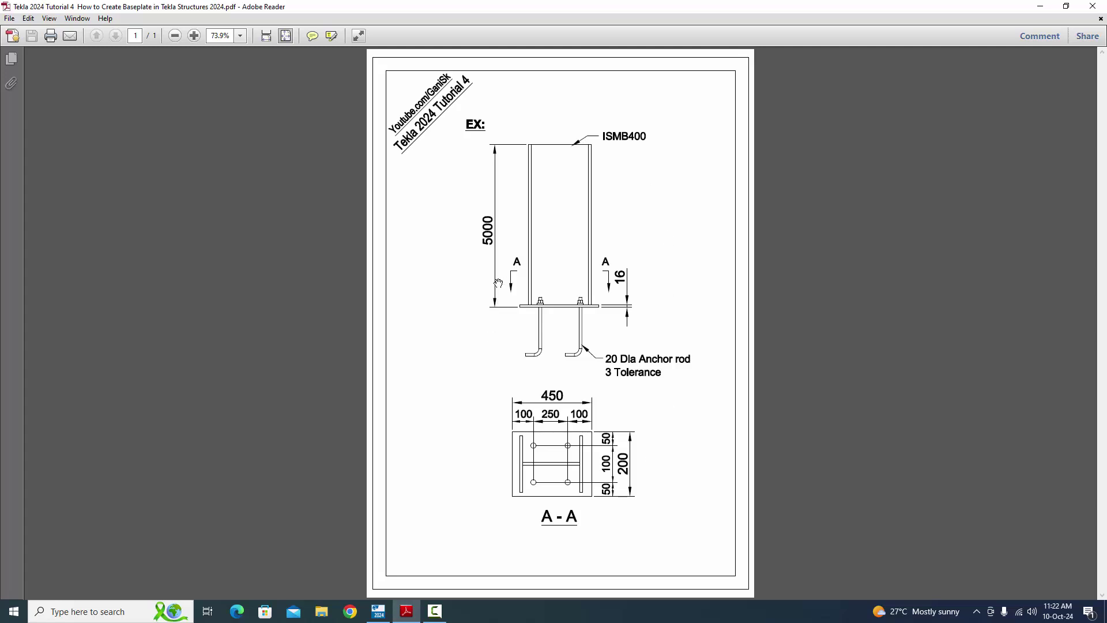
{"action": "left_click", "coordinate": [378, 611]}
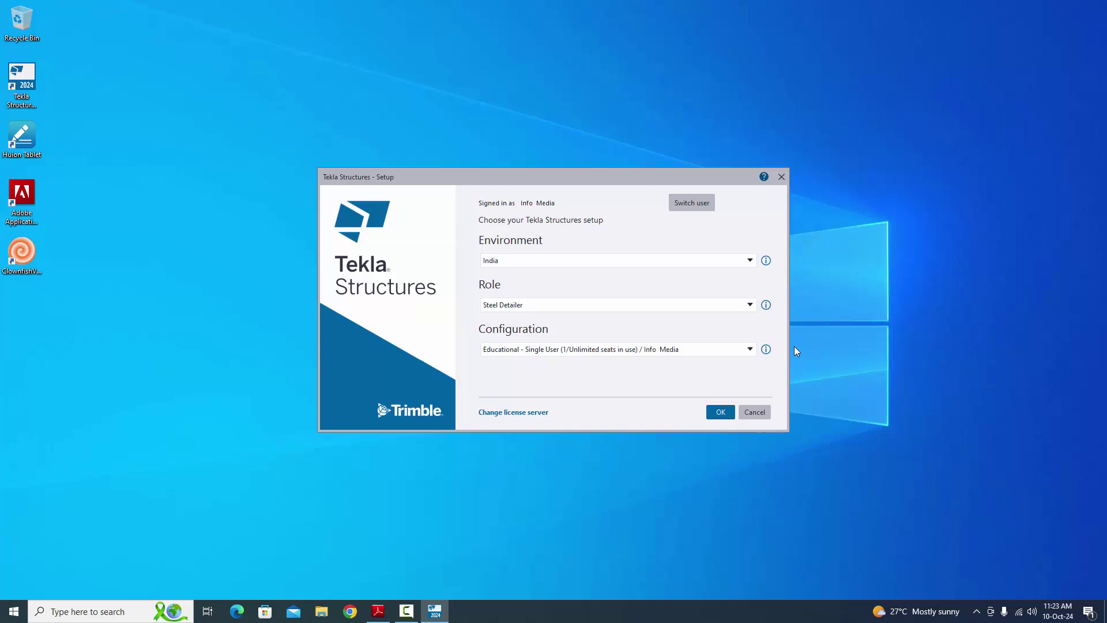
Start Tekla Structures with the India environment, the Steel Detailer role and the Educational configuration
{"action": "left_click", "coordinate": [522, 261]}
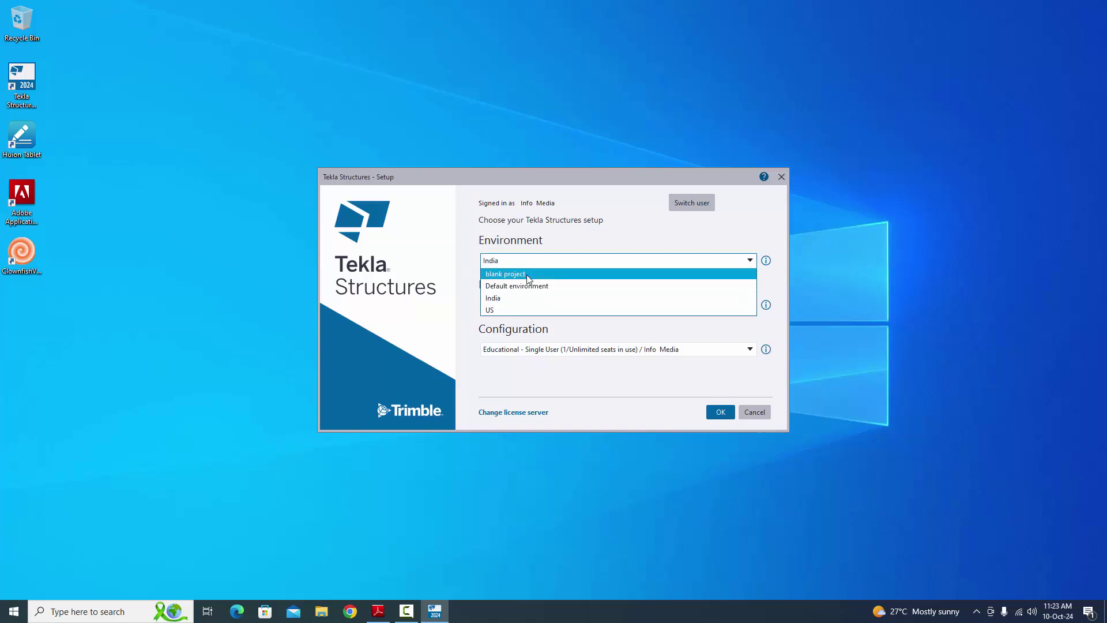
{"action": "left_click", "coordinate": [519, 301]}
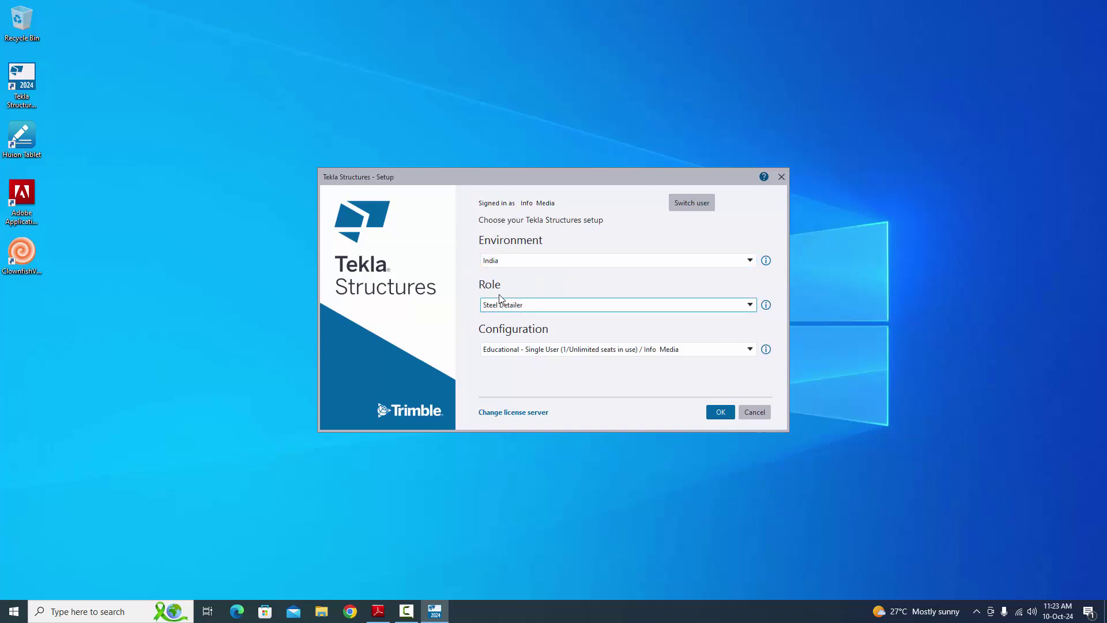
{"action": "left_click", "coordinate": [513, 309]}
{"action": "left_click", "coordinate": [521, 389]}
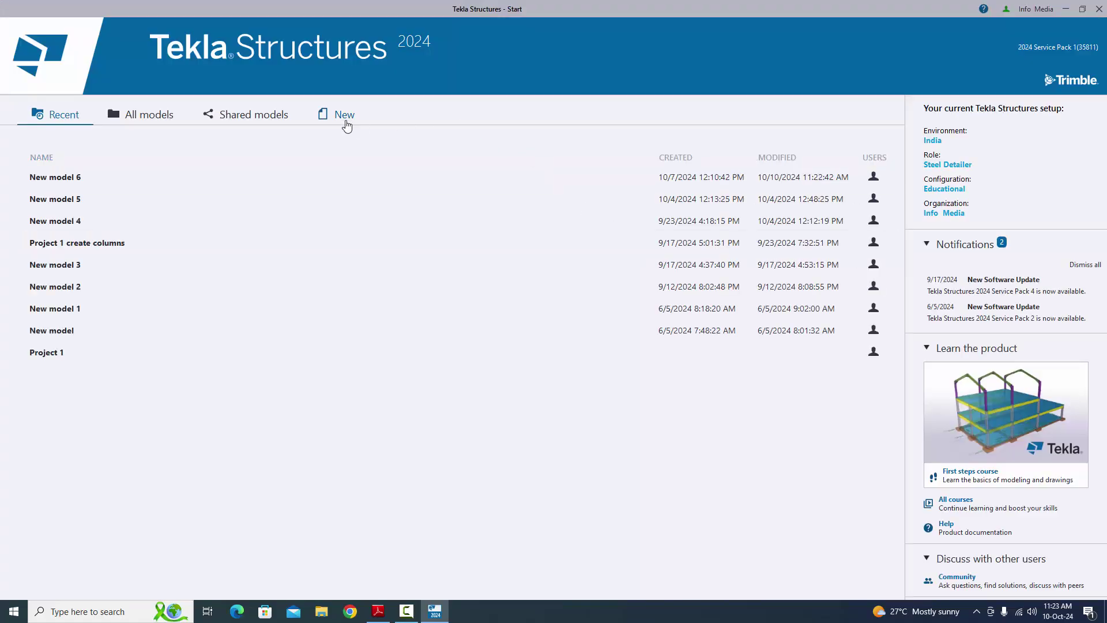
Create a single-user model named New model 7, accept saving it for educational use and maximize its 3D view
{"action": "left_click", "coordinate": [346, 126]}
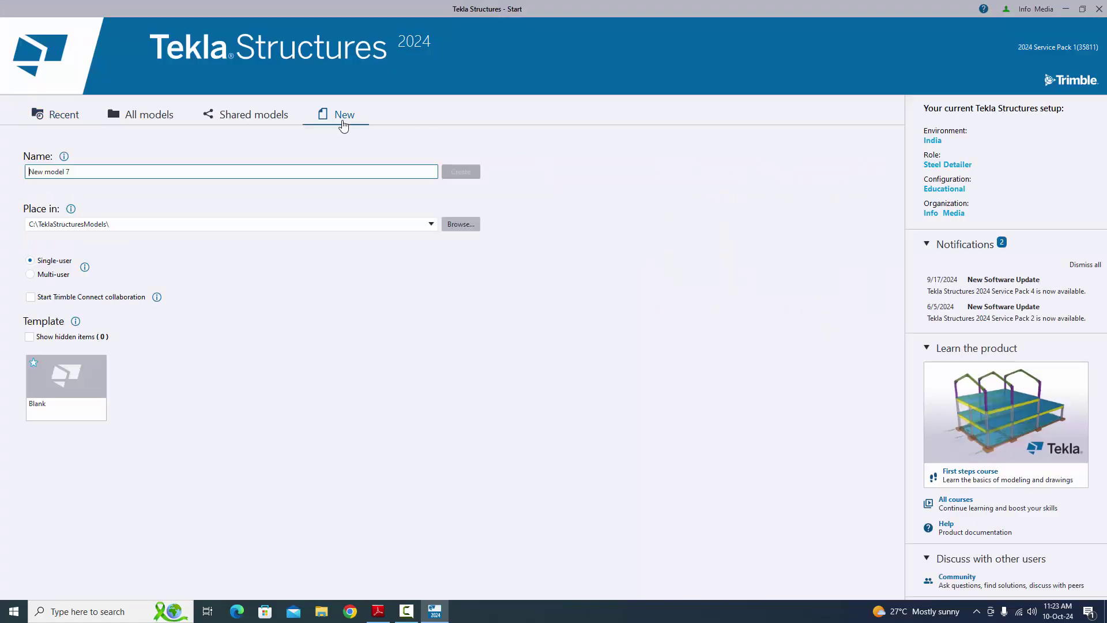
{"action": "left_click", "coordinate": [461, 172]}
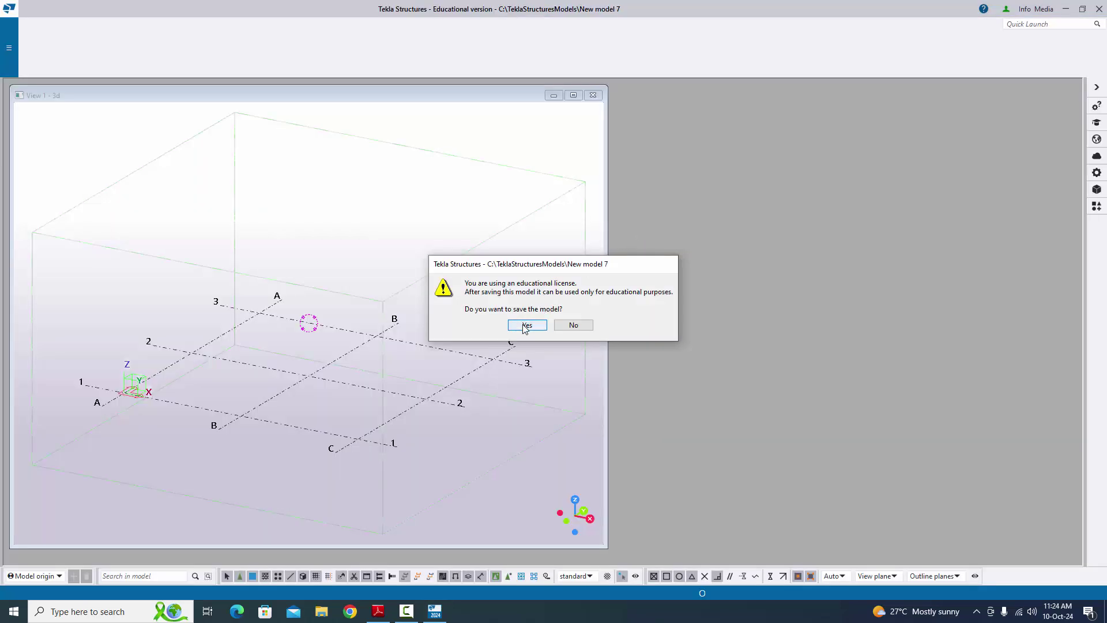
{"action": "left_click", "coordinate": [526, 326]}
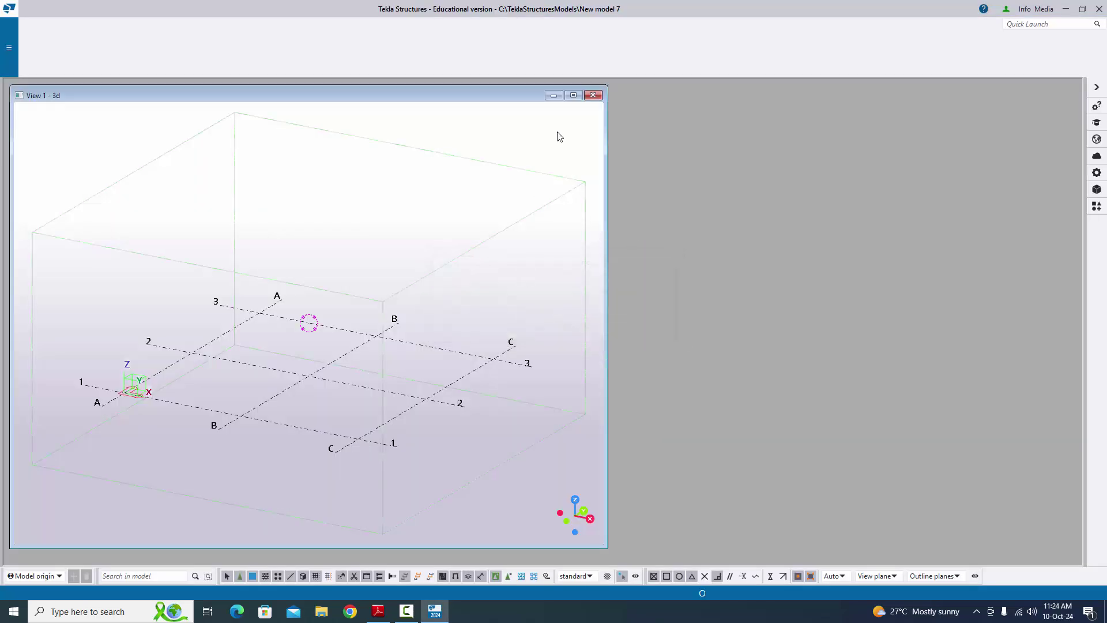
{"action": "left_click", "coordinate": [574, 96]}
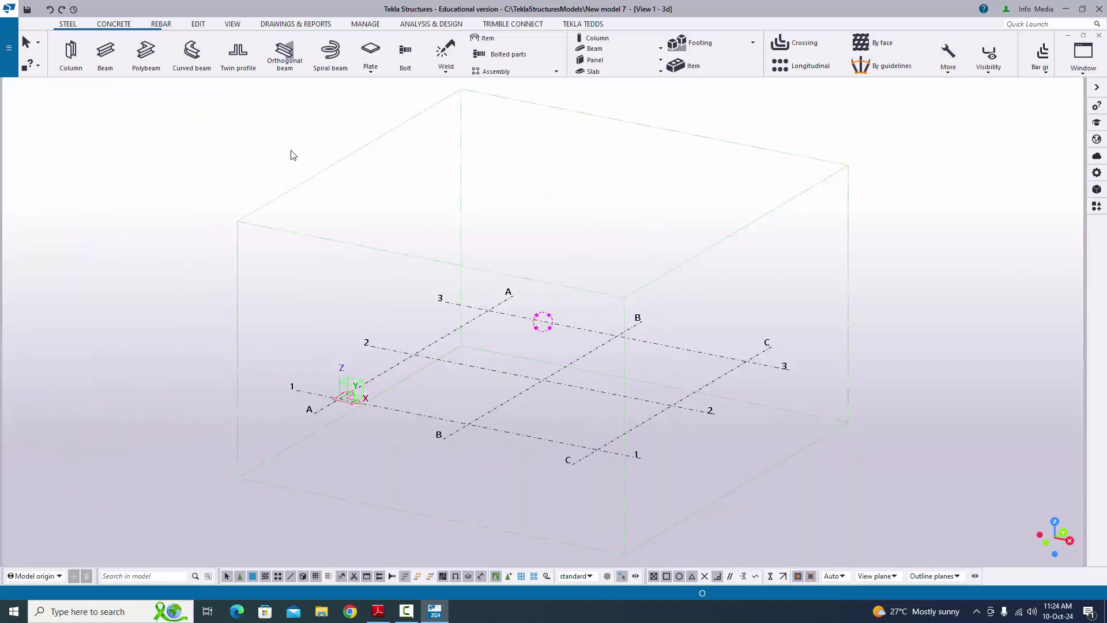
Create all plan and elevation views along the grid lines with the standard settings
{"action": "scroll", "coordinate": [604, 396], "scroll_direction": "up", "scroll_amount": 3}
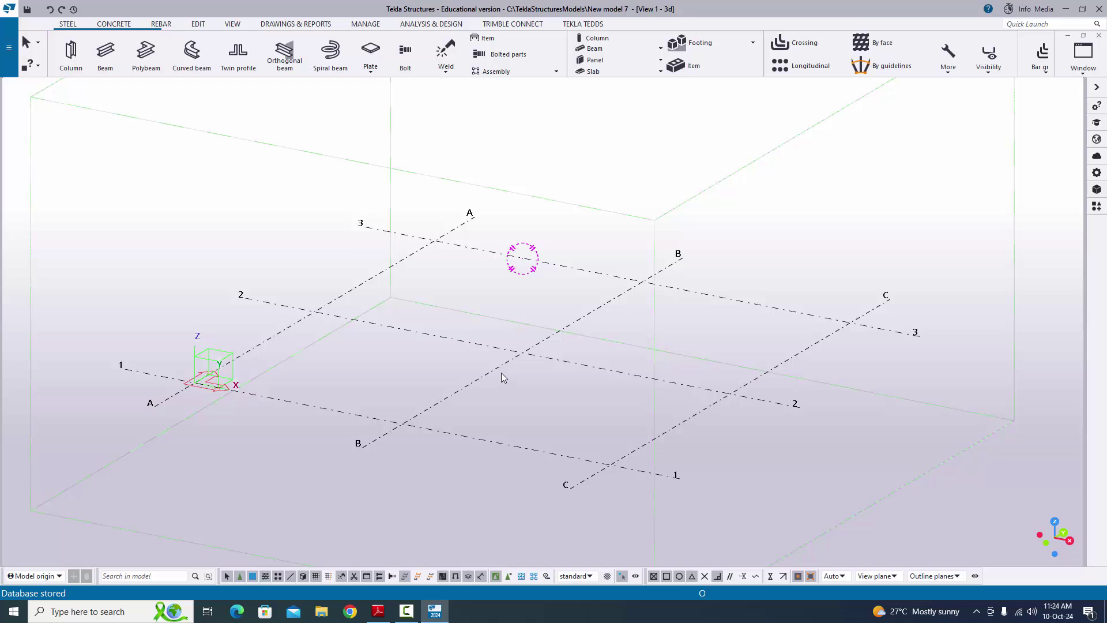
{"action": "scroll", "coordinate": [500, 375], "scroll_direction": "up", "scroll_amount": 2}
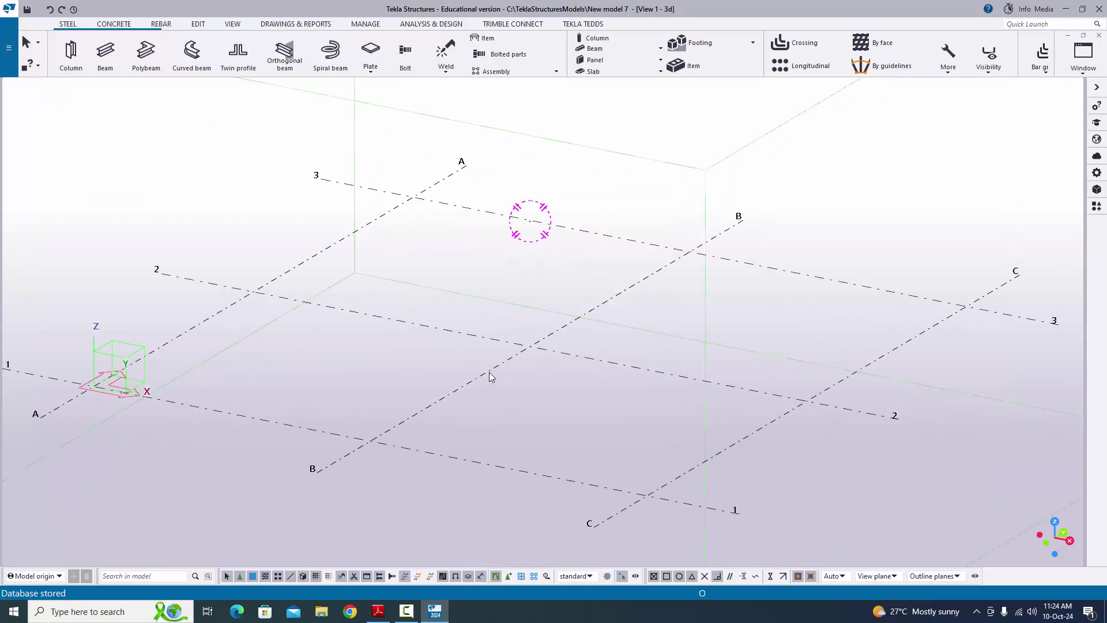
{"action": "left_click", "coordinate": [489, 372]}
{"action": "right_click", "coordinate": [489, 372]}
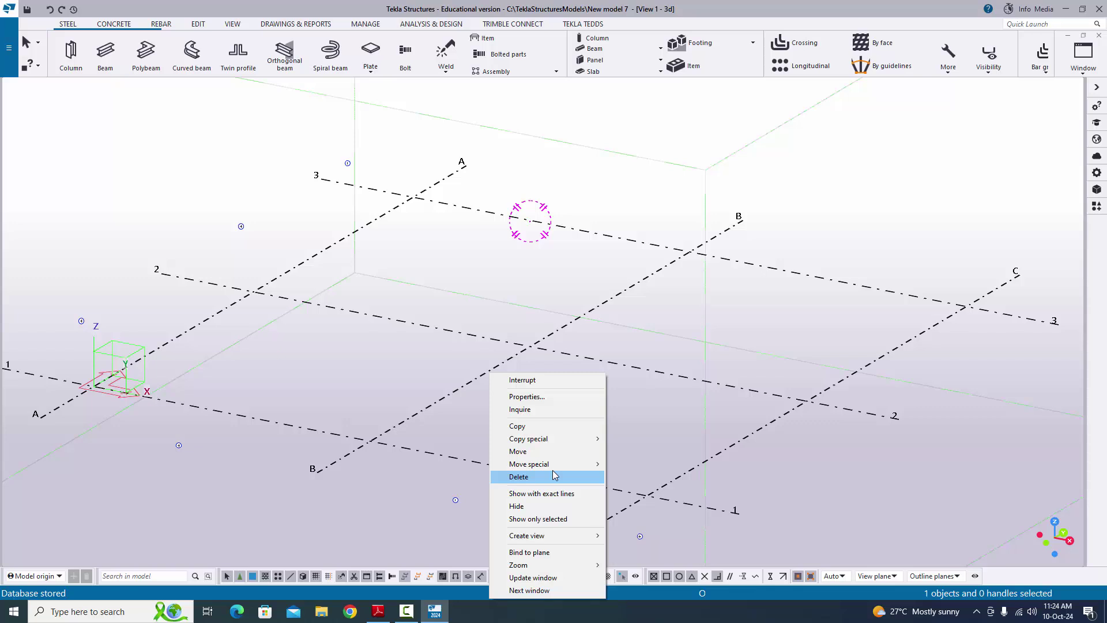
{"action": "mouse_move", "coordinate": [542, 535]}
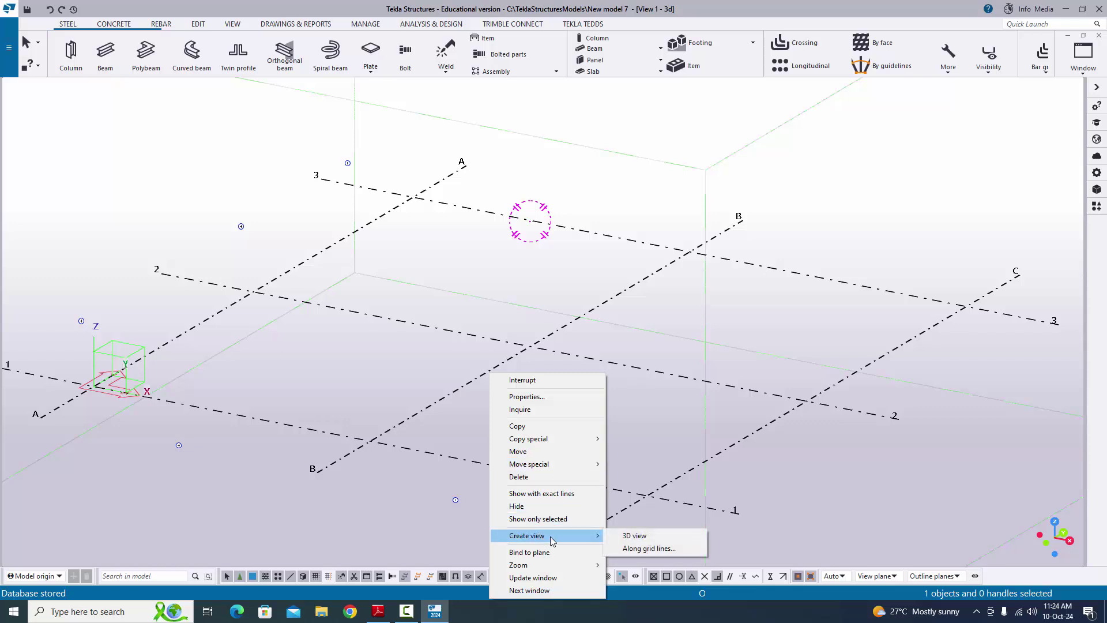
{"action": "left_click", "coordinate": [644, 551]}
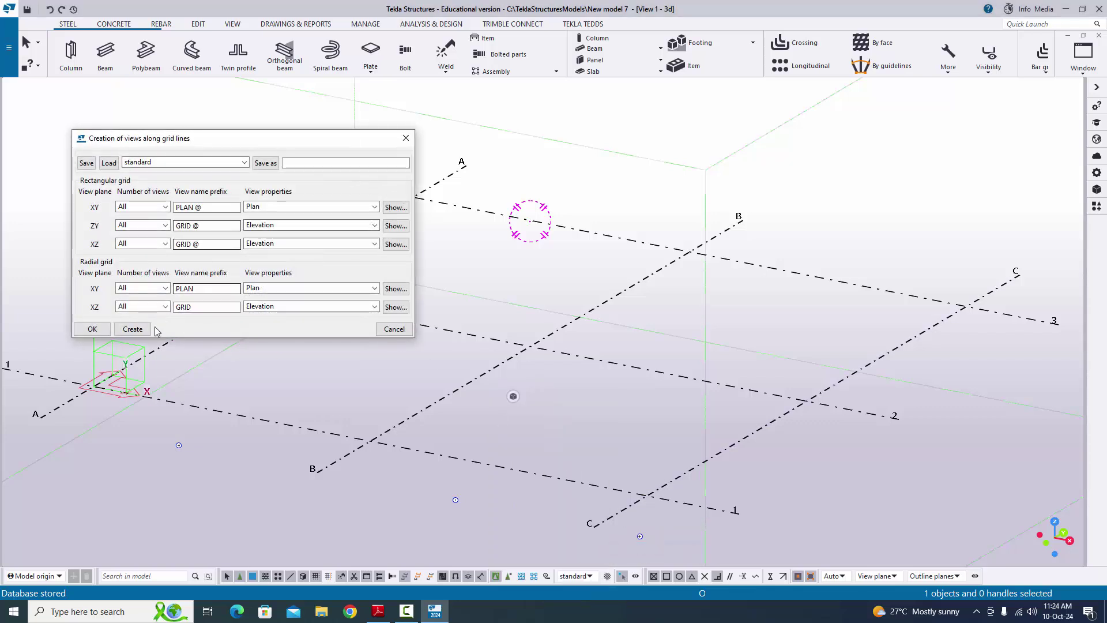
{"action": "left_click", "coordinate": [134, 327]}
{"action": "left_click", "coordinate": [92, 376]}
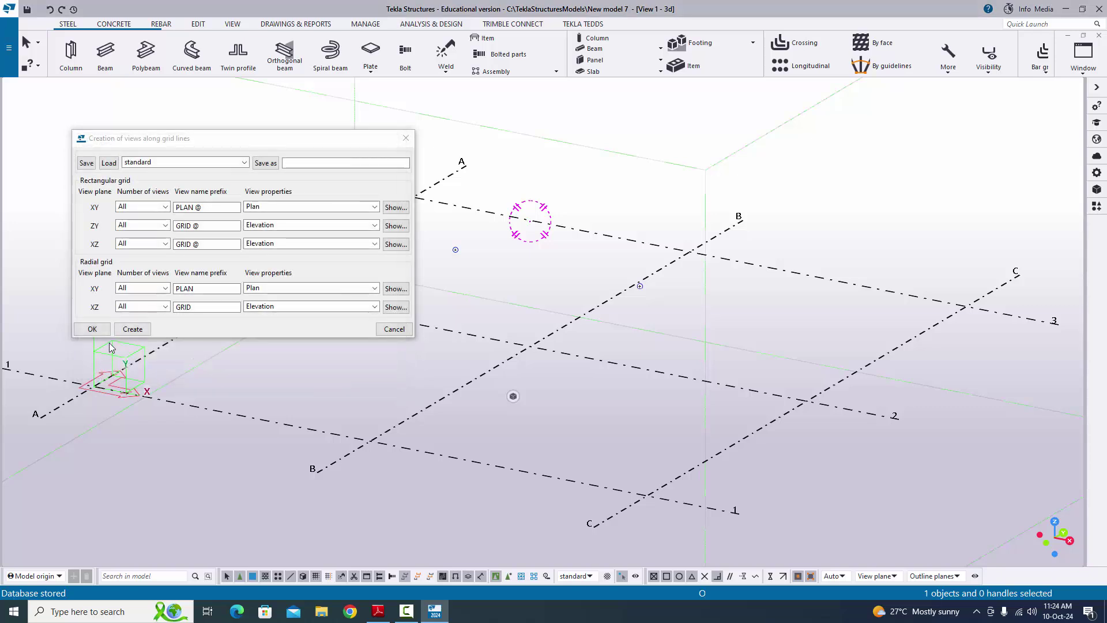
{"action": "left_click", "coordinate": [92, 323]}
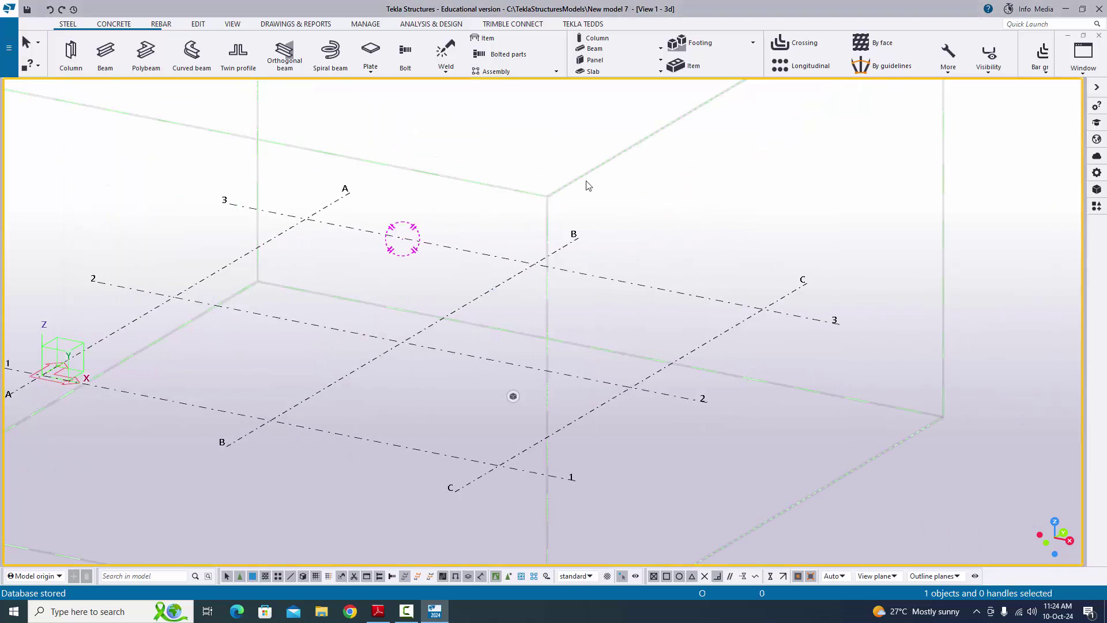
Place a steel column at the intersection of grid lines B and 1
{"action": "left_click", "coordinate": [71, 55]}
{"action": "scroll", "coordinate": [254, 185], "scroll_direction": "up", "scroll_amount": 3}
{"action": "scroll", "coordinate": [220, 356], "scroll_direction": "up", "scroll_amount": 2}
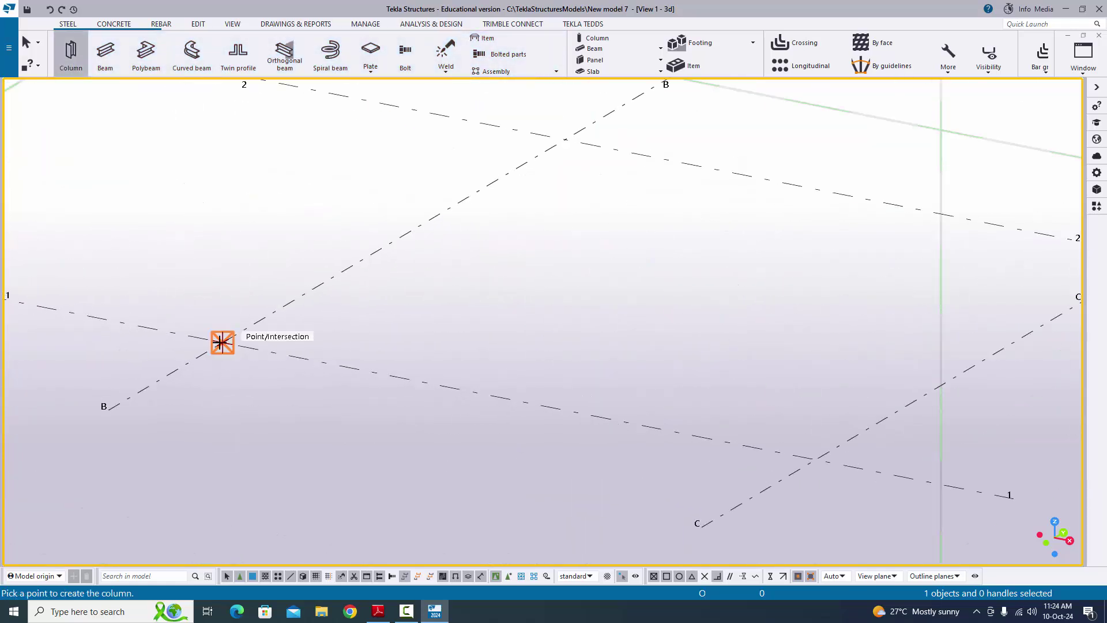
{"action": "left_click", "coordinate": [220, 342]}
{"action": "scroll", "coordinate": [339, 323], "scroll_direction": "down", "scroll_amount": 4}
{"action": "right_click", "coordinate": [383, 130]}
{"action": "left_click", "coordinate": [403, 138]}
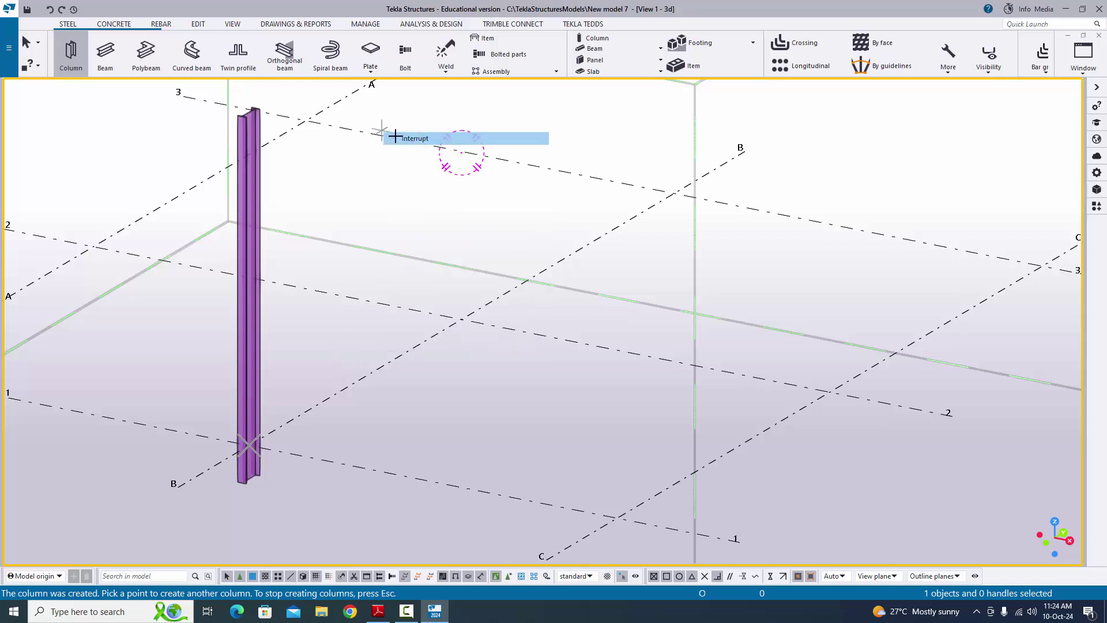
Set the column's bottom level to 0 mm and apply the change
{"action": "scroll", "coordinate": [272, 242], "scroll_direction": "up", "scroll_amount": 3}
{"action": "scroll", "coordinate": [313, 229], "scroll_direction": "down", "scroll_amount": 1}
{"action": "middle_click_drag", "start_coordinate": [313, 228], "coordinate": [376, 302]}
{"action": "key", "text": "ctrl+4"}
{"action": "double_click", "coordinate": [360, 275]}
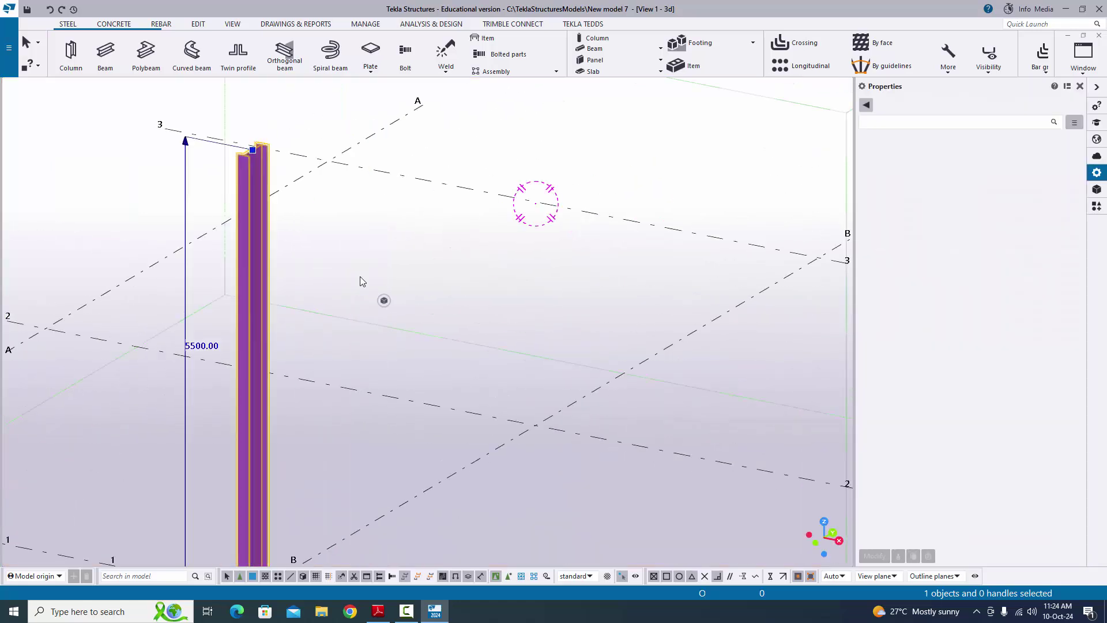
{"action": "left_click_drag", "start_coordinate": [994, 330], "coordinate": [932, 335]}
{"action": "type", "text": "0"}
{"action": "left_click", "coordinate": [874, 555]}
{"action": "scroll", "coordinate": [574, 250], "scroll_direction": "down", "scroll_amount": 1}
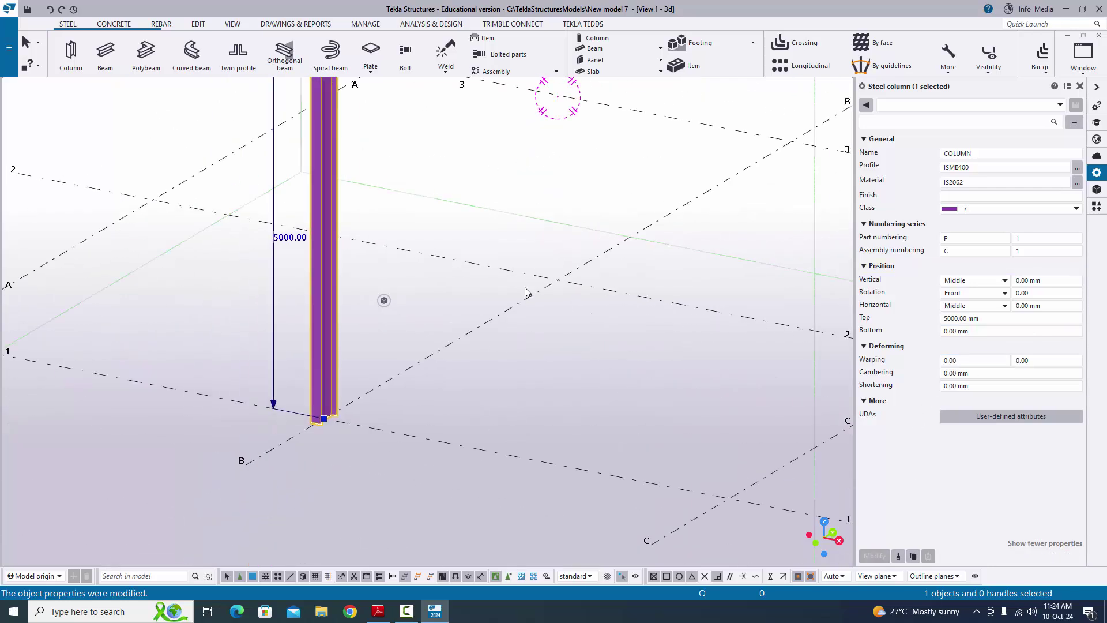
Compare the column's profile and height with the reference drawing in Adobe Reader, returning to Tekla Structures
{"action": "left_click", "coordinate": [378, 611]}
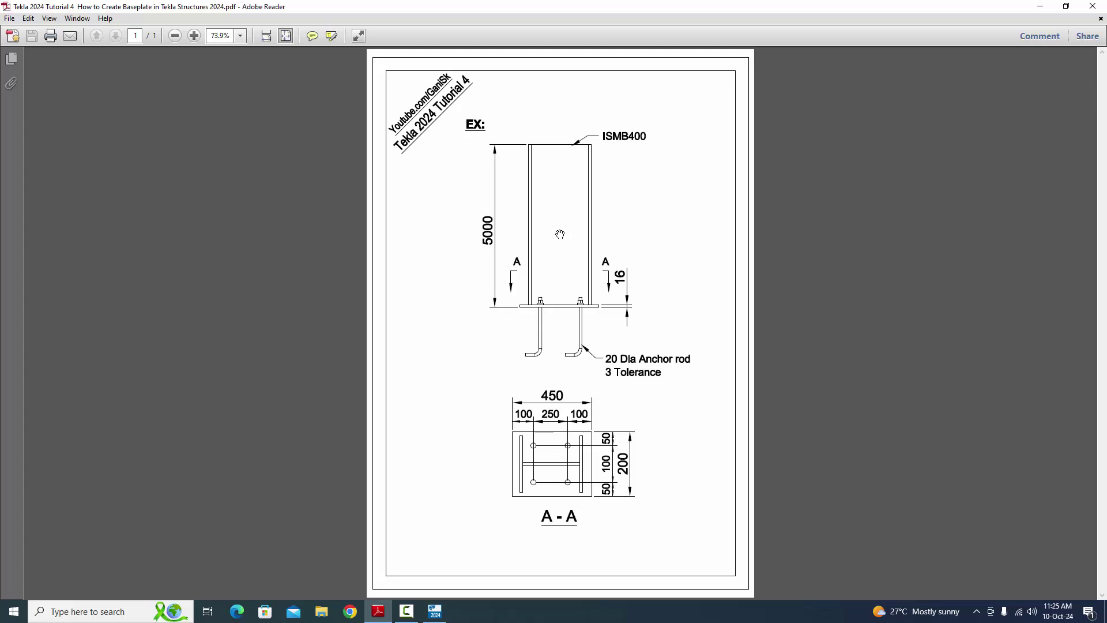
{"action": "left_click", "coordinate": [435, 611]}
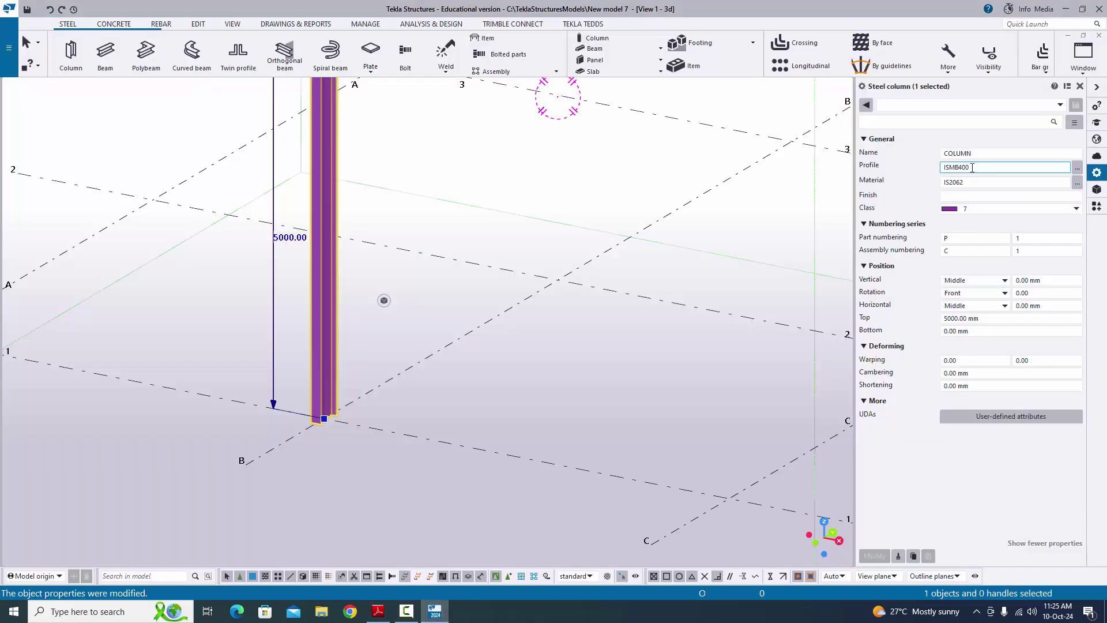
{"action": "middle_click_drag", "start_coordinate": [658, 250], "coordinate": [591, 382]}
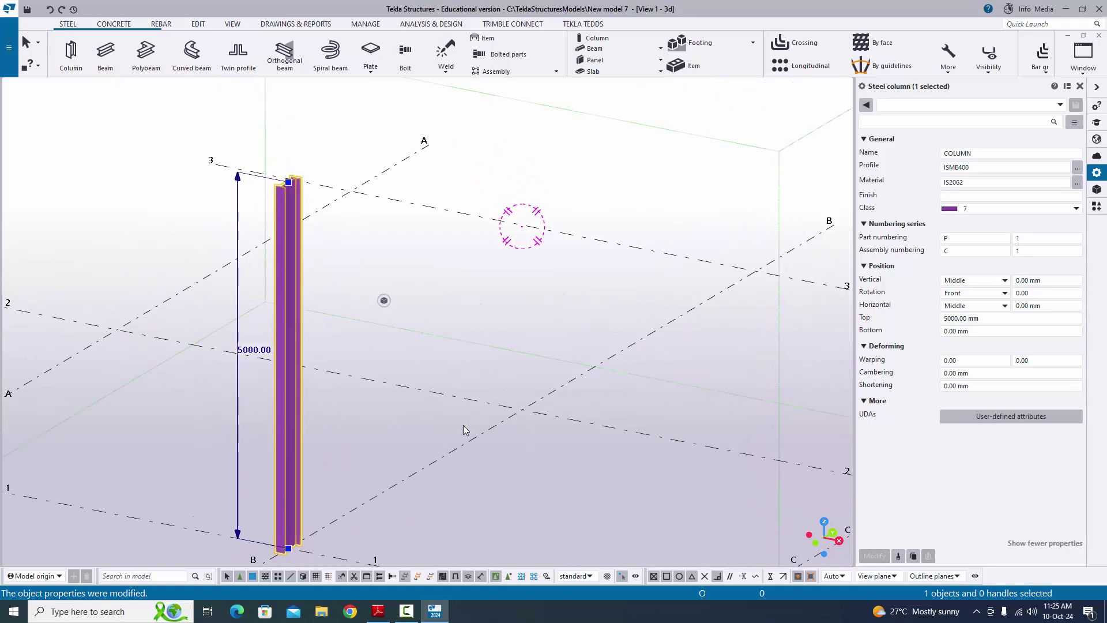
{"action": "middle_click_drag", "start_coordinate": [476, 424], "coordinate": [510, 310]}
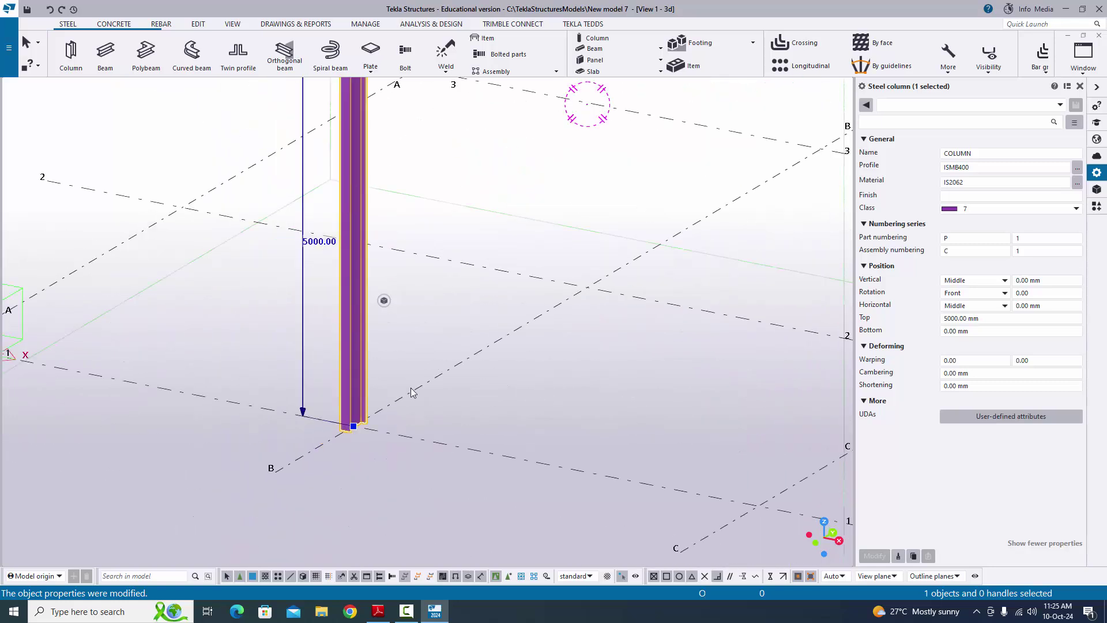
Display the PLAN @+0 view and close in on the column's cross-section
{"action": "left_click", "coordinate": [1083, 56]}
{"action": "left_click", "coordinate": [1050, 136]}
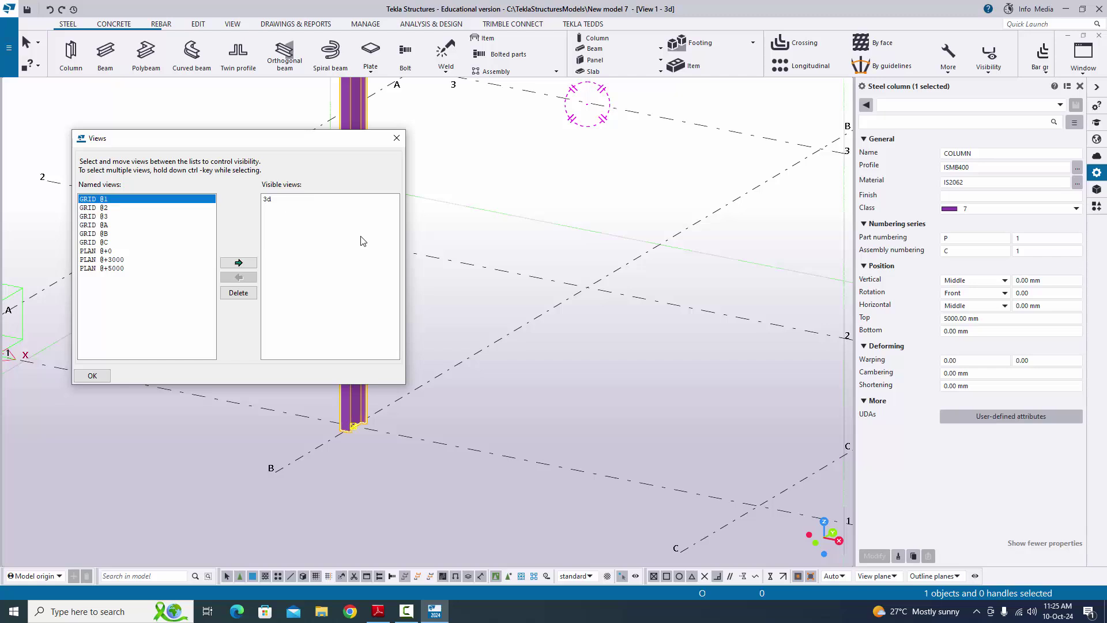
{"action": "left_click", "coordinate": [112, 251]}
{"action": "left_click", "coordinate": [237, 263]}
{"action": "left_click", "coordinate": [398, 139]}
{"action": "scroll", "coordinate": [424, 280], "scroll_direction": "up", "scroll_amount": 5}
{"action": "scroll", "coordinate": [421, 279], "scroll_direction": "up", "scroll_amount": 6}
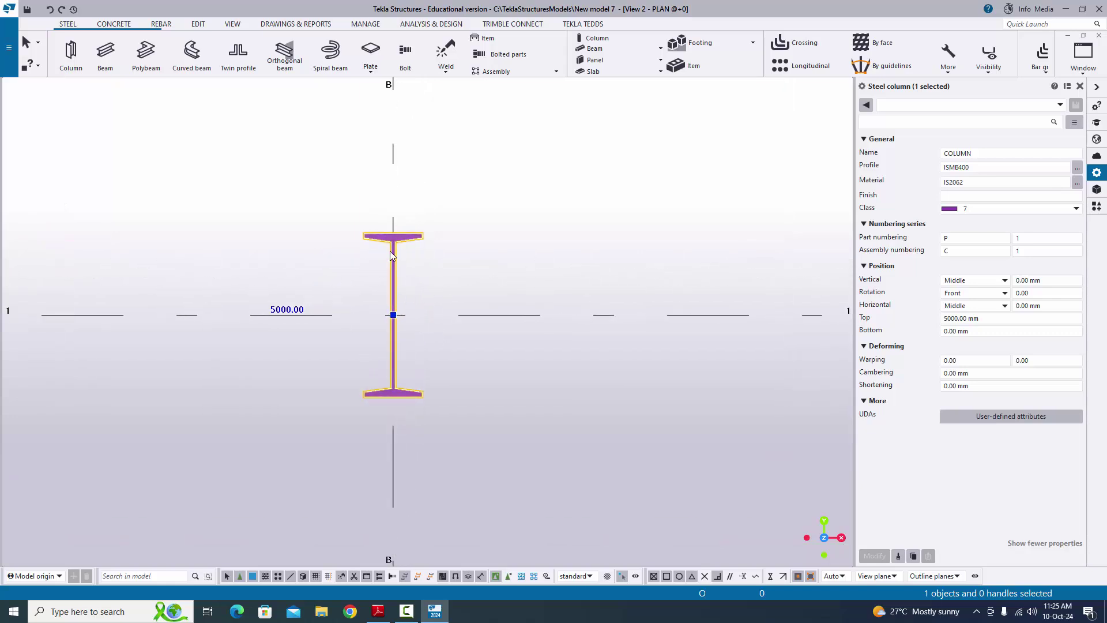
Check the column orientation in section A-A of the reference drawing and rotate the column by 90 degrees to match
{"action": "left_click", "coordinate": [378, 611]}
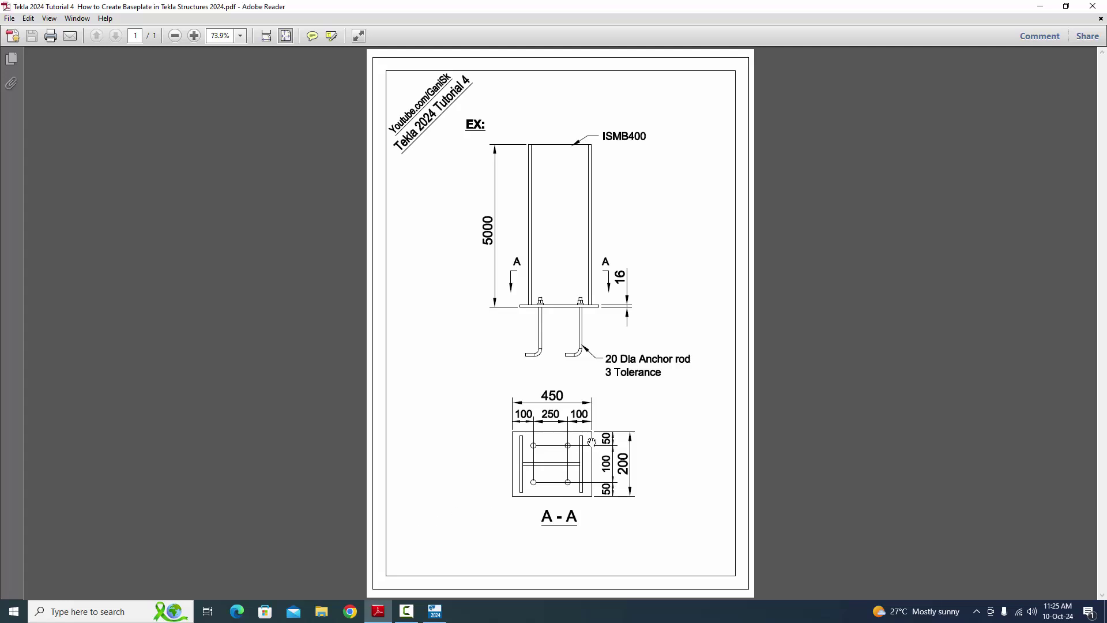
{"action": "left_click", "coordinate": [434, 611]}
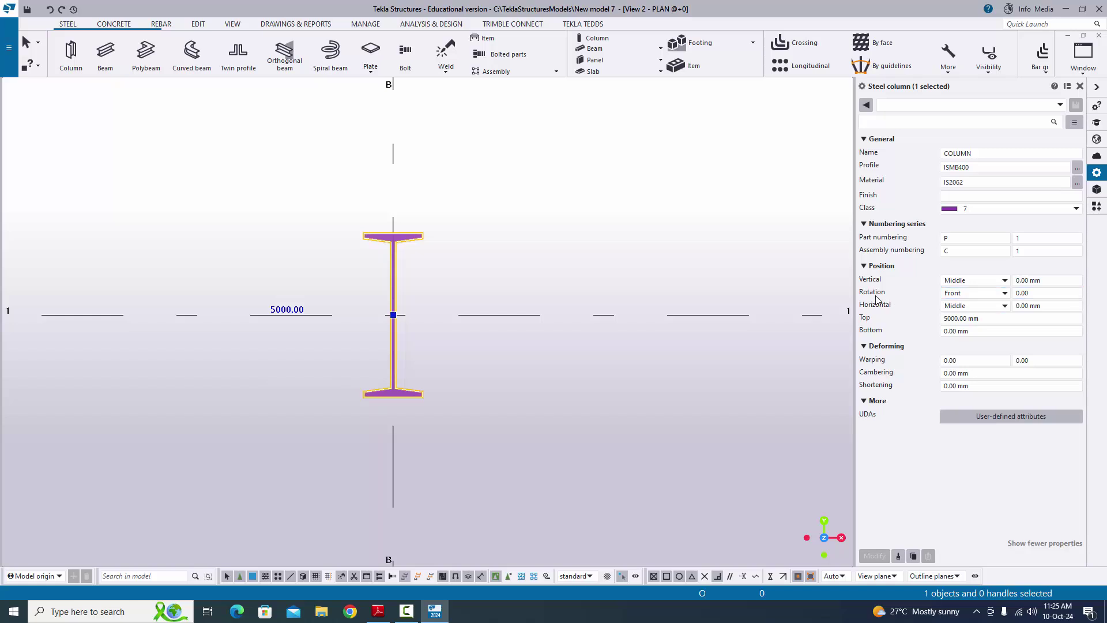
{"action": "left_click", "coordinate": [1042, 294]}
{"action": "type", "text": "90"}
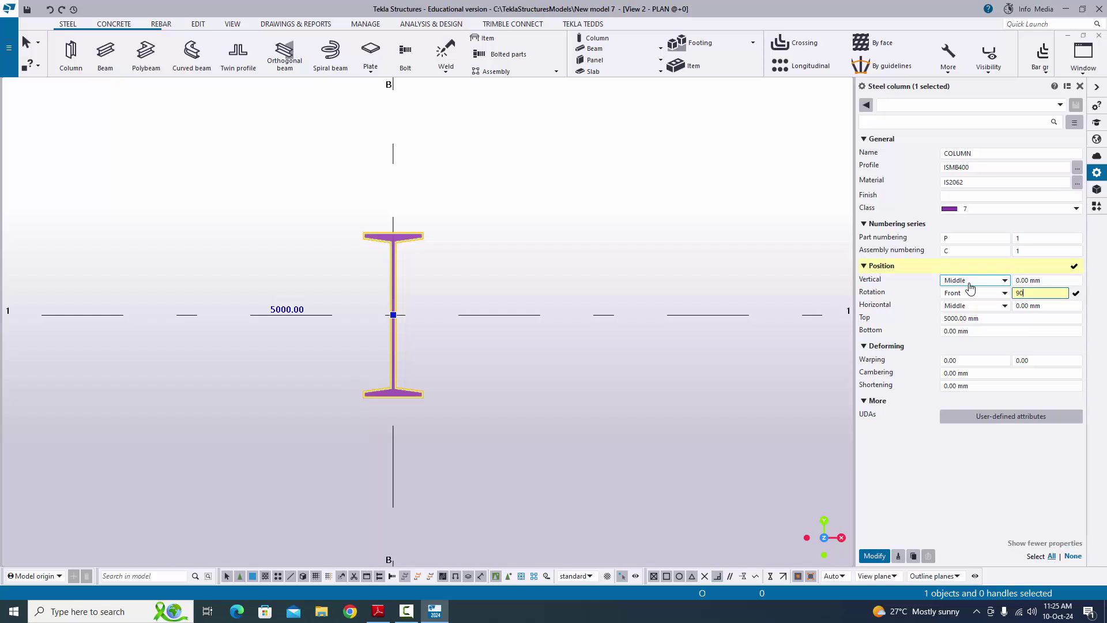
{"action": "left_click", "coordinate": [874, 556]}
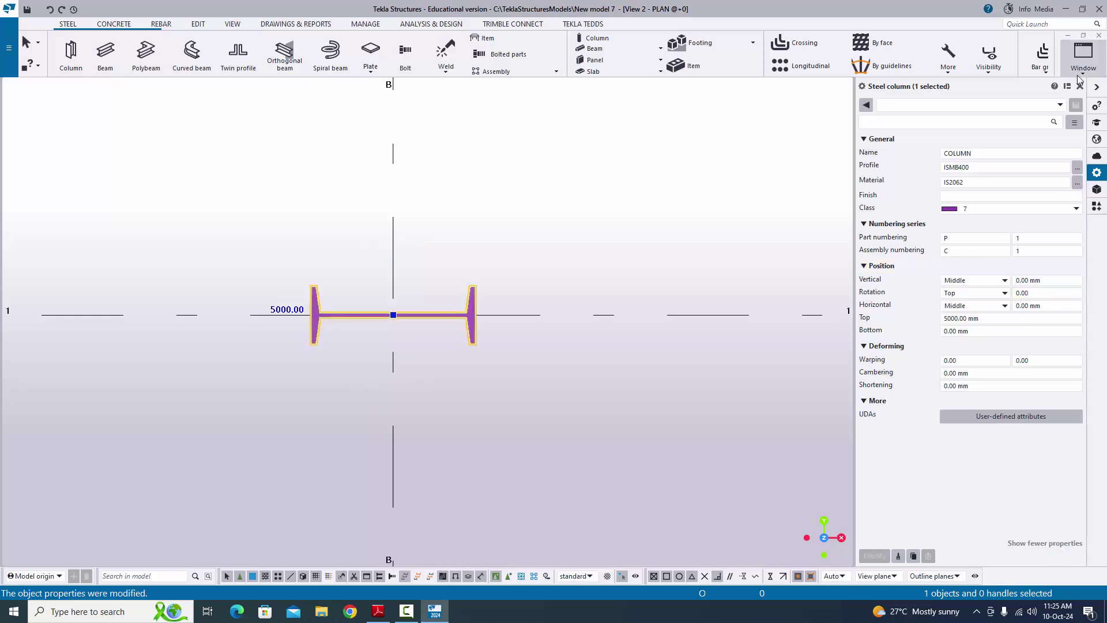
Return to the 3D view of the column base and bring up the reference PDF drawing in Adobe Reader
{"action": "left_click", "coordinate": [1080, 86]}
{"action": "left_click", "coordinate": [1085, 64]}
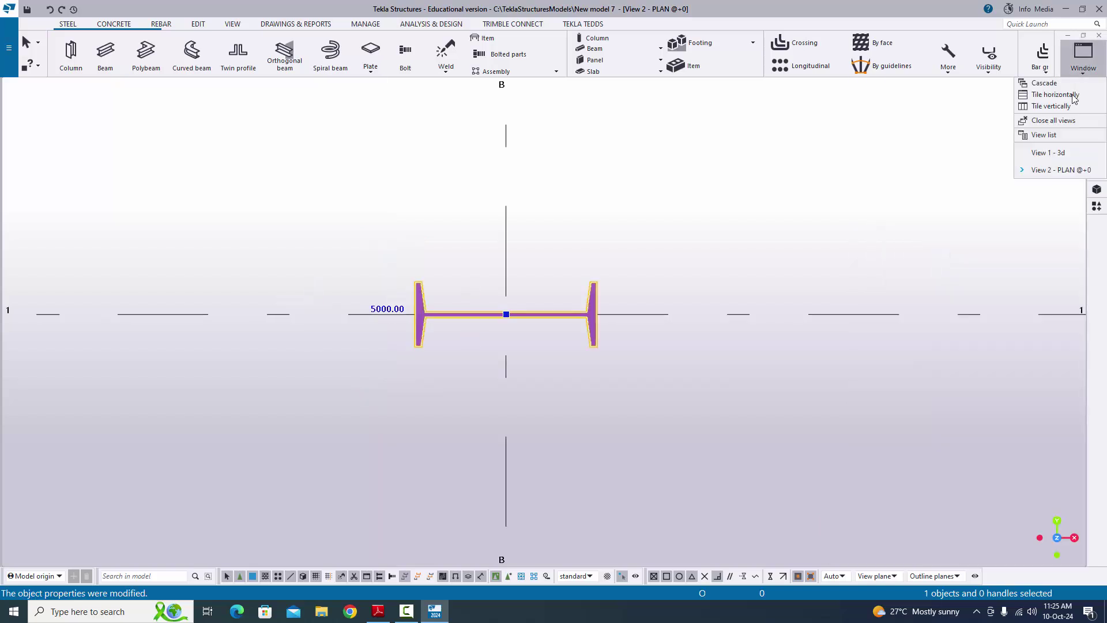
{"action": "left_click", "coordinate": [1055, 150]}
{"action": "scroll", "coordinate": [496, 369], "scroll_direction": "up", "scroll_amount": 2}
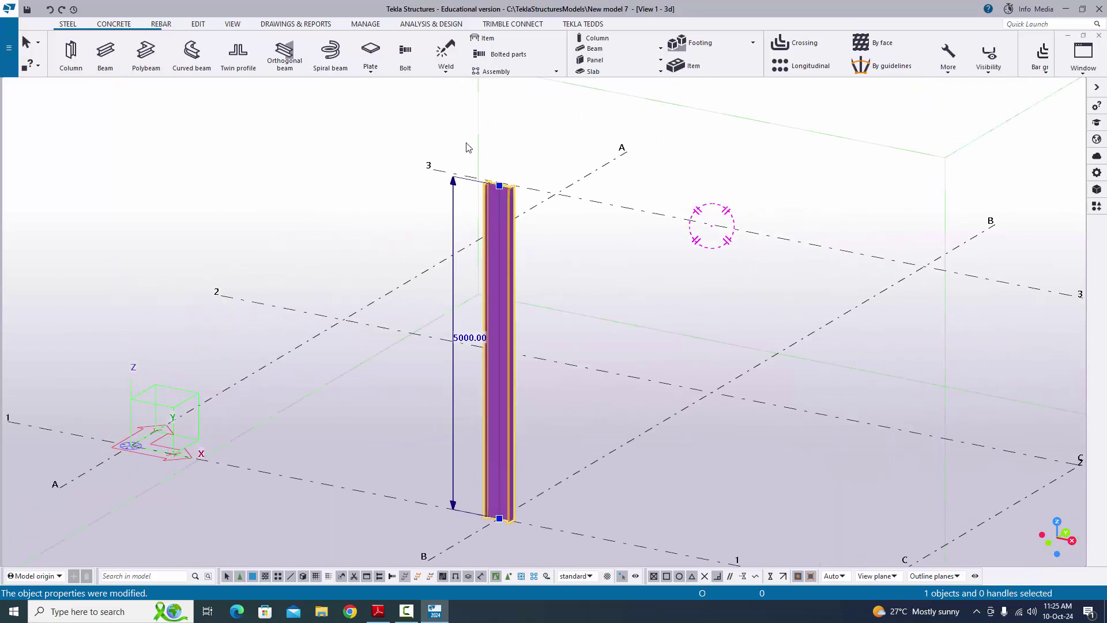
{"action": "scroll", "coordinate": [597, 306], "scroll_direction": "up", "scroll_amount": 2}
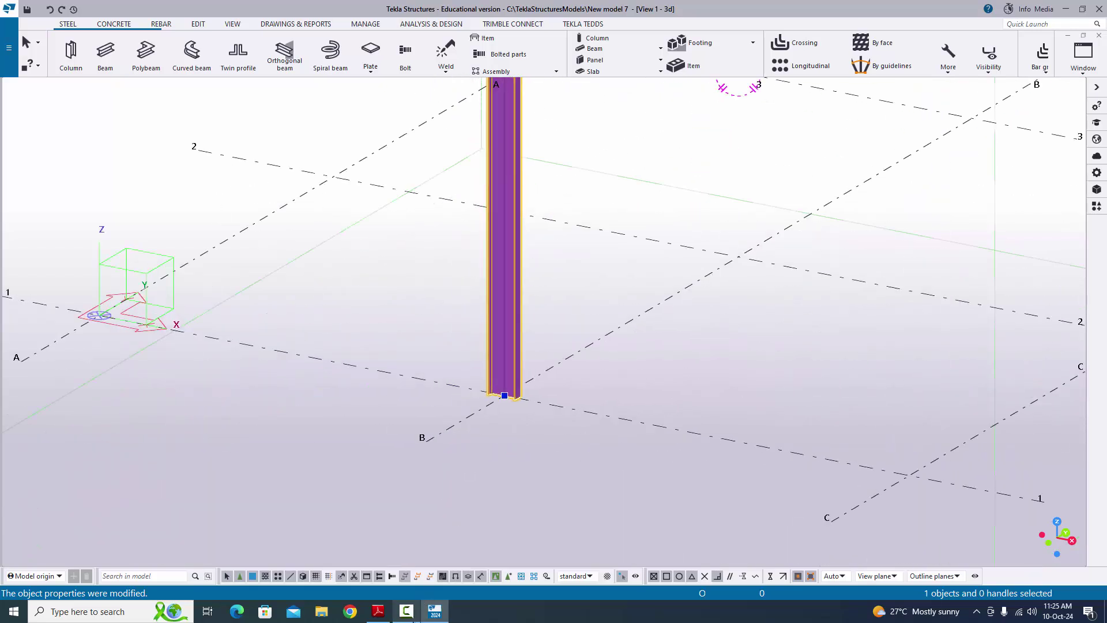
{"action": "left_click", "coordinate": [378, 612]}
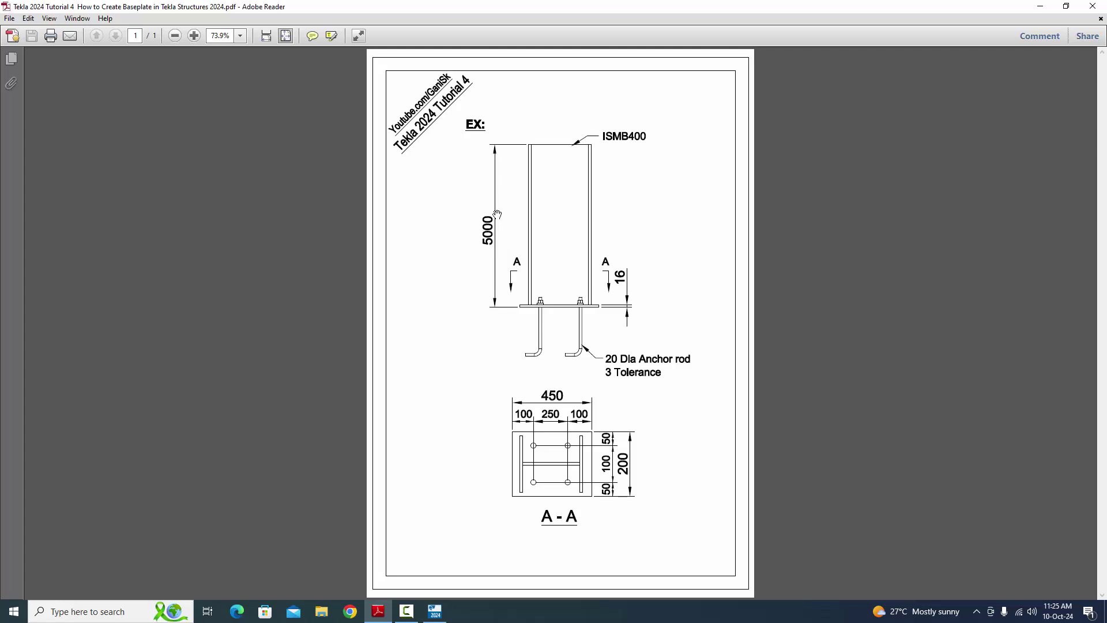
Return to Tekla Structures, end the view rotation at the column base and search Applications & components for "base plate"
{"action": "left_click", "coordinate": [436, 611]}
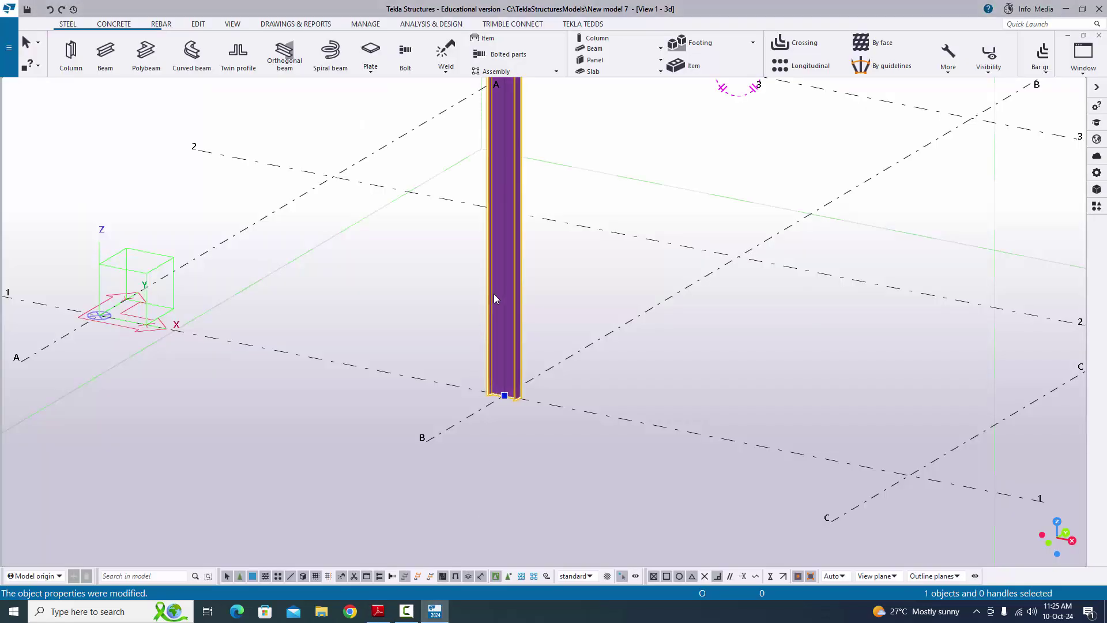
{"action": "scroll", "coordinate": [528, 349], "scroll_direction": "down", "scroll_amount": 2}
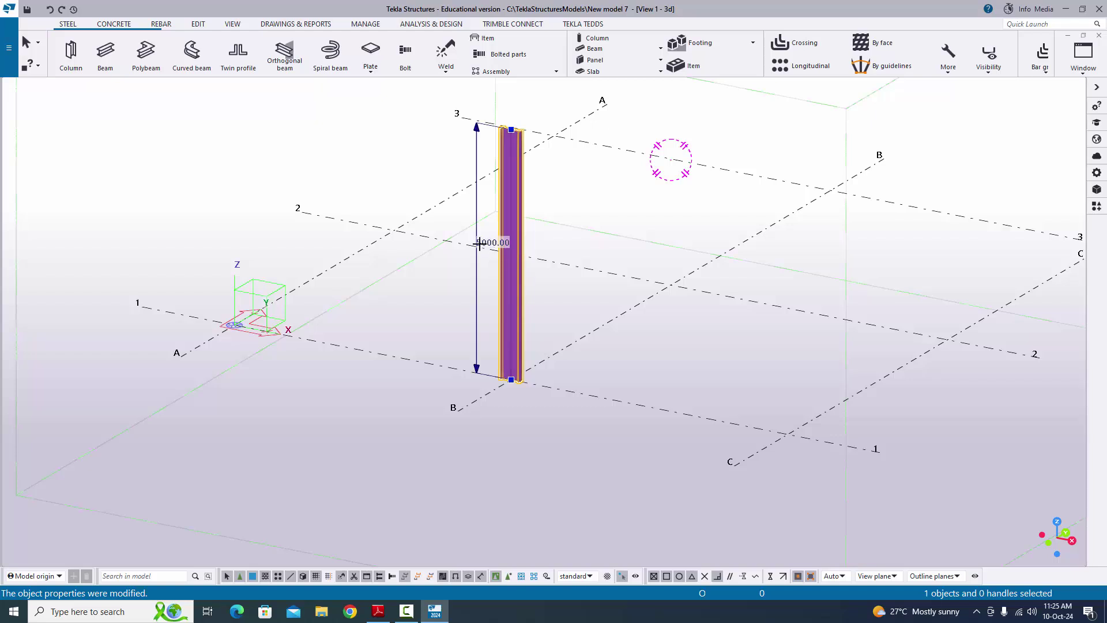
{"action": "right_click", "coordinate": [617, 218]}
{"action": "left_click", "coordinate": [634, 225]}
{"action": "scroll", "coordinate": [528, 465], "scroll_direction": "up", "scroll_amount": 2}
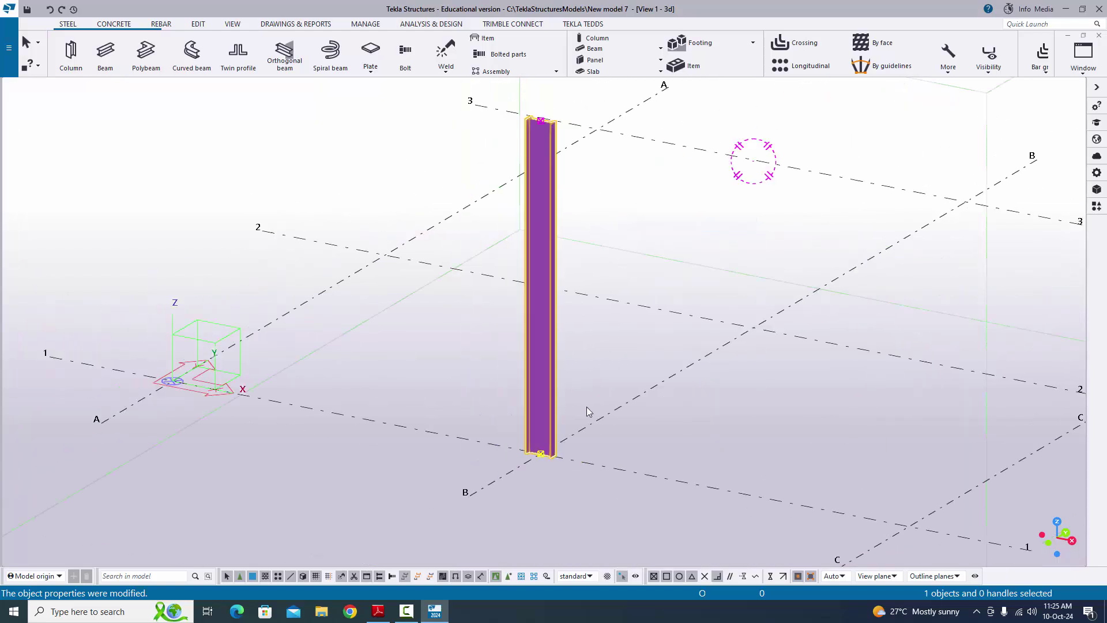
{"action": "scroll", "coordinate": [530, 469], "scroll_direction": "up", "scroll_amount": 2}
{"action": "middle_click_drag", "start_coordinate": [564, 483], "coordinate": [555, 439]}
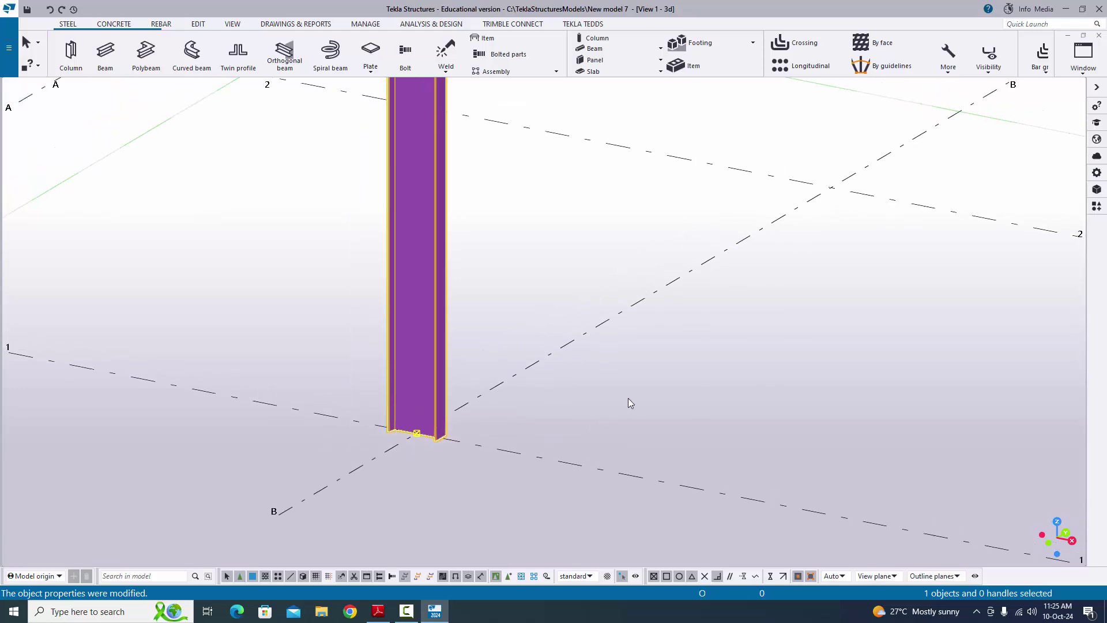
{"action": "key", "text": "ctrl+f"}
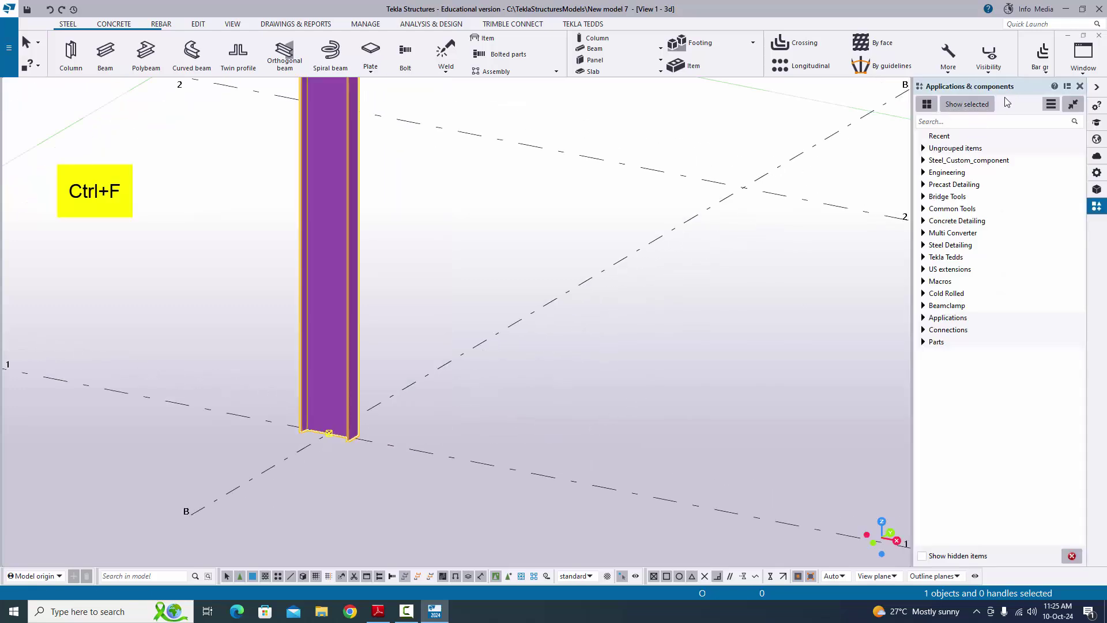
{"action": "left_click", "coordinate": [1080, 86]}
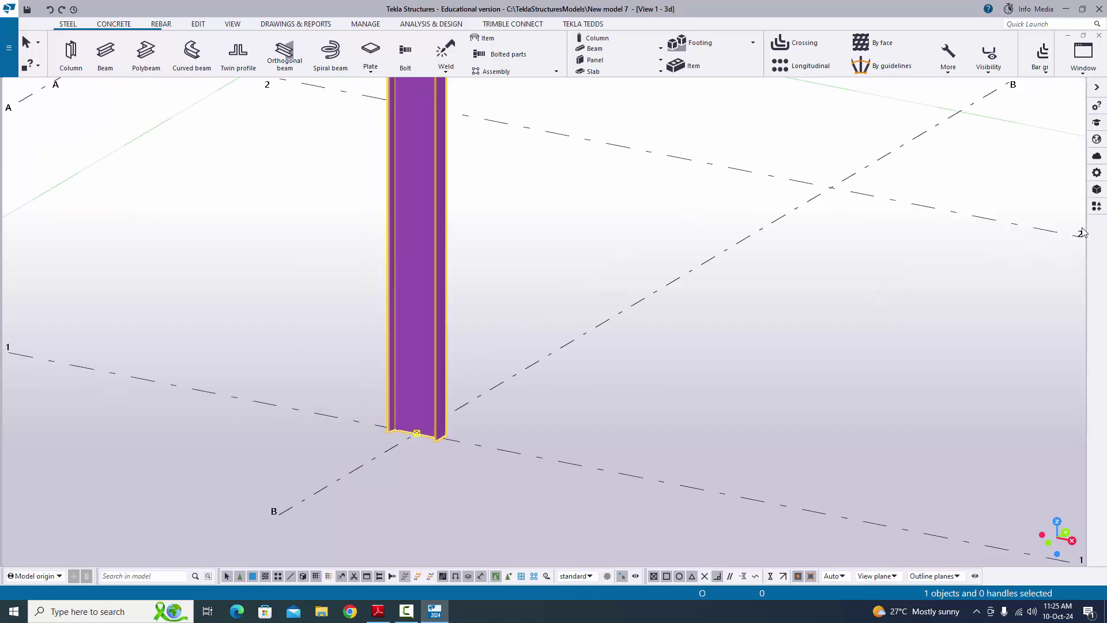
{"action": "left_click", "coordinate": [1098, 206]}
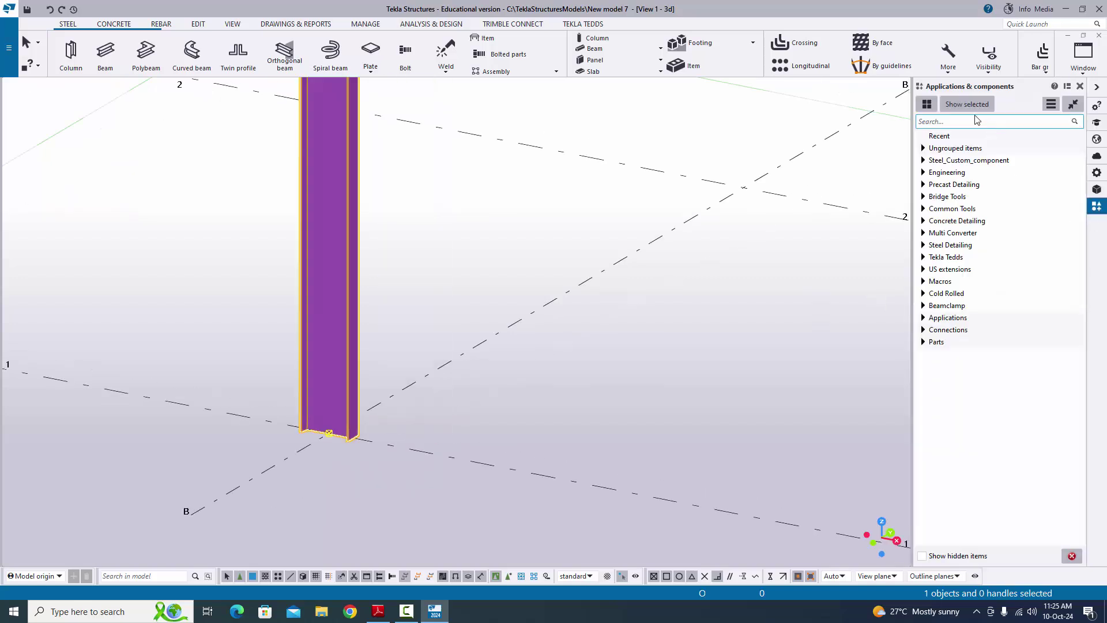
{"action": "left_click", "coordinate": [945, 120]}
{"action": "type", "text": "base plate"}
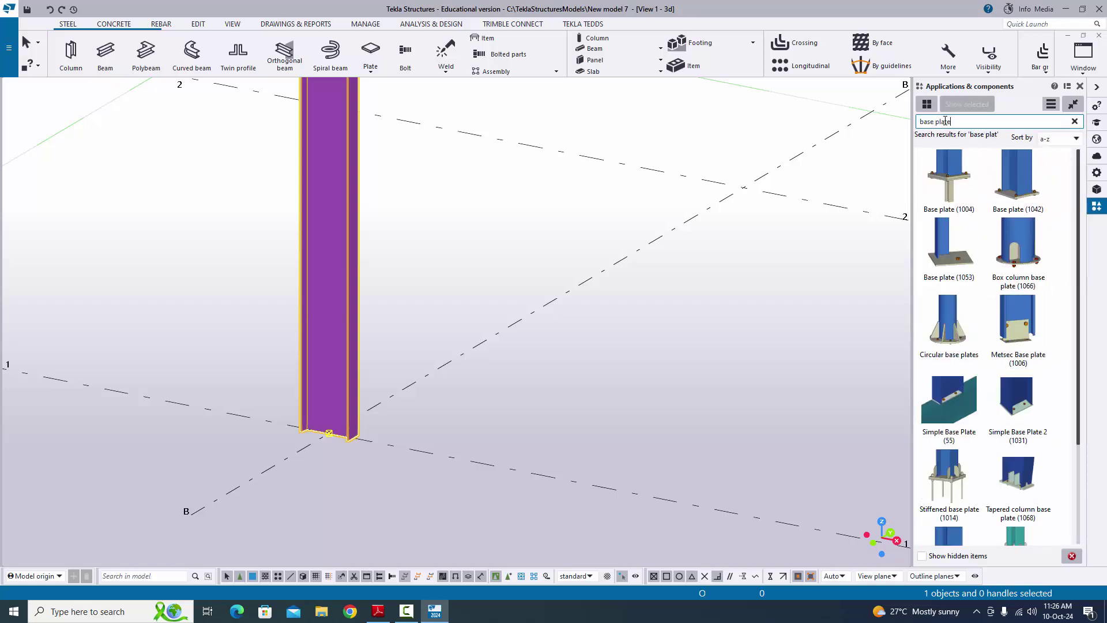
Check the reference drawing and add the Base plate (1042) component to the column at its base point on grid B-1
{"action": "left_click", "coordinate": [379, 611]}
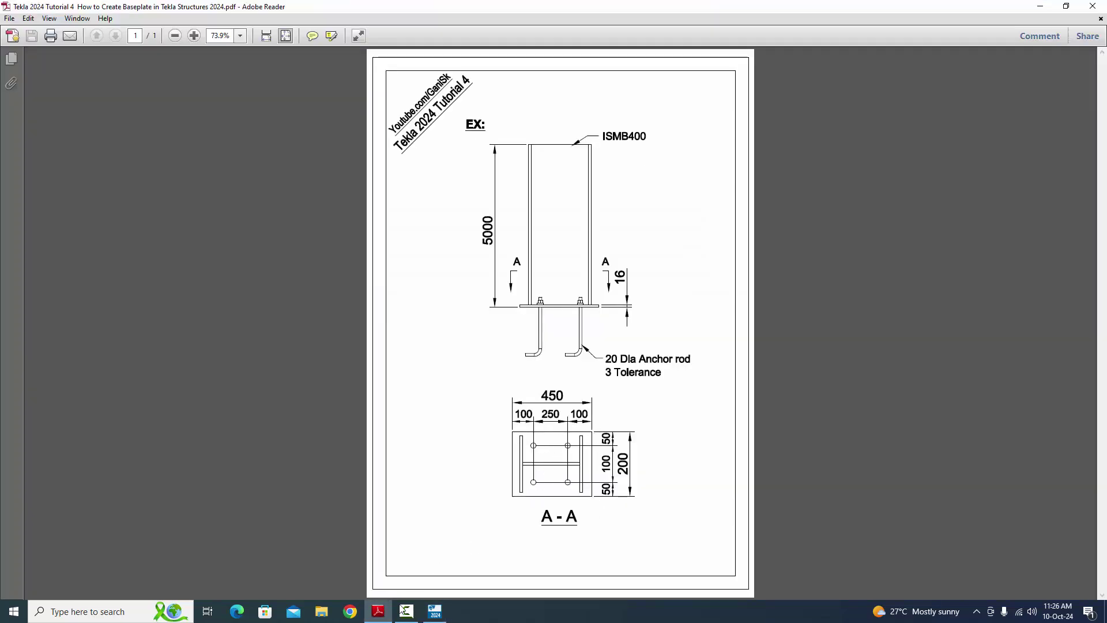
{"action": "left_click", "coordinate": [434, 611]}
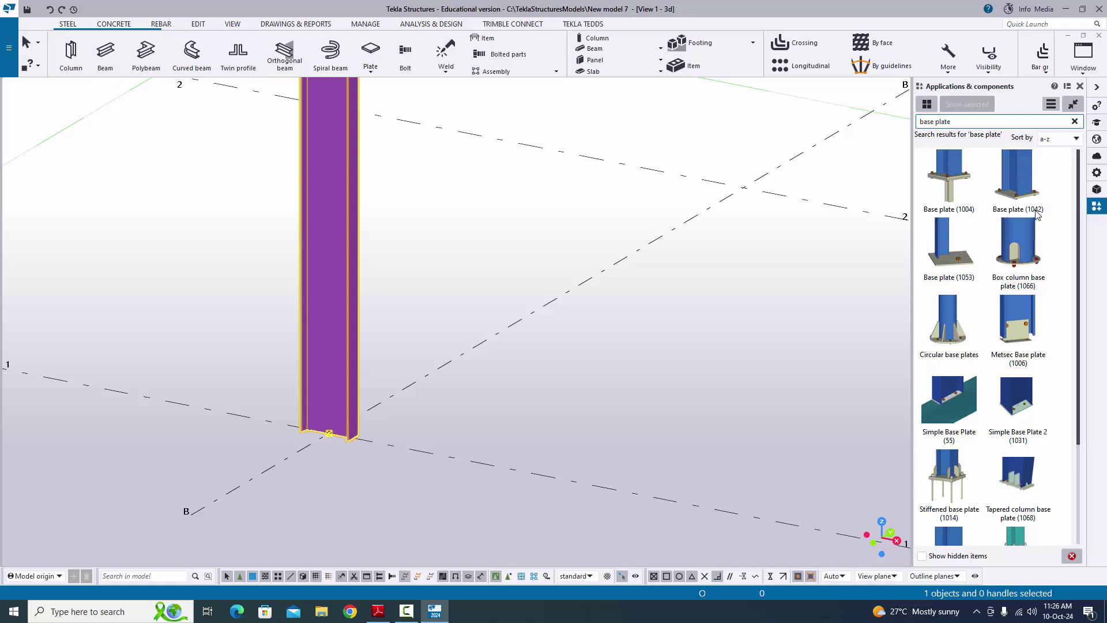
{"action": "left_click", "coordinate": [1025, 180]}
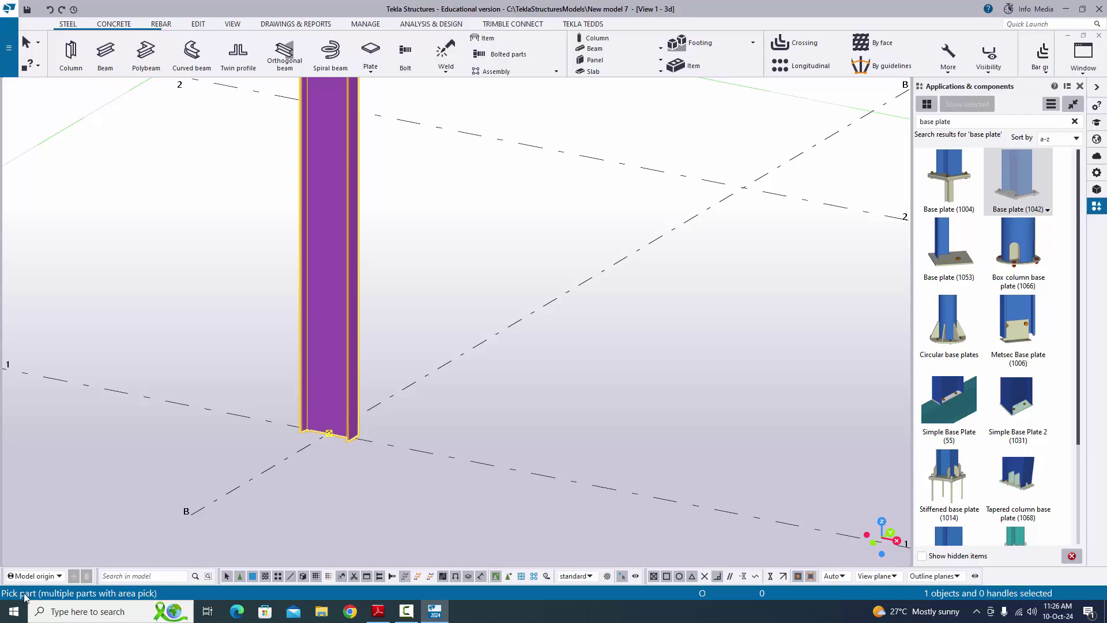
{"action": "left_click", "coordinate": [321, 307]}
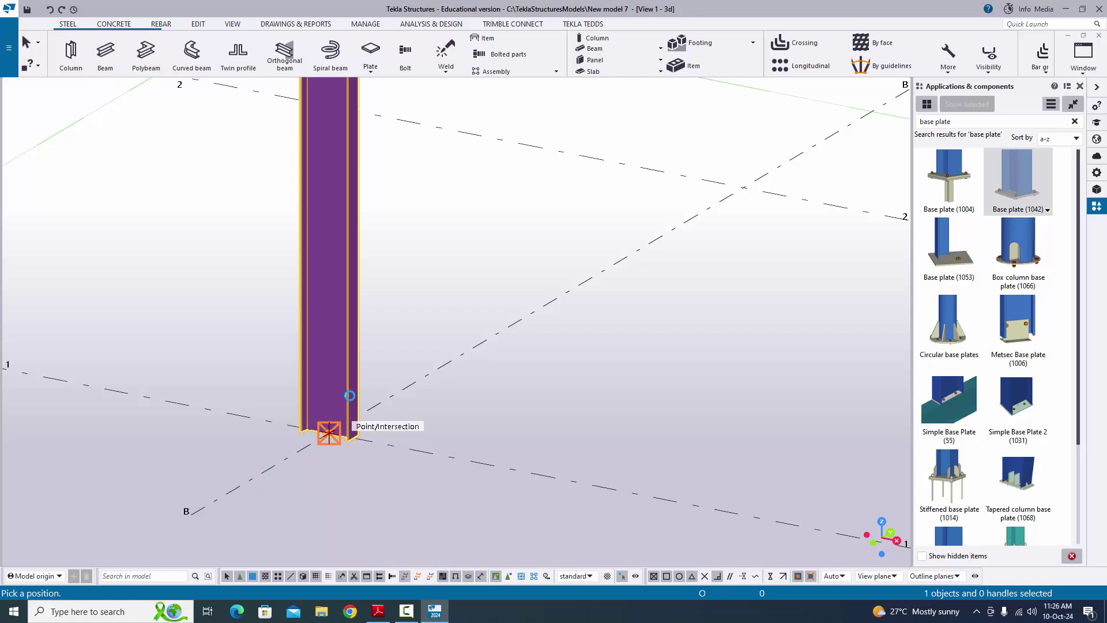
{"action": "left_click", "coordinate": [333, 441]}
{"action": "scroll", "coordinate": [346, 437], "scroll_direction": "up", "scroll_amount": 3}
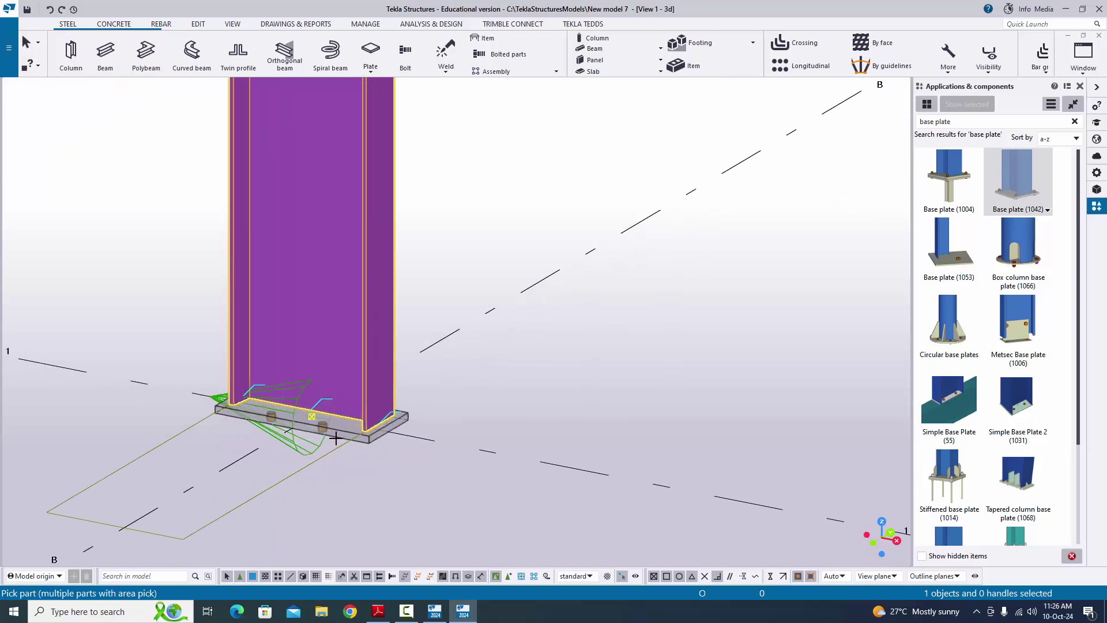
{"action": "scroll", "coordinate": [336, 438], "scroll_direction": "up", "scroll_amount": 2}
{"action": "right_click", "coordinate": [635, 152]}
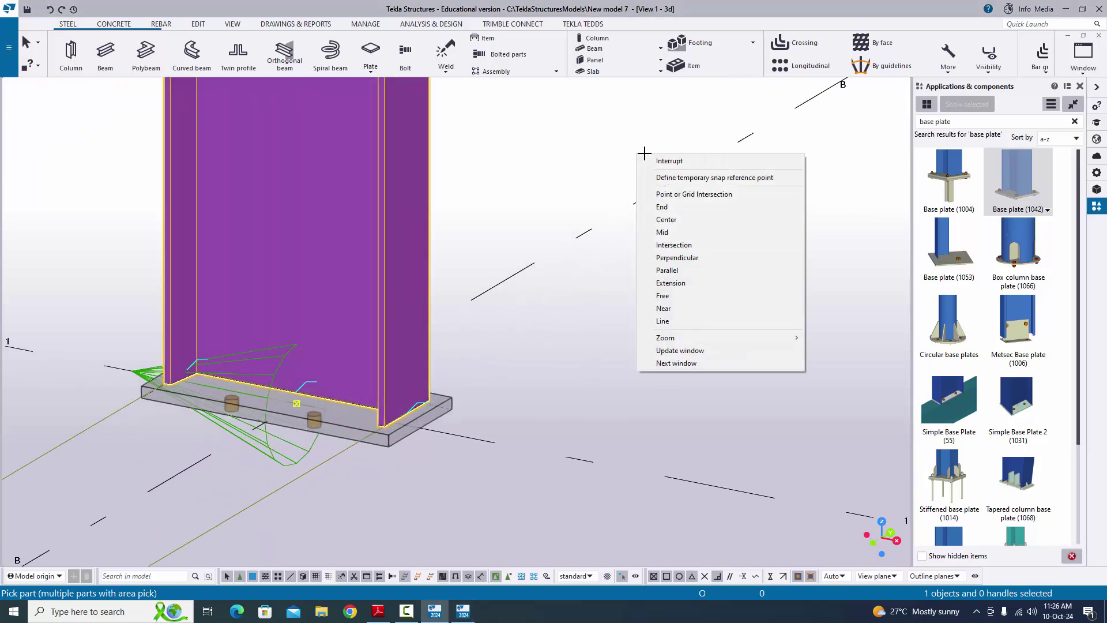
{"action": "left_click", "coordinate": [649, 157]}
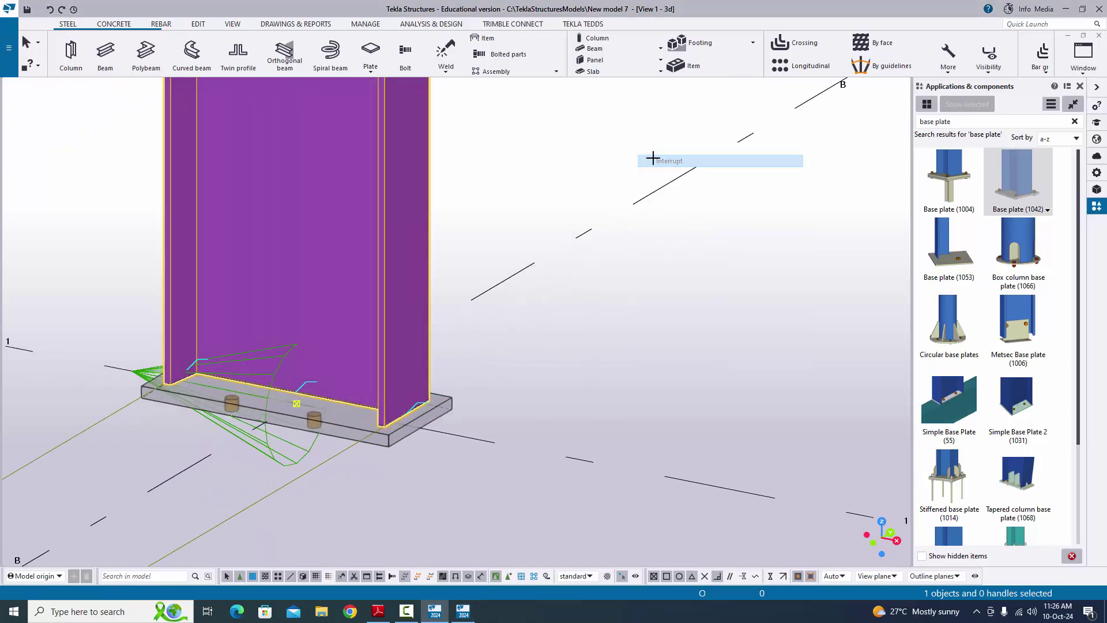
{"action": "left_click", "coordinate": [1081, 86]}
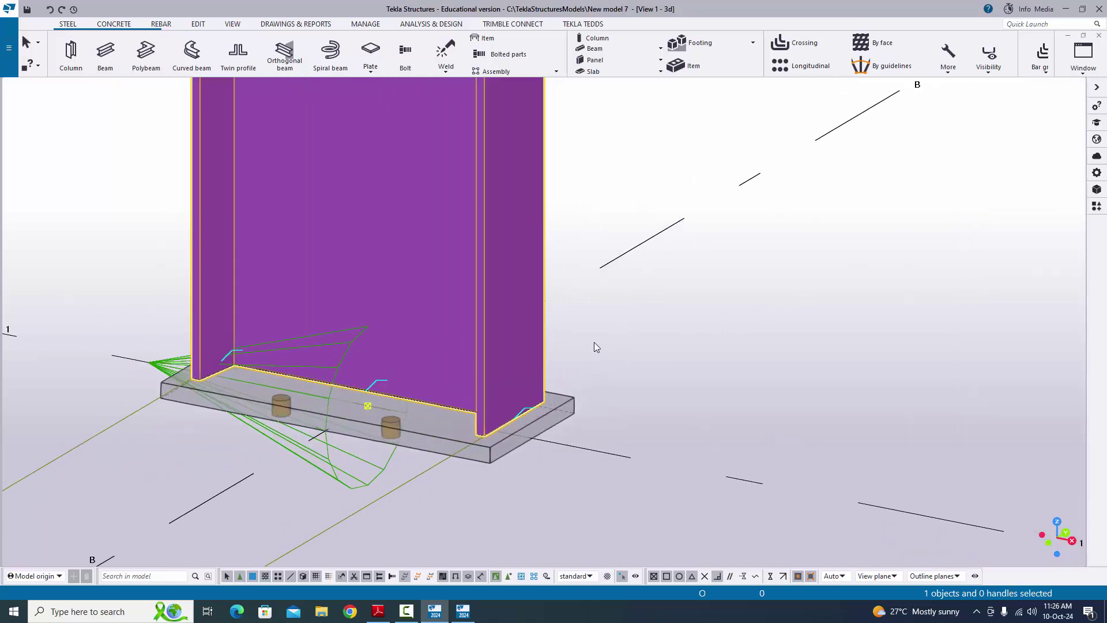
Rotate the view around the baseplate to inspect it from above and show component parts as rendered solids
{"action": "right_click", "coordinate": [832, 248]}
{"action": "left_click", "coordinate": [894, 300]}
{"action": "scroll", "coordinate": [560, 387], "scroll_direction": "up", "scroll_amount": 3}
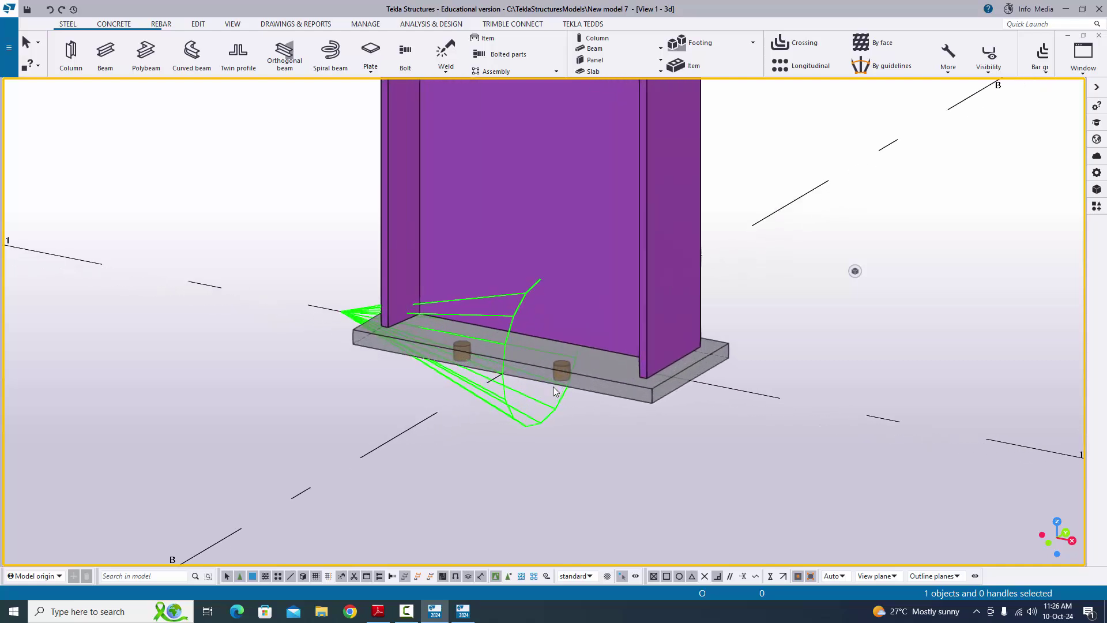
{"action": "key", "text": "ctrl+r"}
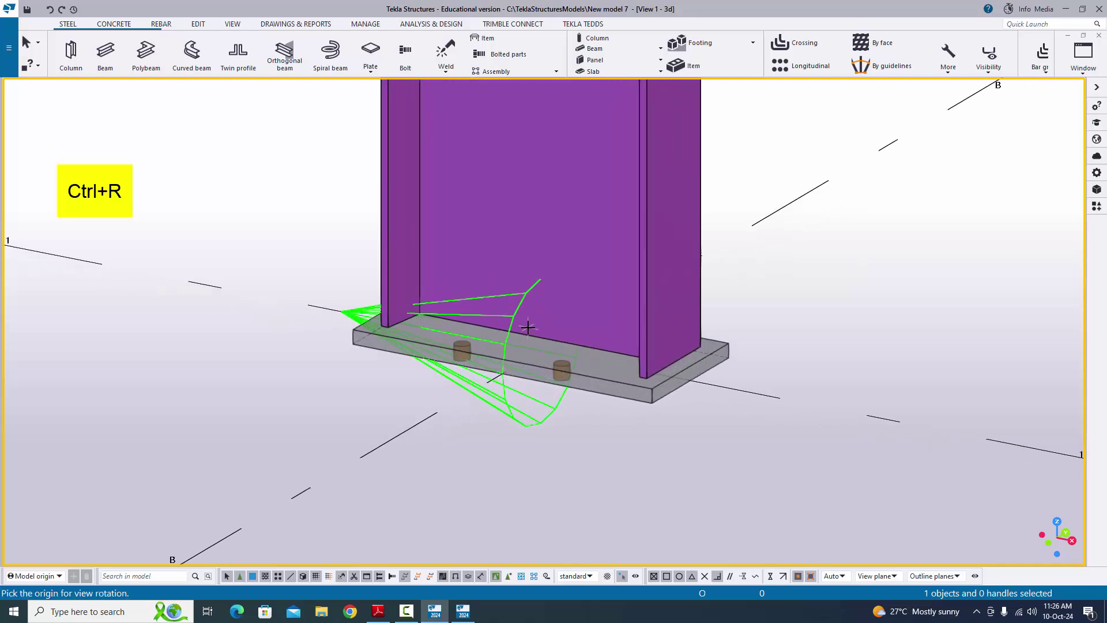
{"action": "left_click", "coordinate": [529, 330]}
{"action": "left_click_drag", "start_coordinate": [529, 333], "coordinate": [574, 361]}
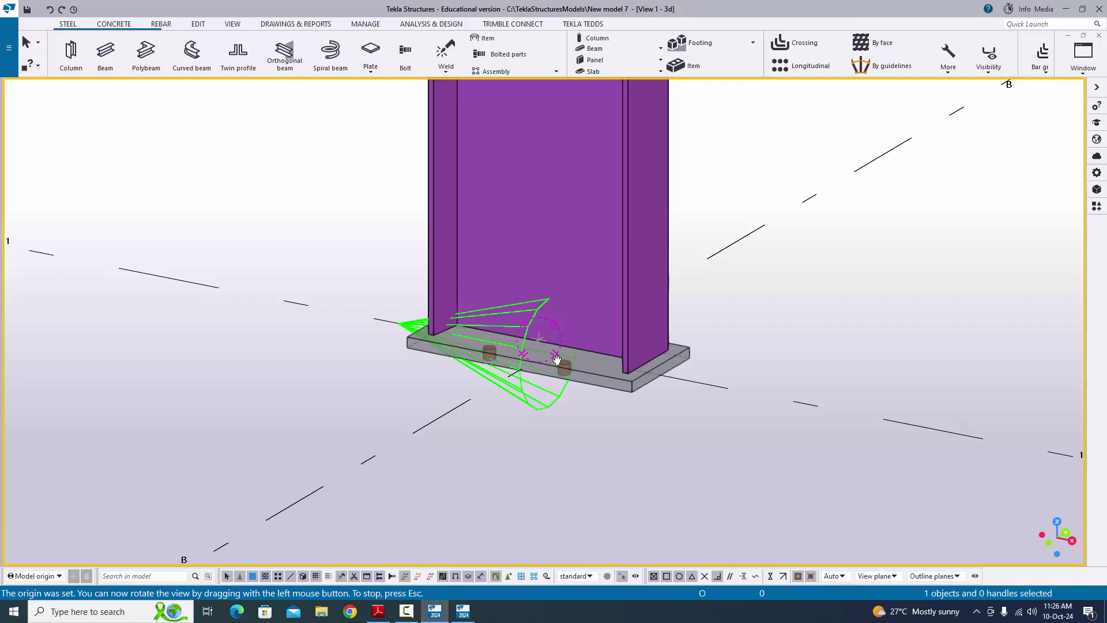
{"action": "left_click_drag", "start_coordinate": [477, 365], "coordinate": [580, 363]}
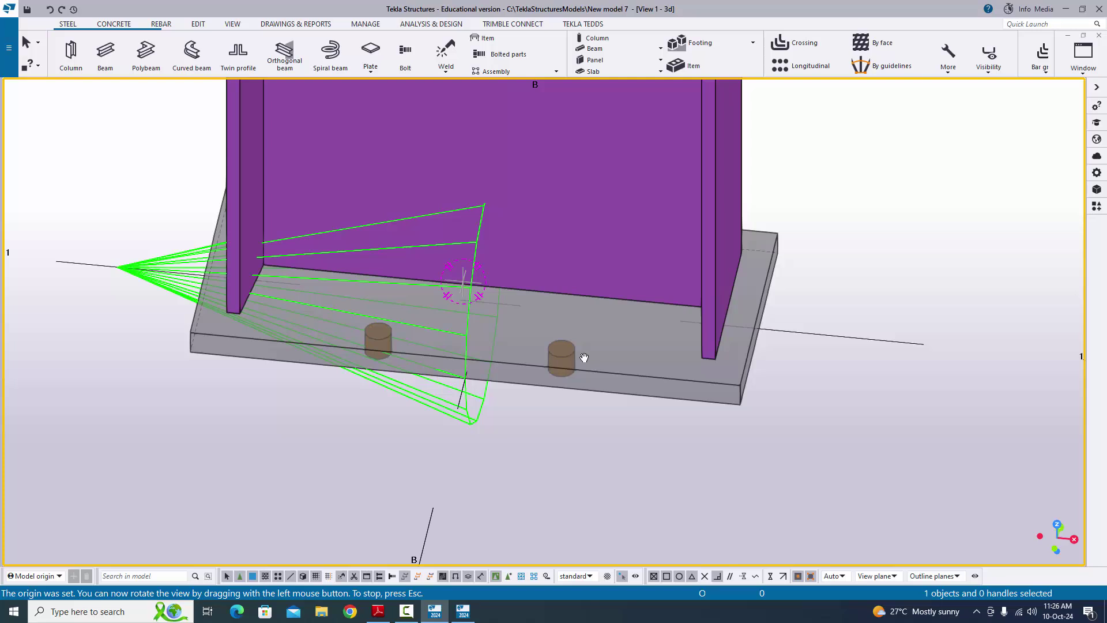
{"action": "left_click_drag", "start_coordinate": [569, 407], "coordinate": [504, 437]}
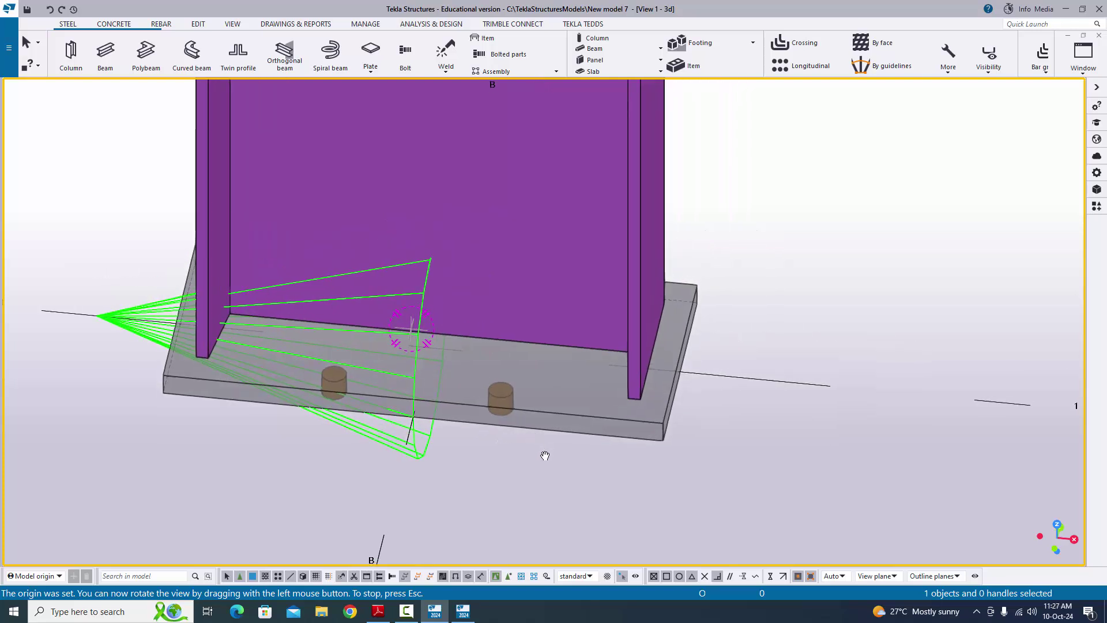
{"action": "key", "text": "shift+4"}
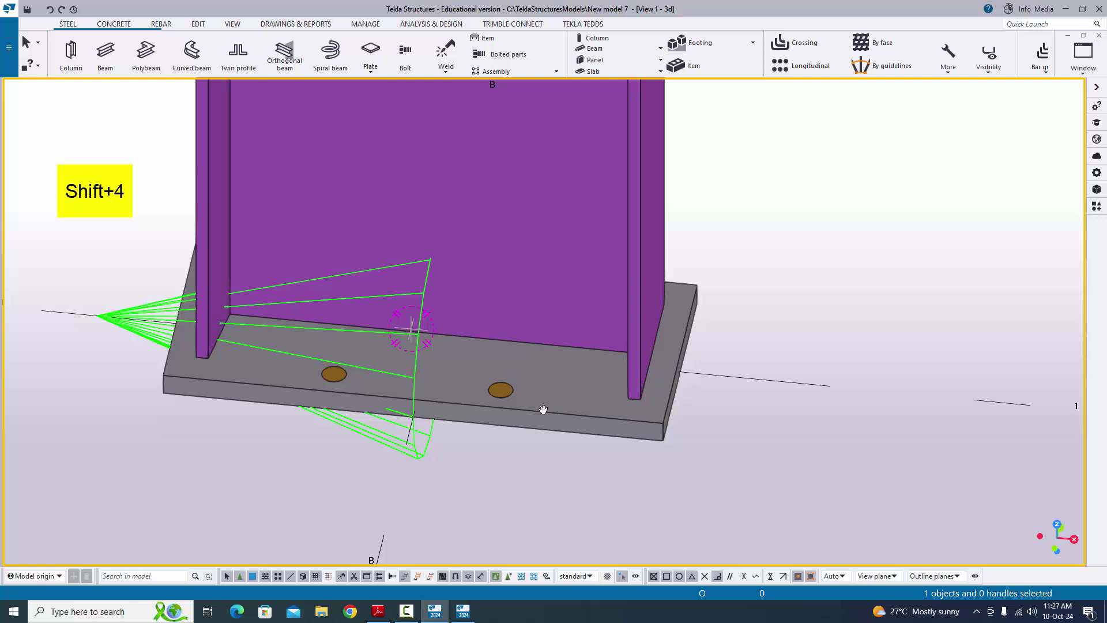
{"action": "scroll", "coordinate": [543, 408], "scroll_direction": "down", "scroll_amount": 3}
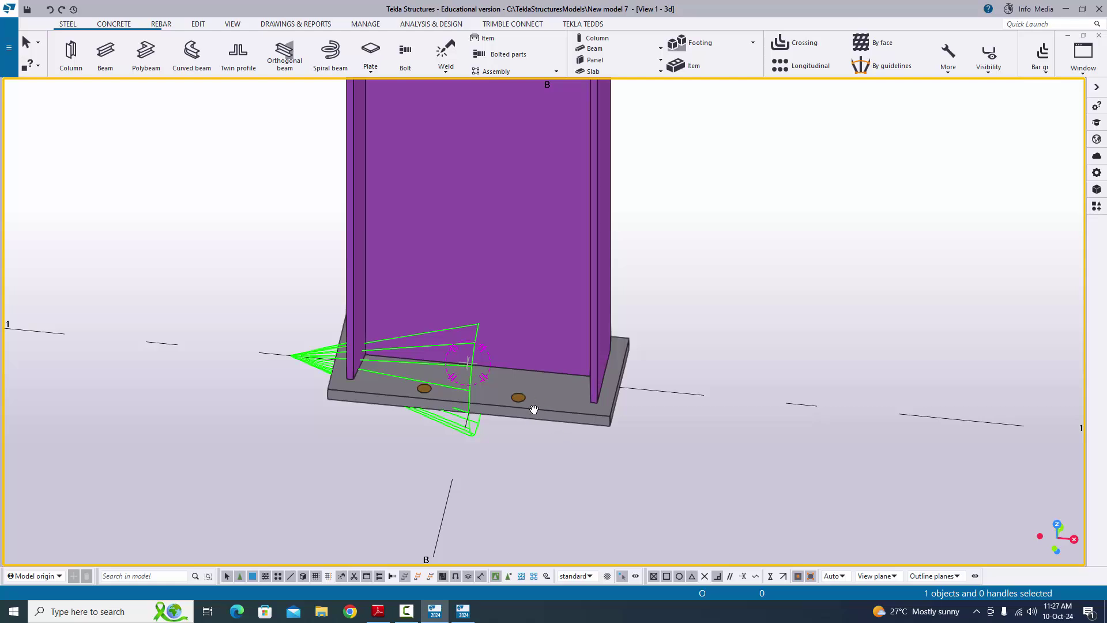
{"action": "right_click", "coordinate": [694, 186]}
{"action": "left_click", "coordinate": [699, 189]}
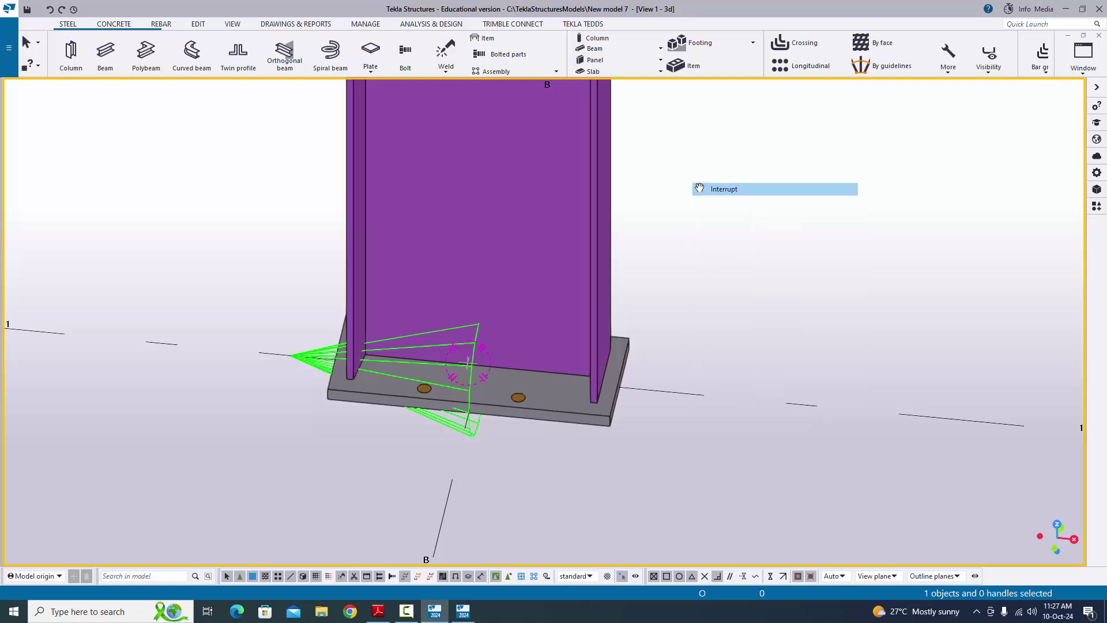
Compare the modelled baseplate and its bolts with the reference drawing in Adobe Reader, returning to Tekla Structures
{"action": "scroll", "coordinate": [669, 404], "scroll_direction": "up", "scroll_amount": 3}
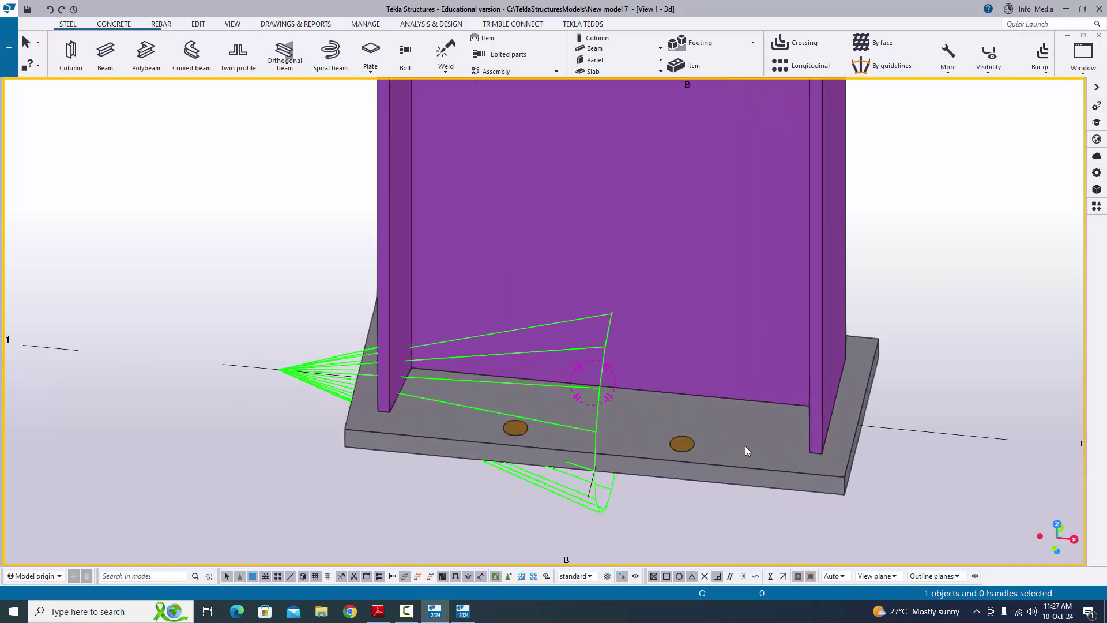
{"action": "scroll", "coordinate": [745, 447], "scroll_direction": "down", "scroll_amount": 3}
{"action": "left_click", "coordinate": [379, 611]}
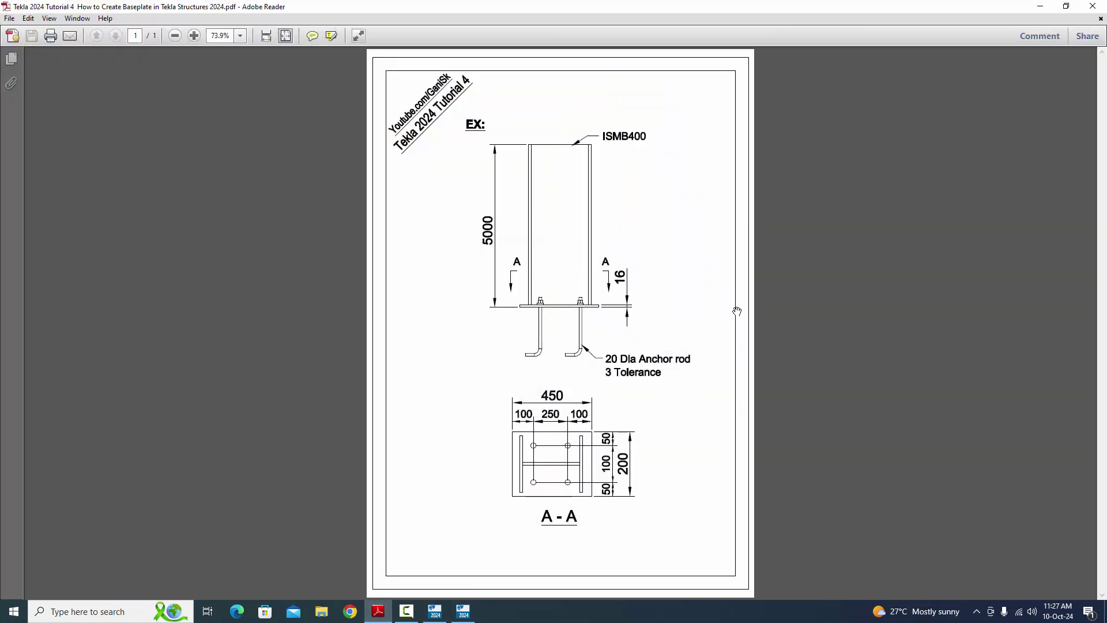
{"action": "left_click", "coordinate": [378, 615]}
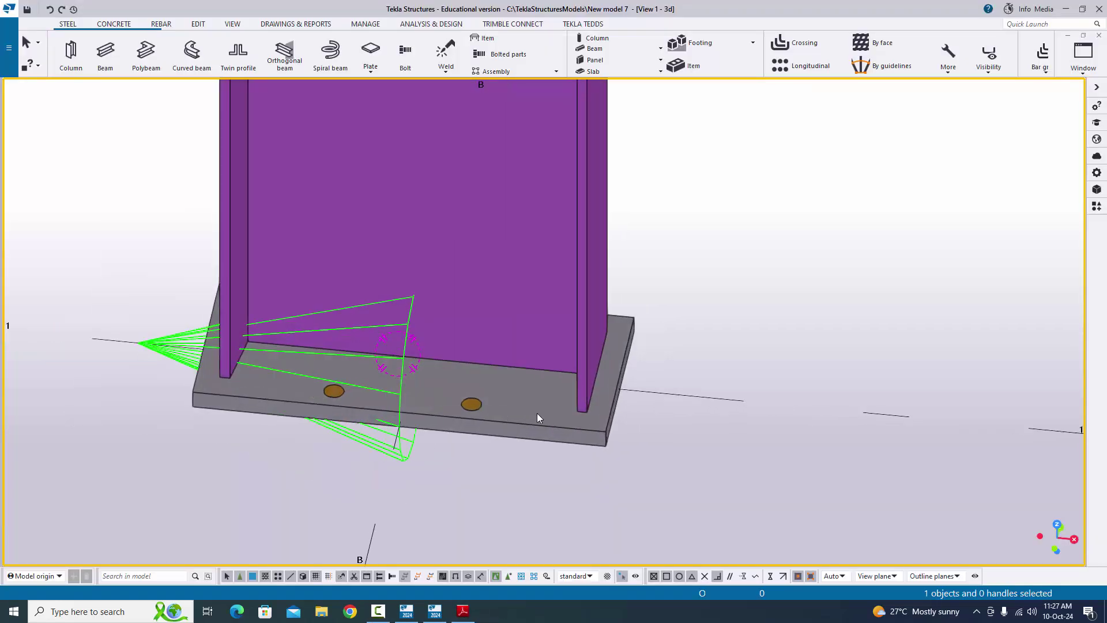
Set the plate thickness t of the Base plate (1042) component to 16 mm per the reference drawing and update the model
{"action": "double_click", "coordinate": [538, 413]}
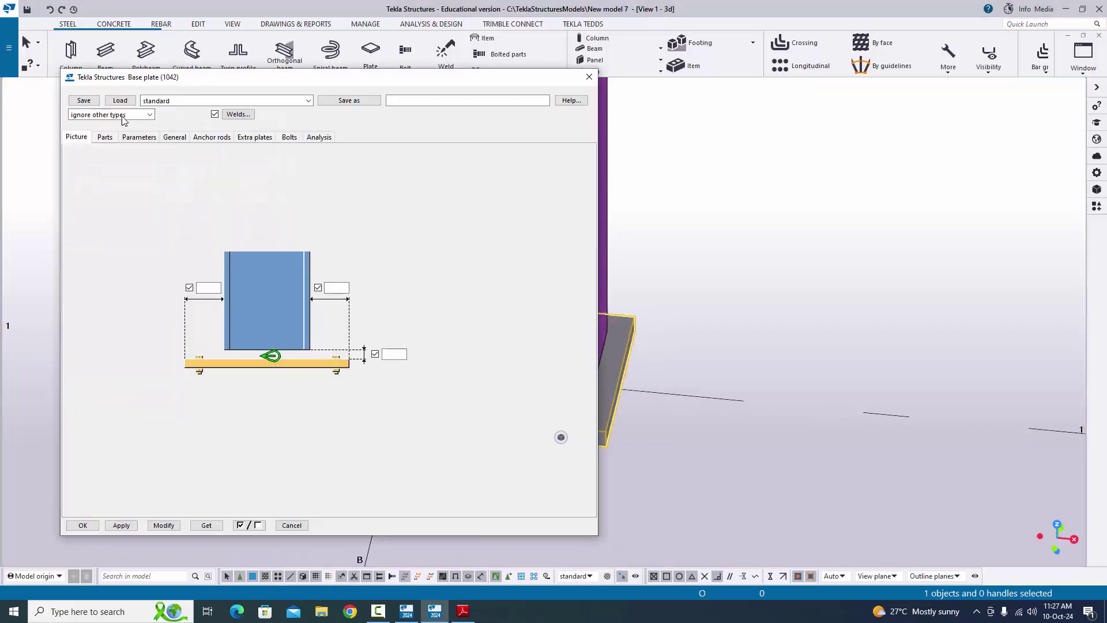
{"action": "scroll", "coordinate": [784, 312], "scroll_direction": "up", "scroll_amount": 5}
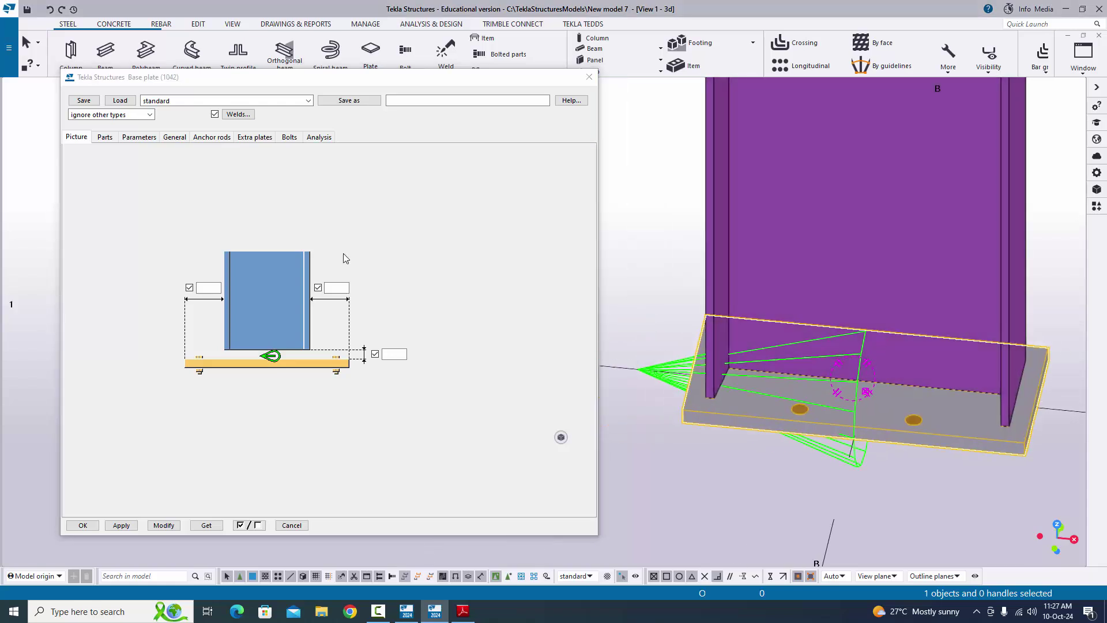
{"action": "left_click", "coordinate": [105, 140]}
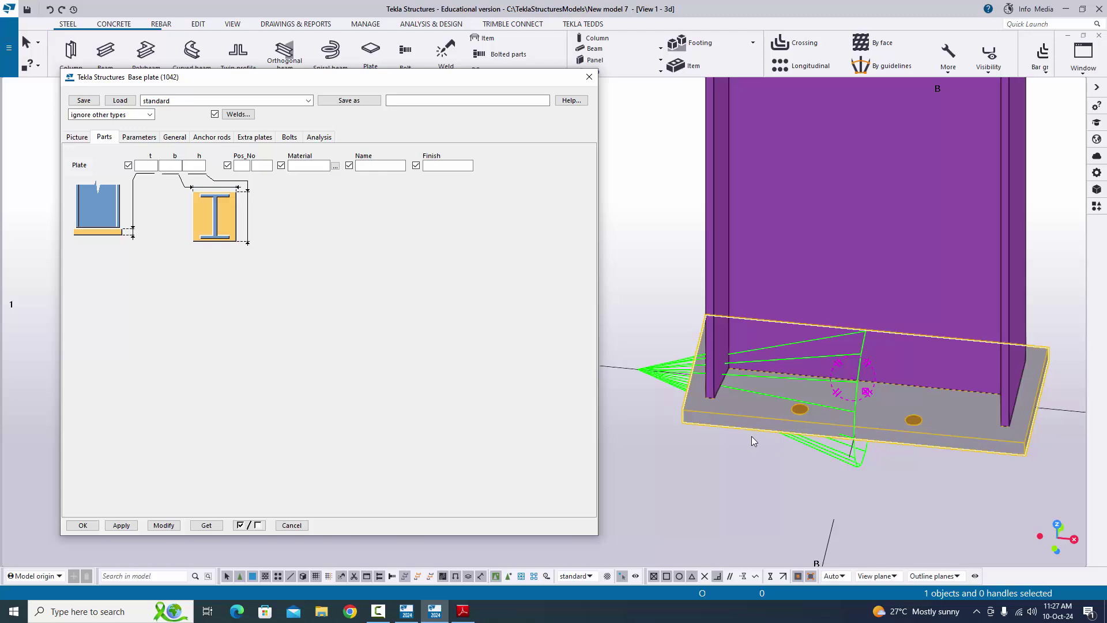
{"action": "left_click", "coordinate": [463, 611]}
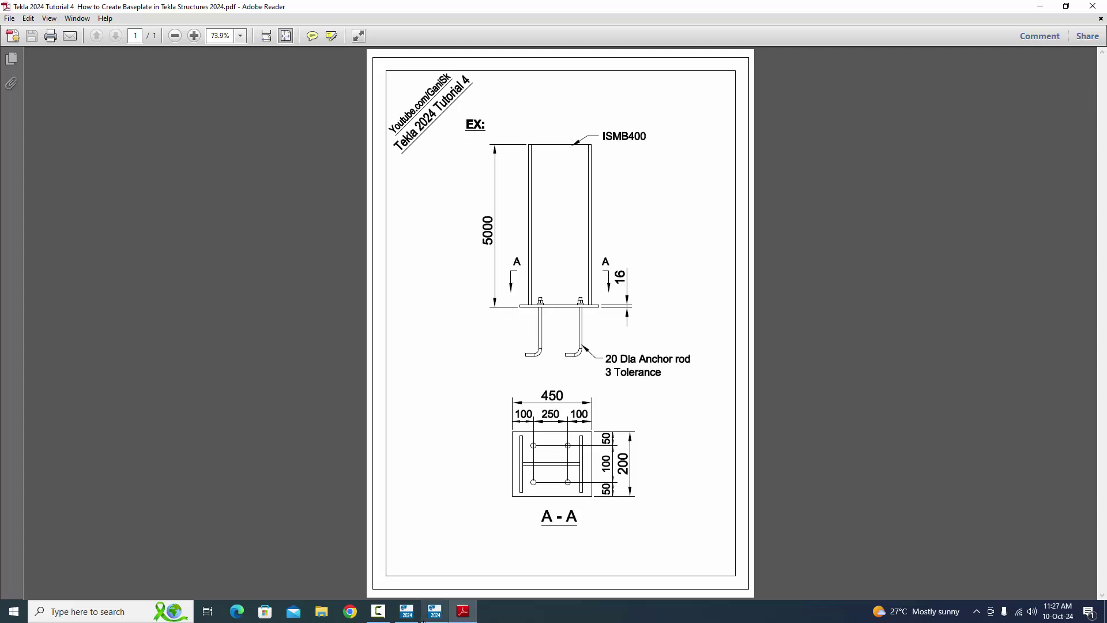
{"action": "left_click", "coordinate": [435, 611]}
{"action": "left_click", "coordinate": [148, 165]}
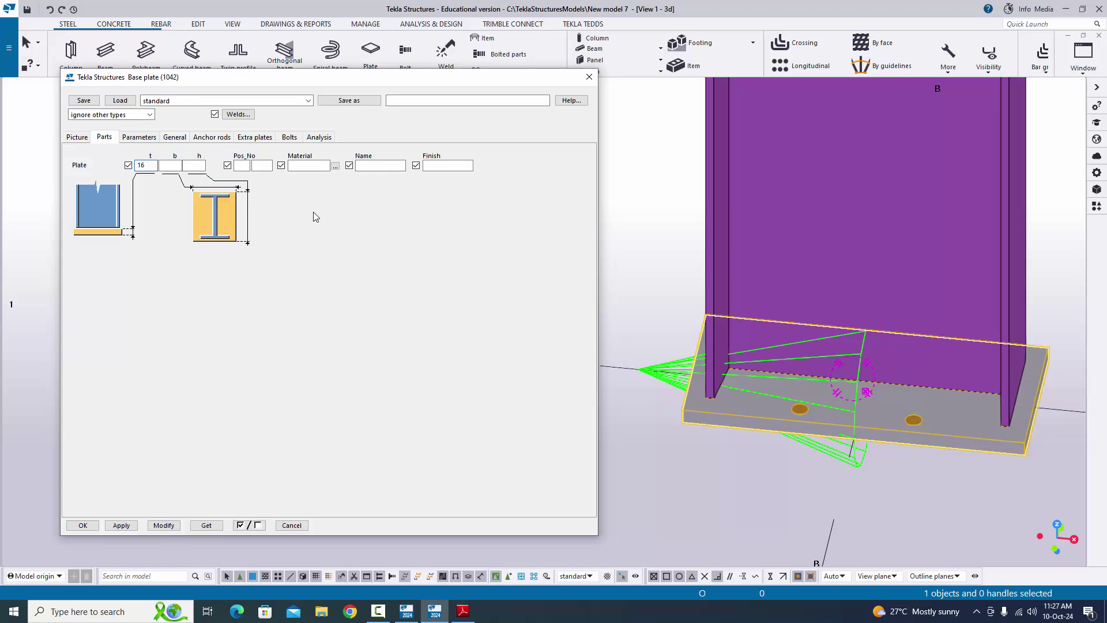
{"action": "scroll", "coordinate": [785, 425], "scroll_direction": "up", "scroll_amount": 3}
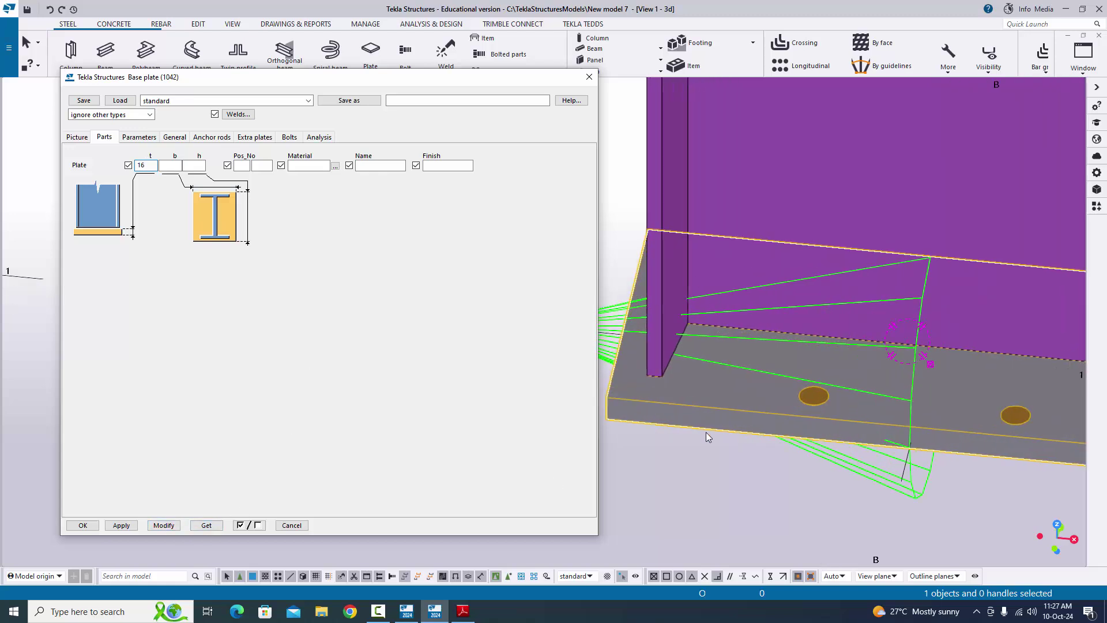
{"action": "left_click", "coordinate": [163, 525]}
{"action": "scroll", "coordinate": [692, 418], "scroll_direction": "up", "scroll_amount": 2}
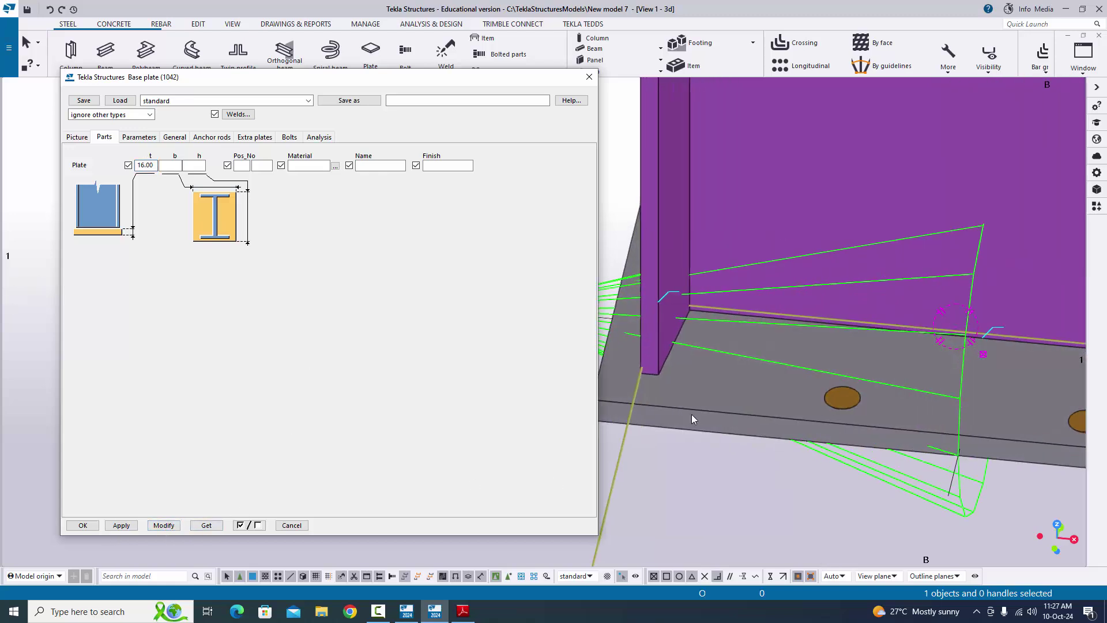
{"action": "scroll", "coordinate": [692, 418], "scroll_direction": "up", "scroll_amount": 1}
{"action": "scroll", "coordinate": [666, 428], "scroll_direction": "down", "scroll_amount": 3}
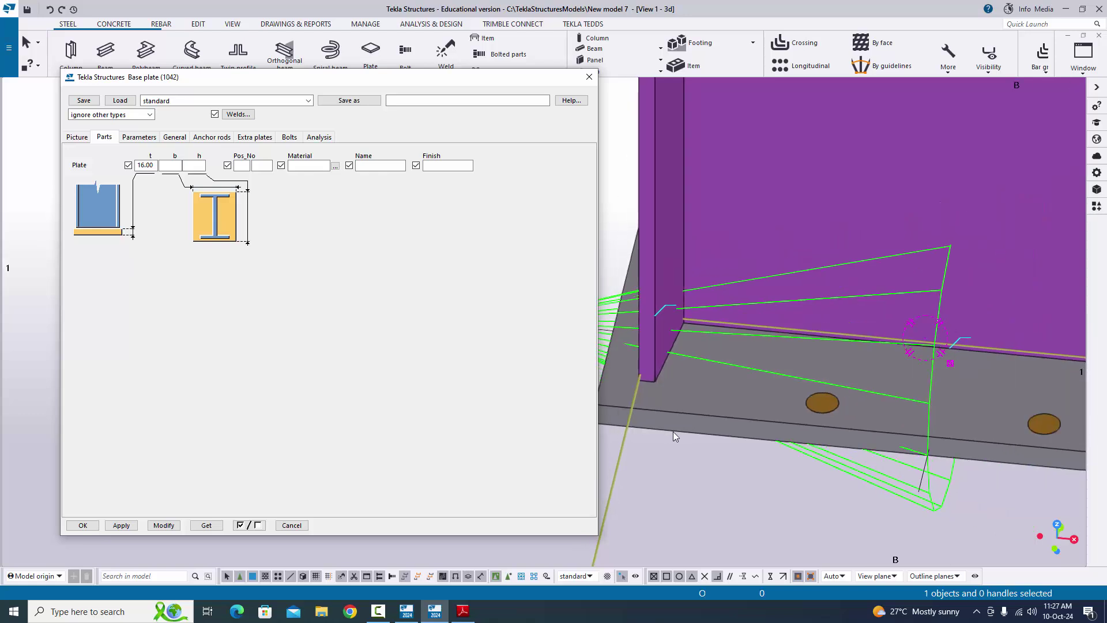
Review the Base plate (1042) settings up to the anchor rods and check the rod specification in Adobe Reader, returning to Tekla Structures
{"action": "left_click", "coordinate": [145, 137]}
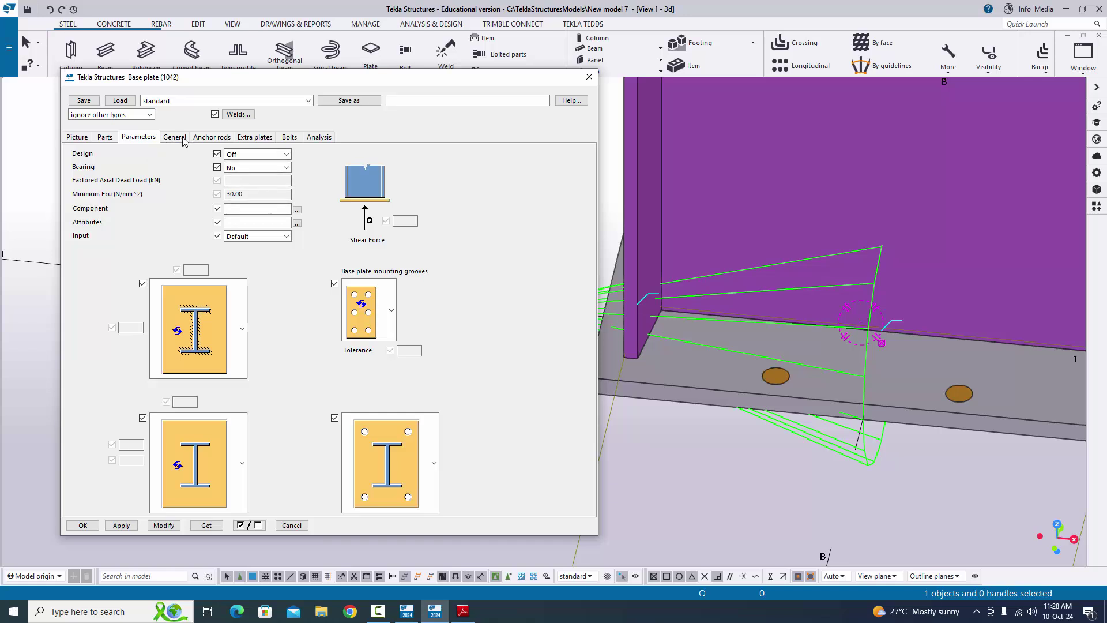
{"action": "left_click", "coordinate": [174, 138]}
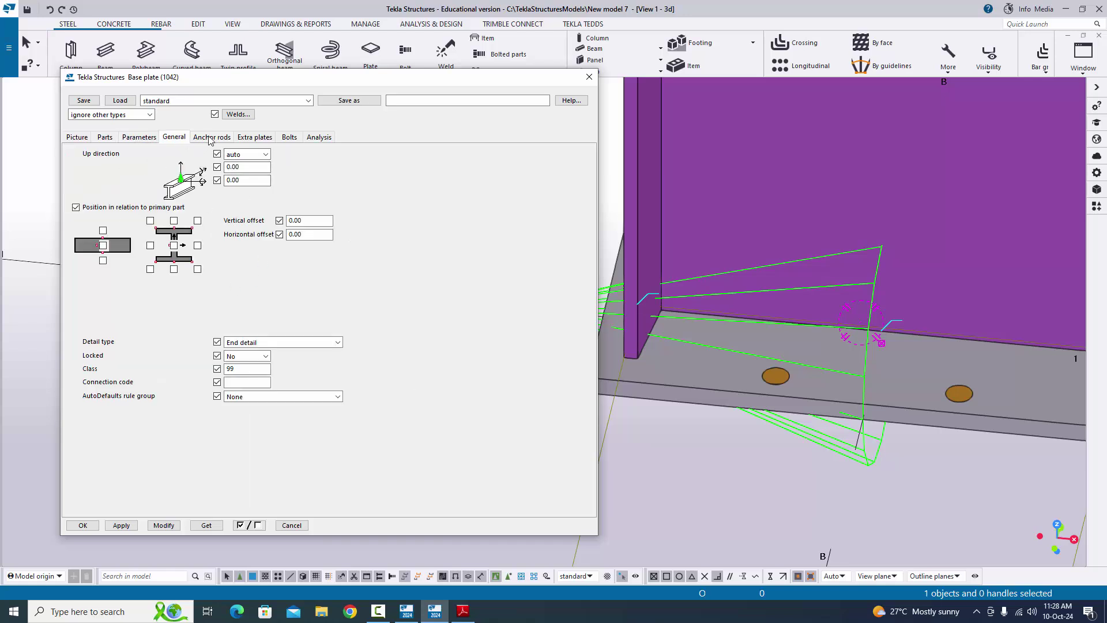
{"action": "left_click", "coordinate": [211, 138]}
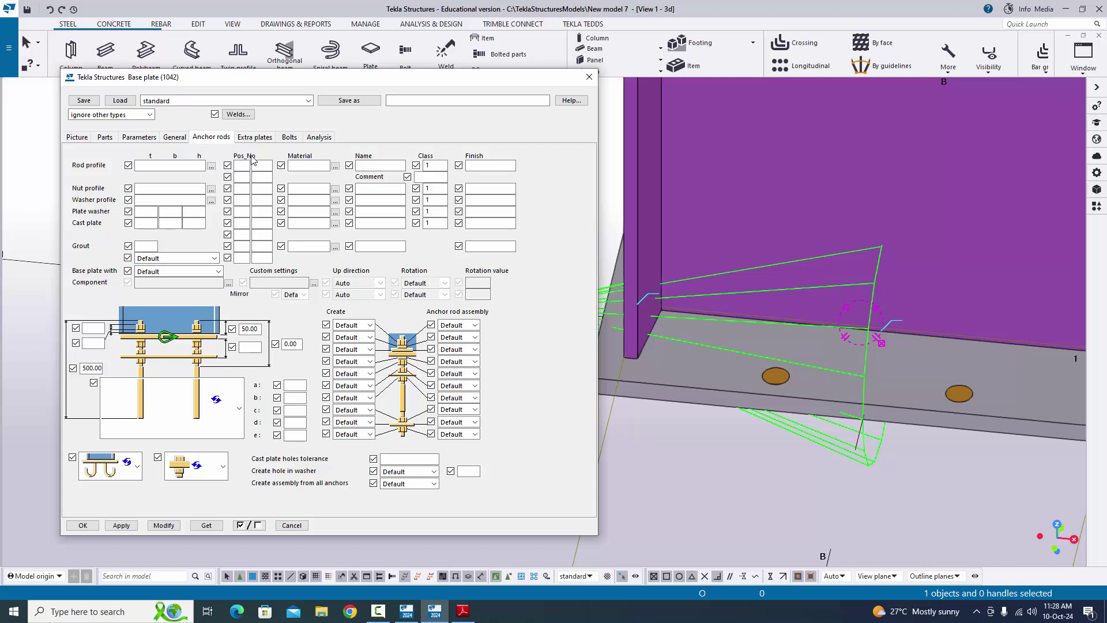
{"action": "scroll", "coordinate": [684, 362], "scroll_direction": "down", "scroll_amount": 2}
{"action": "scroll", "coordinate": [814, 311], "scroll_direction": "up", "scroll_amount": 1}
{"action": "scroll", "coordinate": [815, 311], "scroll_direction": "down", "scroll_amount": 3}
{"action": "scroll", "coordinate": [723, 348], "scroll_direction": "up", "scroll_amount": 2}
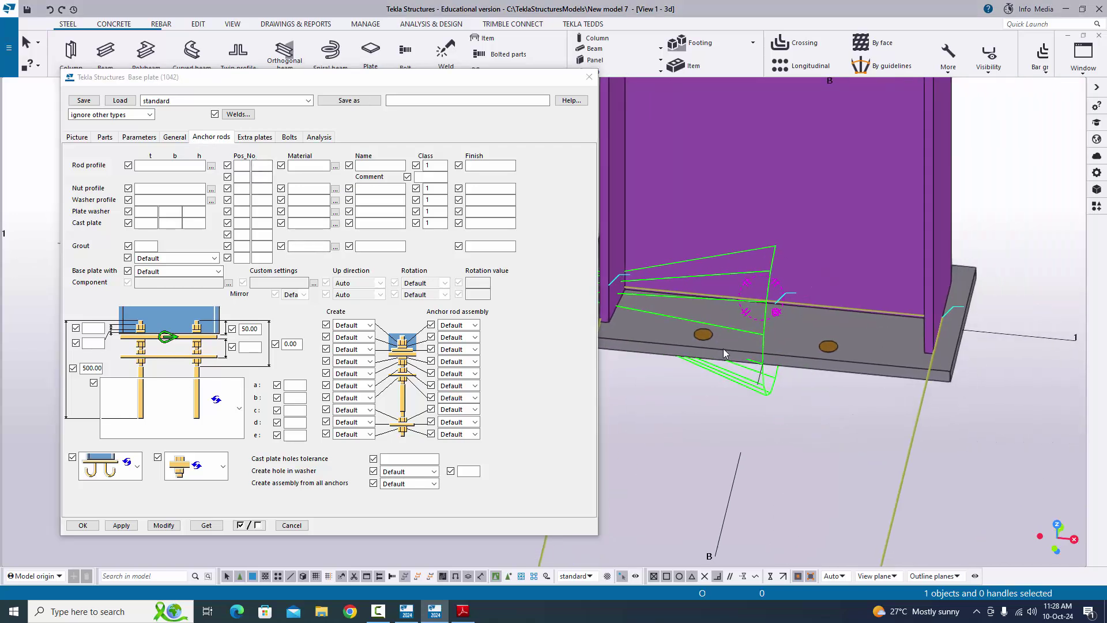
{"action": "left_click", "coordinate": [463, 610]}
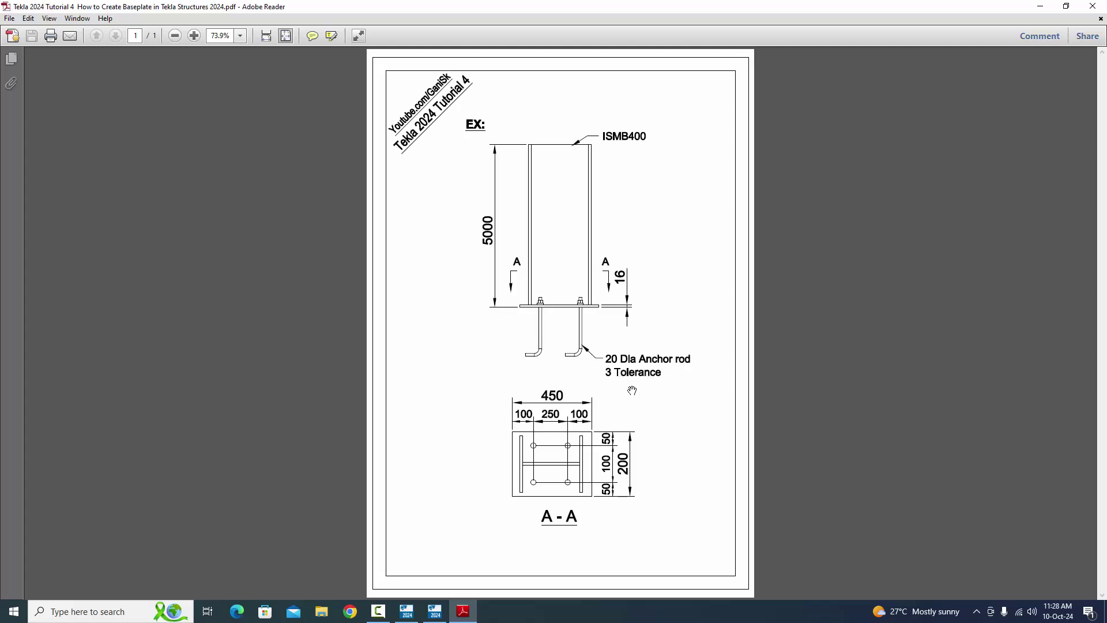
{"action": "left_click", "coordinate": [435, 610]}
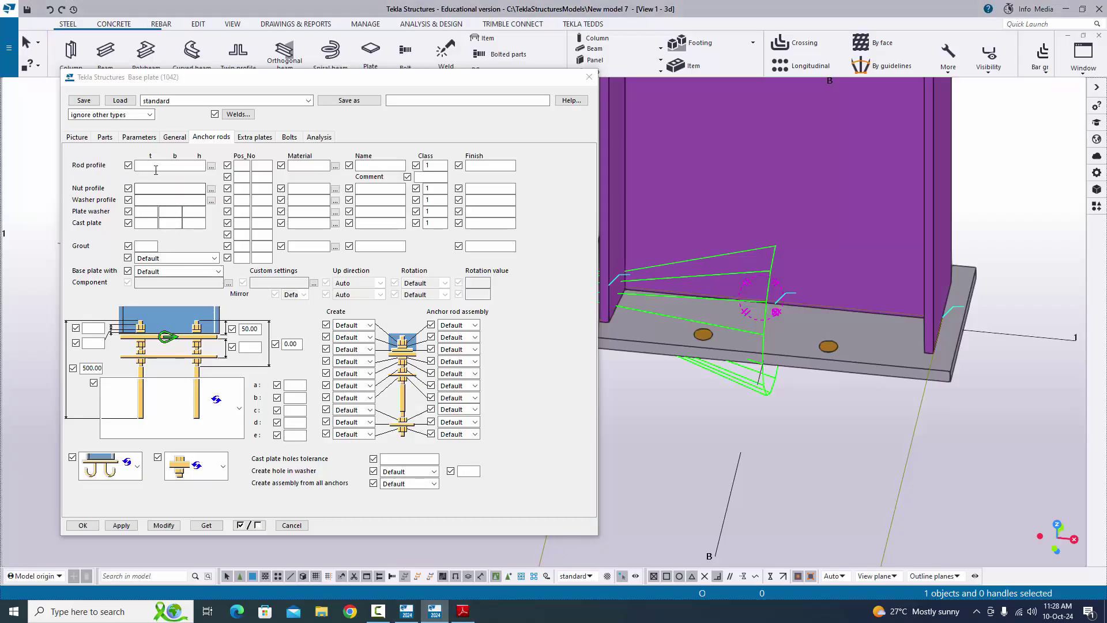
Set the anchor rod profile to a ROD circular section with a 20 mm diameter and update the model
{"action": "left_click", "coordinate": [211, 166]}
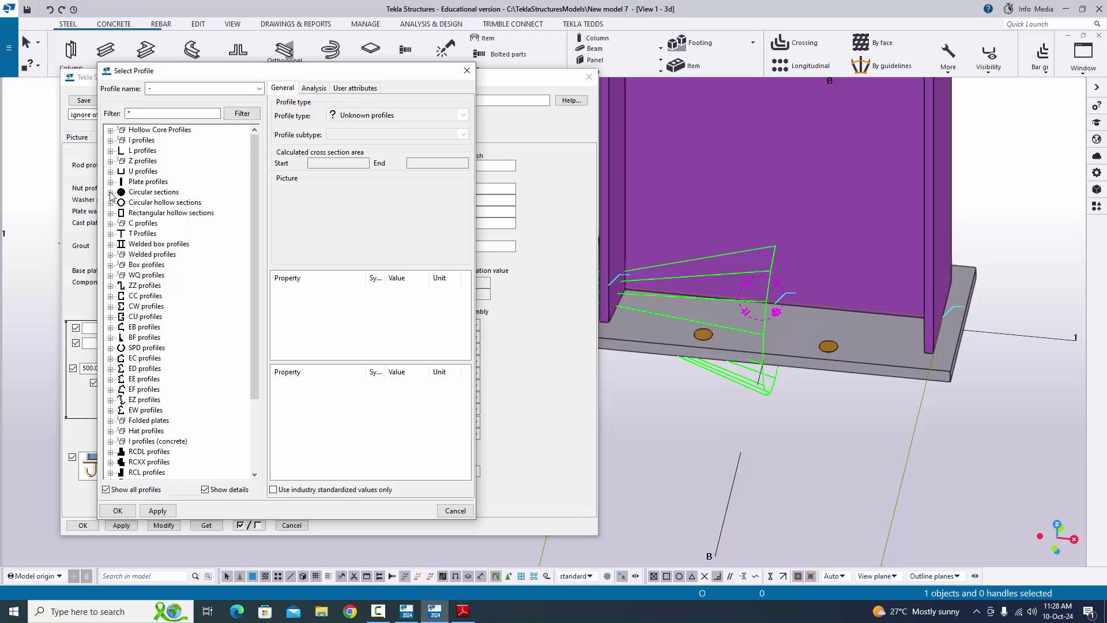
{"action": "left_click", "coordinate": [110, 193]}
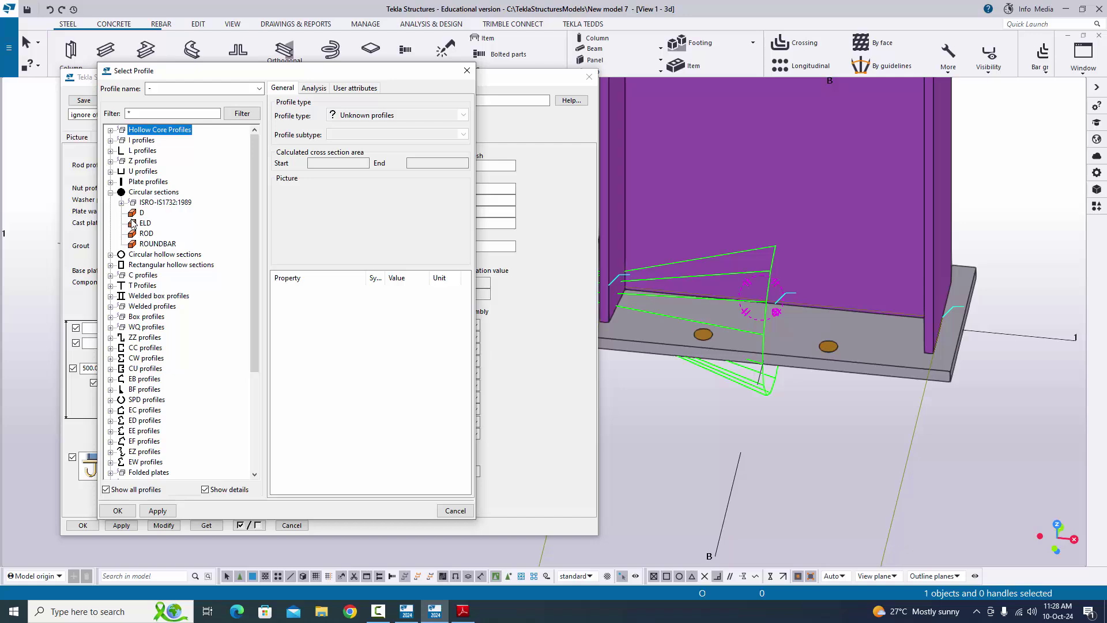
{"action": "left_click", "coordinate": [146, 234]}
{"action": "left_click", "coordinate": [398, 291]}
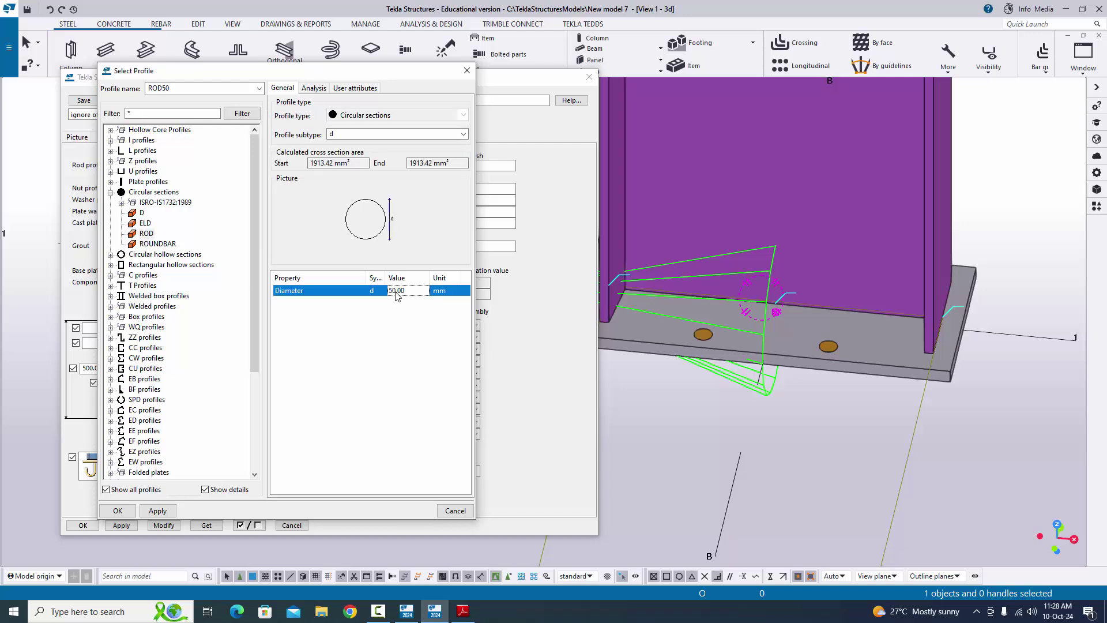
{"action": "left_click_drag", "start_coordinate": [418, 296], "coordinate": [375, 295]}
{"action": "type", "text": "20"}
{"action": "left_click", "coordinate": [158, 510]}
{"action": "left_click", "coordinate": [117, 510]}
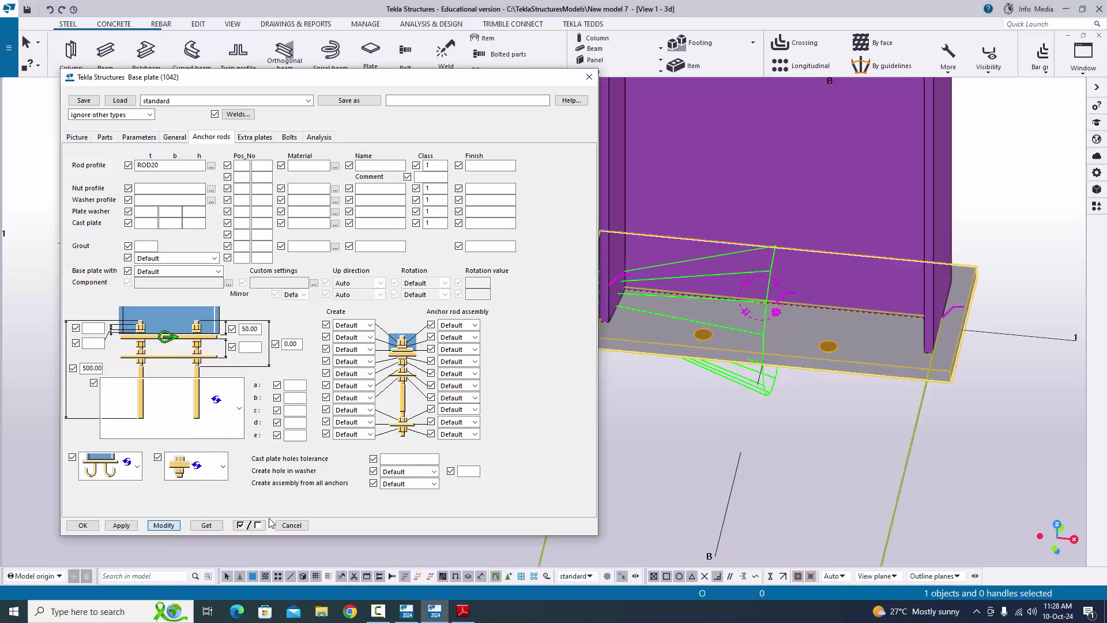
{"action": "middle_click_drag", "start_coordinate": [708, 382], "coordinate": [823, 415]}
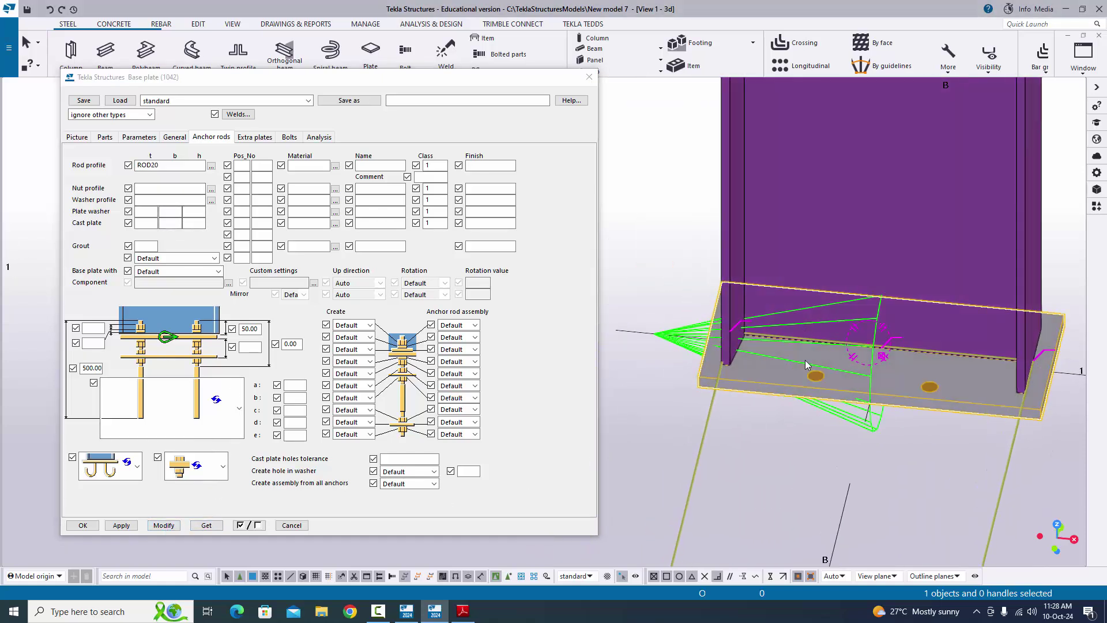
{"action": "scroll", "coordinate": [809, 434], "scroll_direction": "down", "scroll_amount": 1}
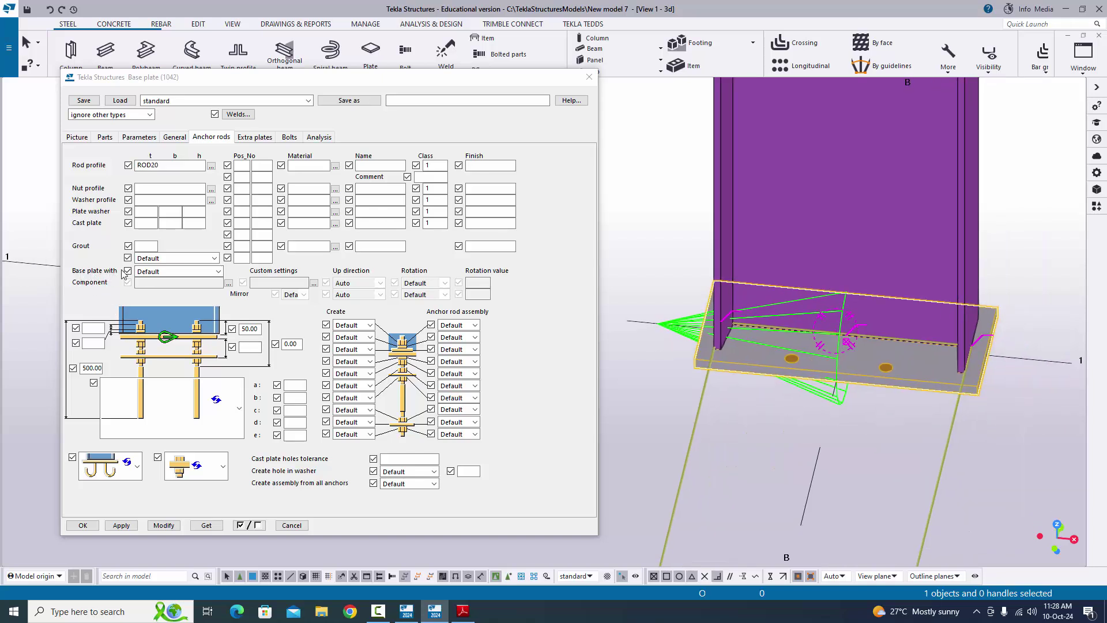
Set the Base plate with option to Anchor rods and update the component in the model
{"action": "left_click", "coordinate": [141, 272]}
{"action": "left_click", "coordinate": [172, 301]}
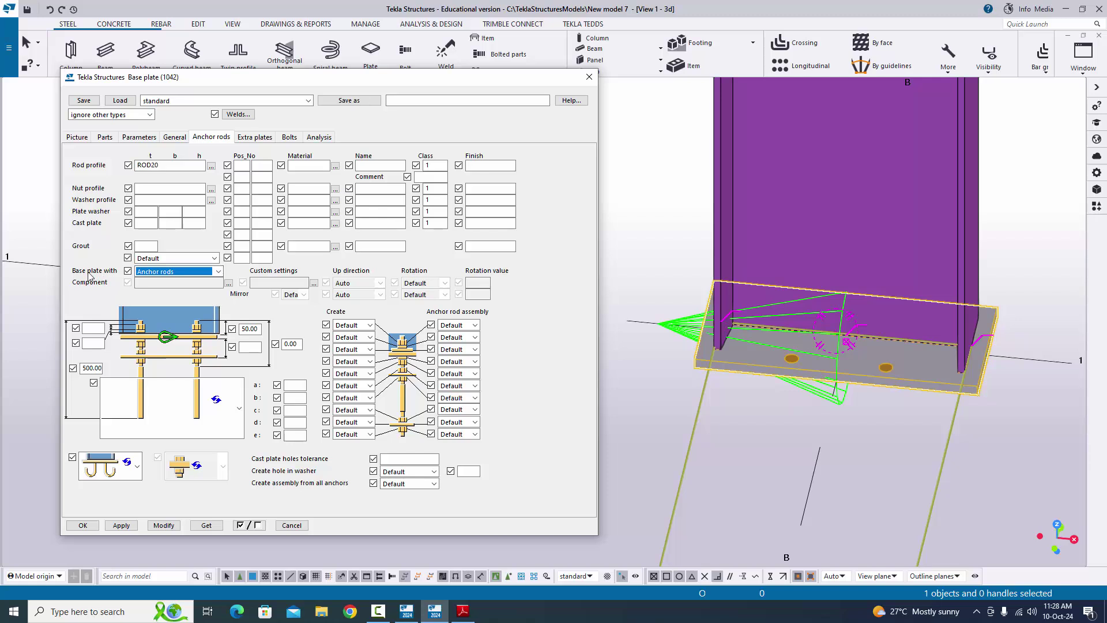
{"action": "left_click", "coordinate": [164, 524]}
{"action": "scroll", "coordinate": [788, 455], "scroll_direction": "down", "scroll_amount": 2}
{"action": "scroll", "coordinate": [752, 367], "scroll_direction": "up", "scroll_amount": 5}
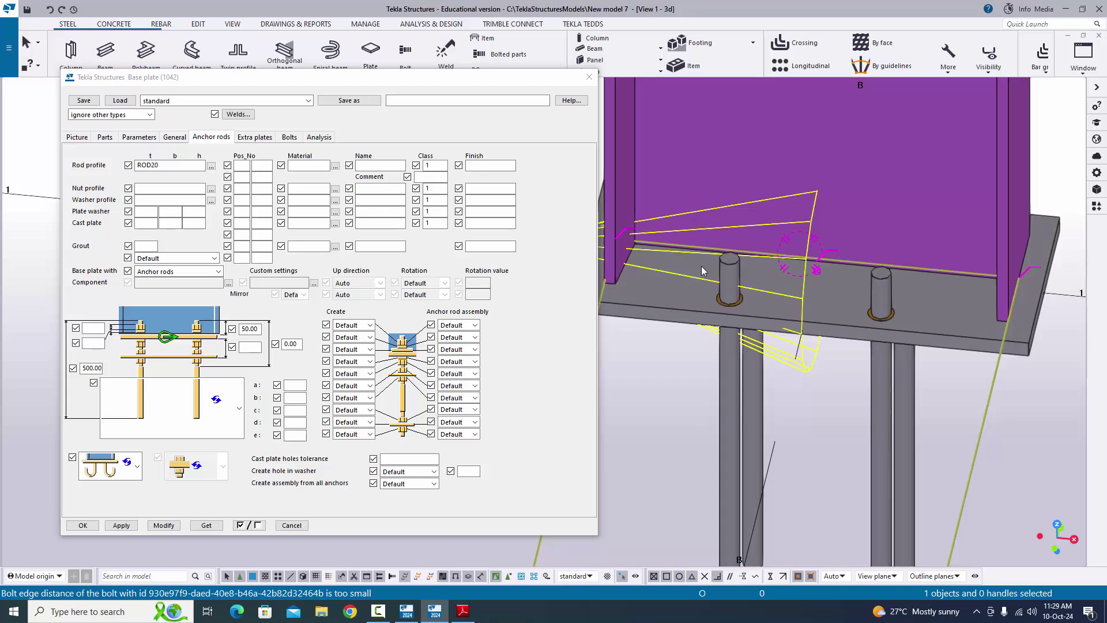
{"action": "scroll", "coordinate": [672, 275], "scroll_direction": "up", "scroll_amount": 3}
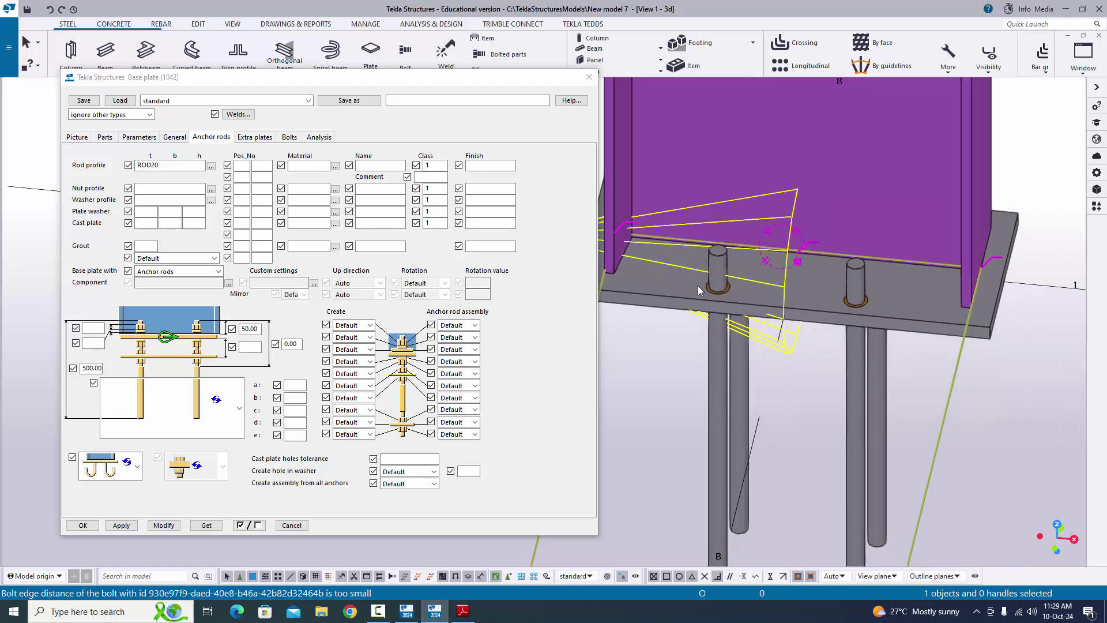
Find the nut profiles in the profile catalog, assign NUTM20-HSFG as the anchor rod nut profile and update the model
{"action": "left_click", "coordinate": [211, 189]}
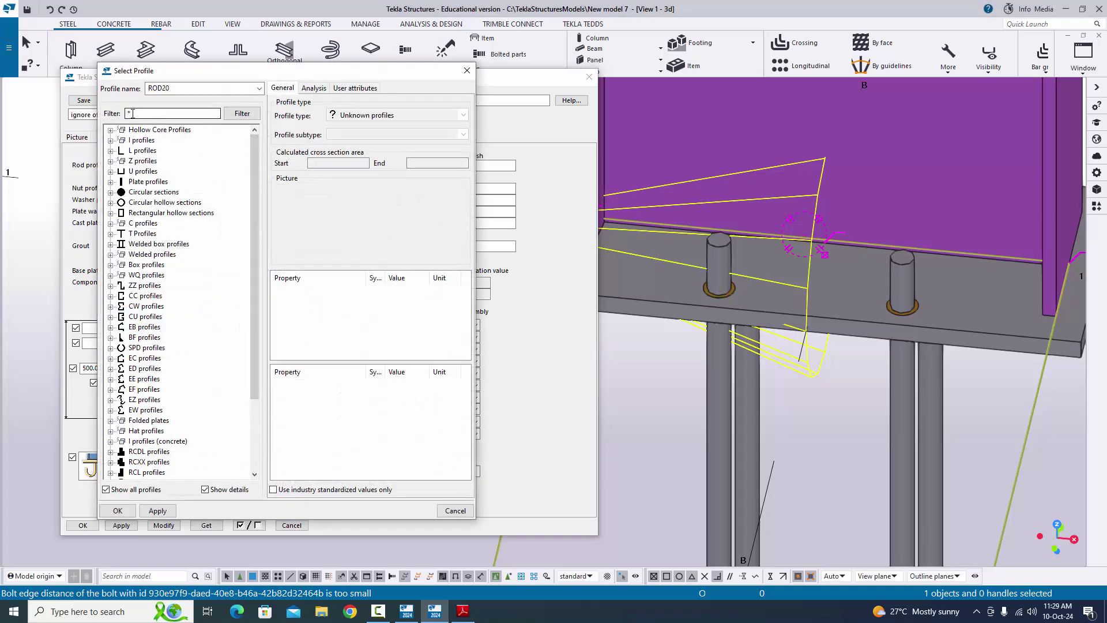
{"action": "left_click", "coordinate": [128, 113]}
{"action": "type", "text": "nut*"}
{"action": "key", "text": "Return"}
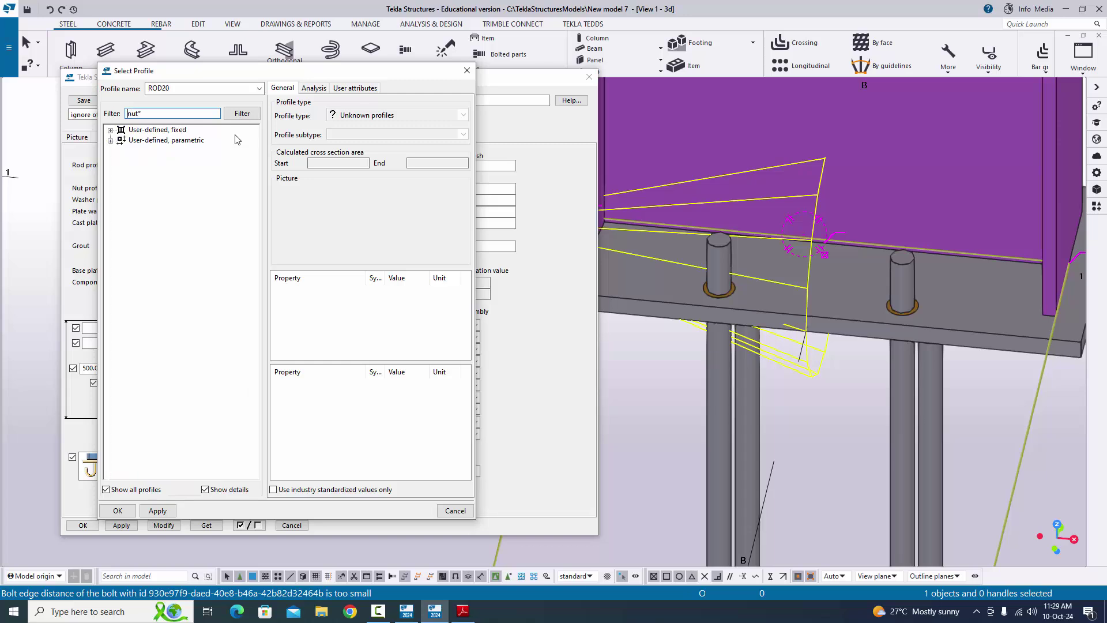
{"action": "left_click", "coordinate": [110, 130]}
{"action": "left_click", "coordinate": [122, 141]}
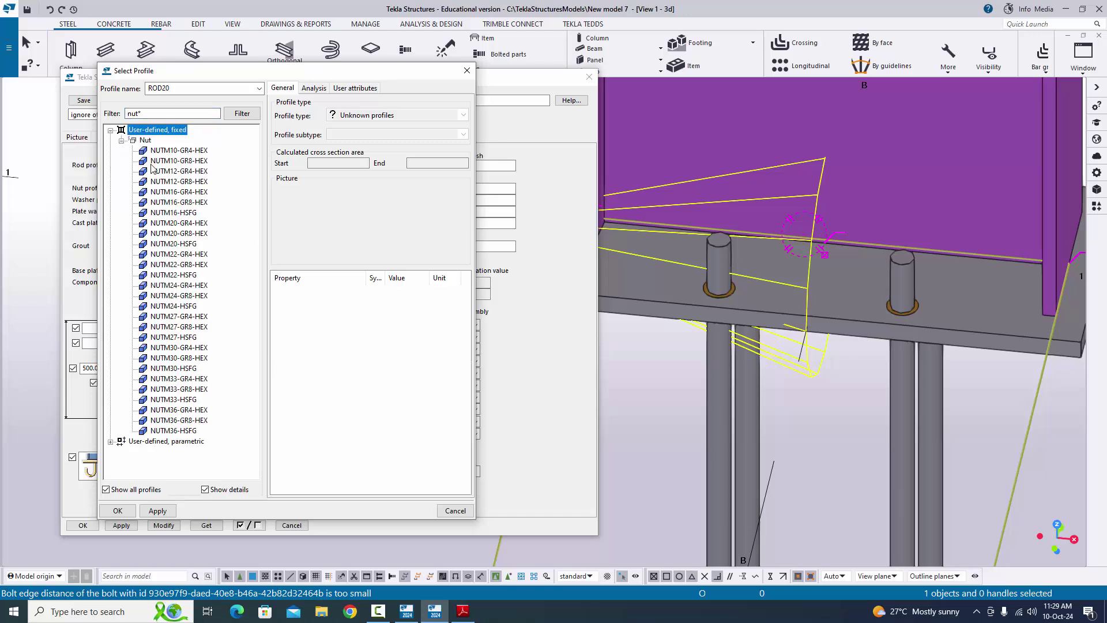
{"action": "left_click", "coordinate": [175, 245]}
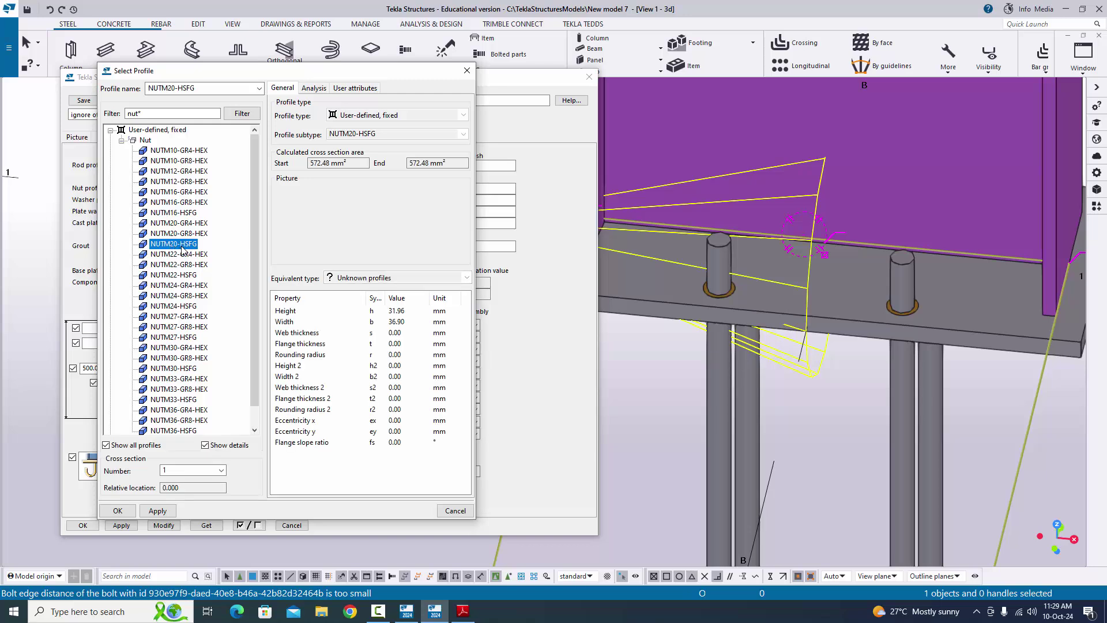
{"action": "left_click", "coordinate": [153, 513]}
{"action": "left_click", "coordinate": [118, 510]}
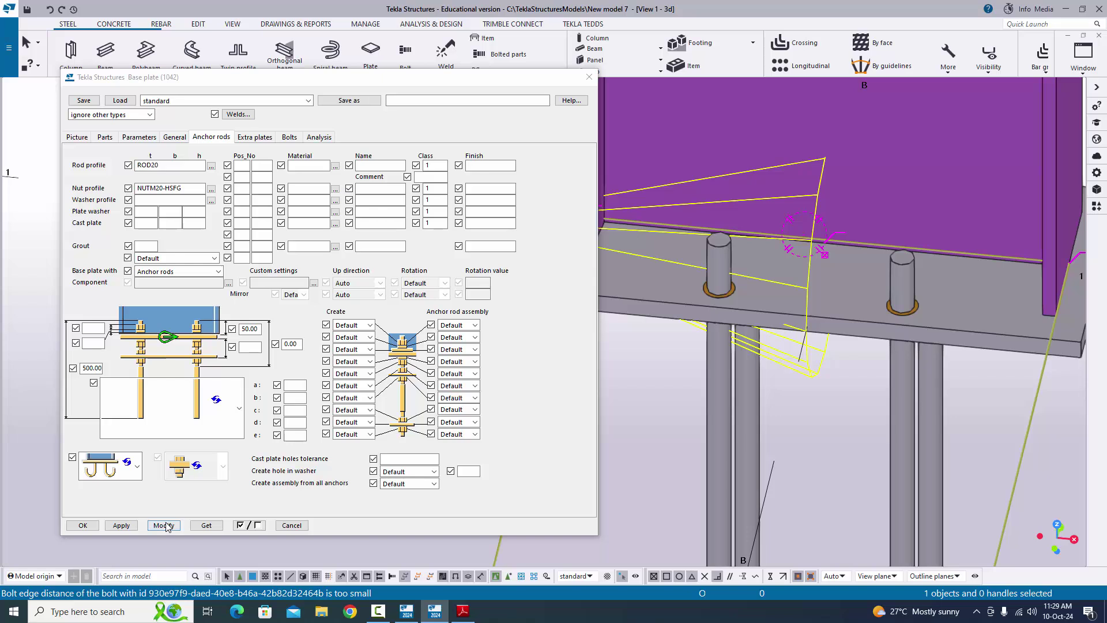
{"action": "left_click", "coordinate": [164, 524]}
{"action": "scroll", "coordinate": [753, 331], "scroll_direction": "up", "scroll_amount": 3}
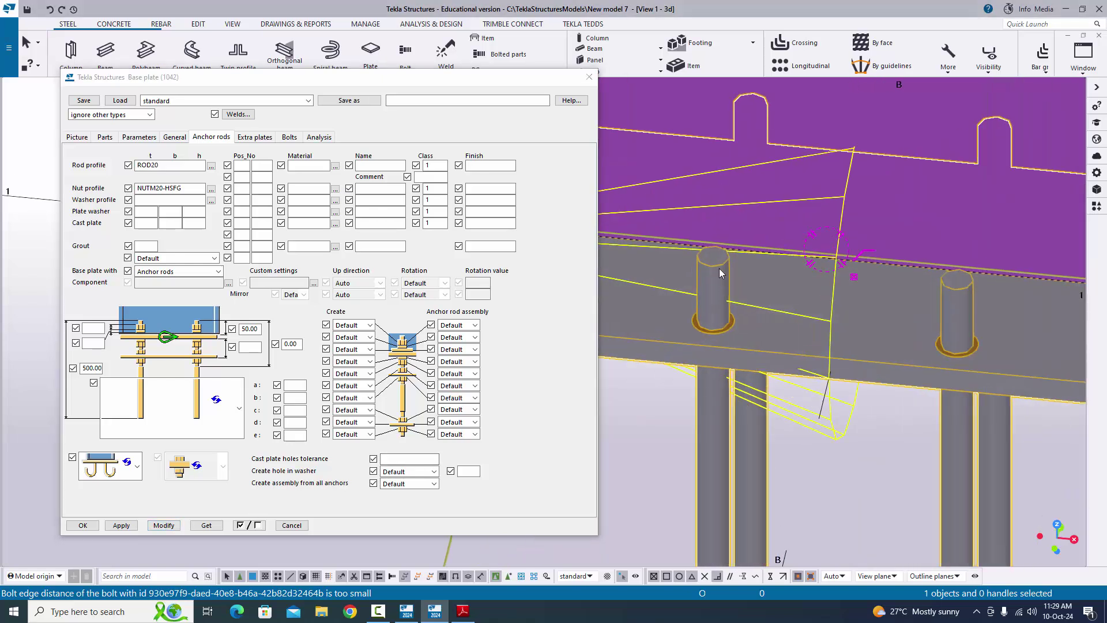
{"action": "scroll", "coordinate": [698, 299], "scroll_direction": "down", "scroll_amount": 2}
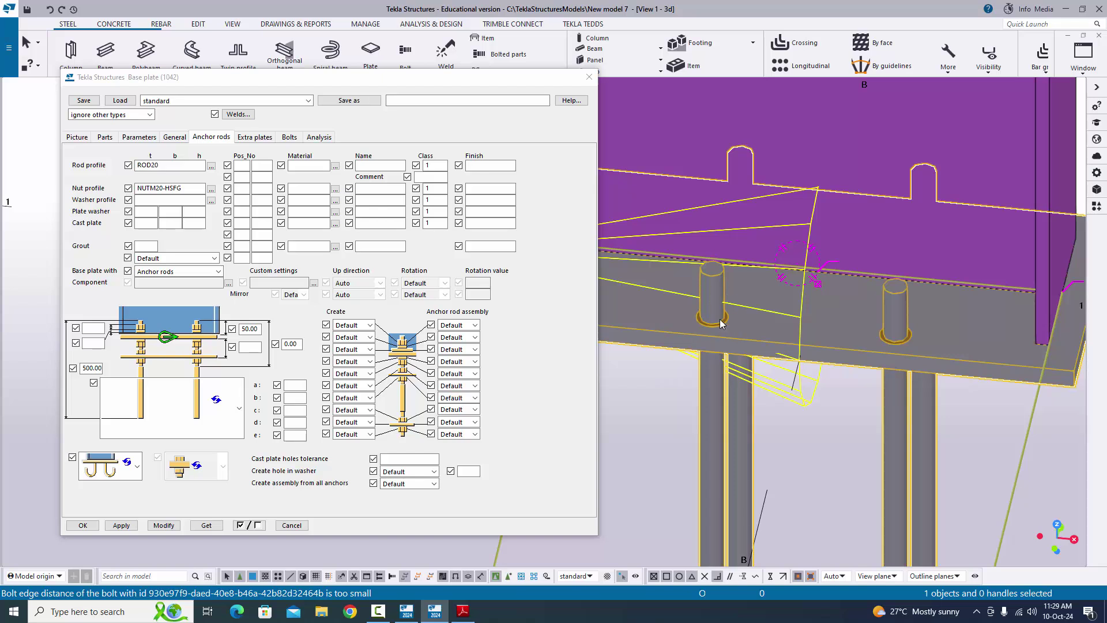
Set the first two anchor rod Create options, the top nut and its washer, to Yes and update the model
{"action": "left_click", "coordinate": [373, 325]}
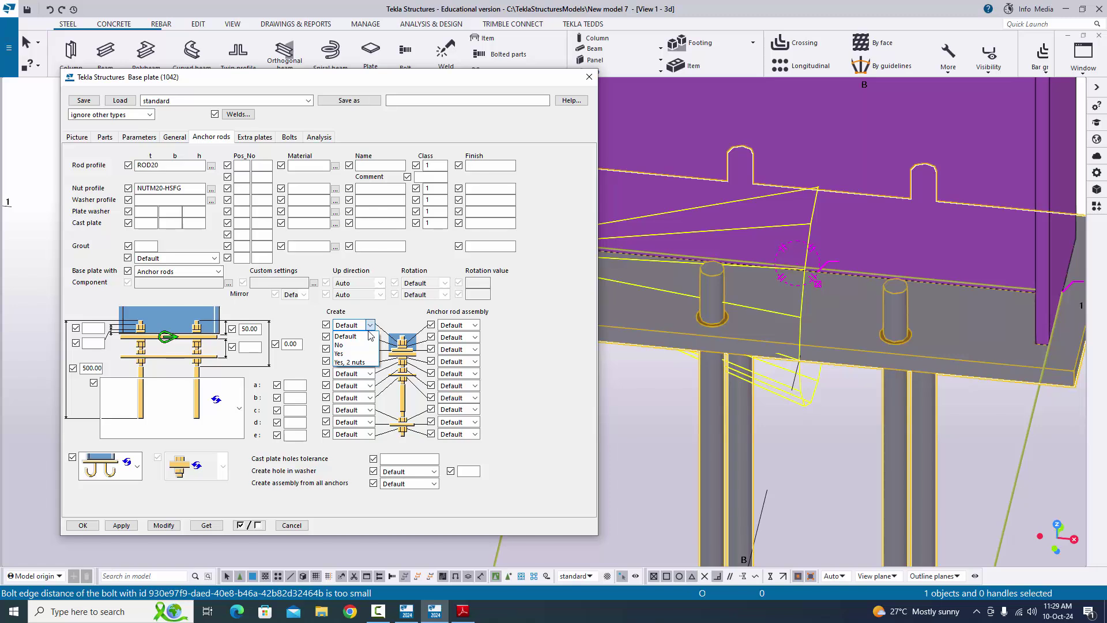
{"action": "left_click", "coordinate": [374, 342]}
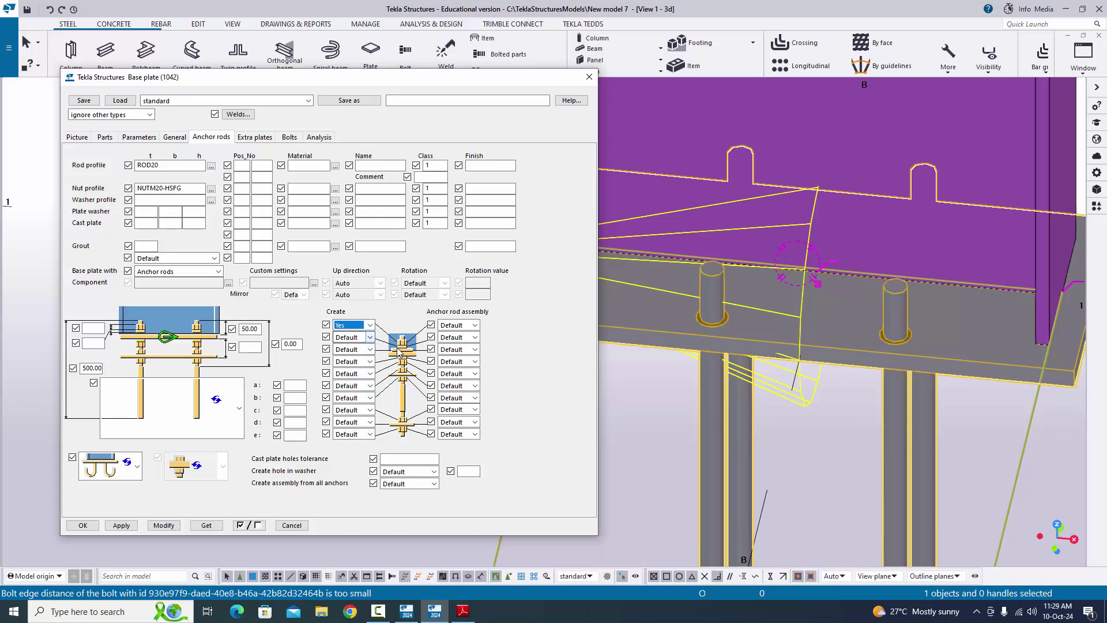
{"action": "left_click", "coordinate": [369, 337]}
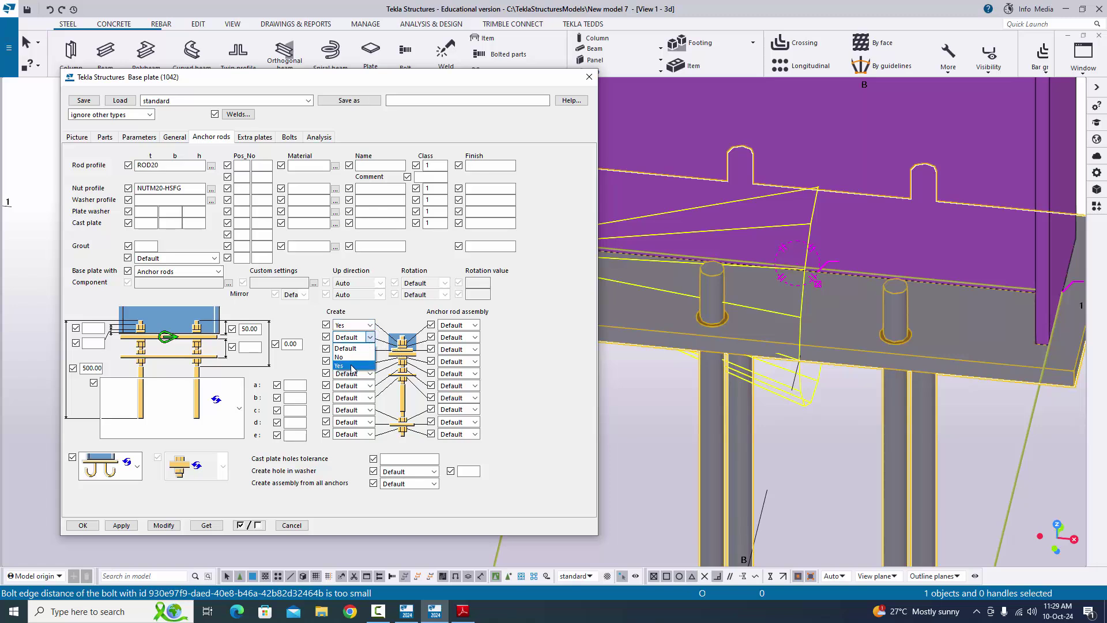
{"action": "left_click", "coordinate": [351, 354]}
{"action": "left_click", "coordinate": [208, 525]}
{"action": "scroll", "coordinate": [731, 314], "scroll_direction": "up", "scroll_amount": 5}
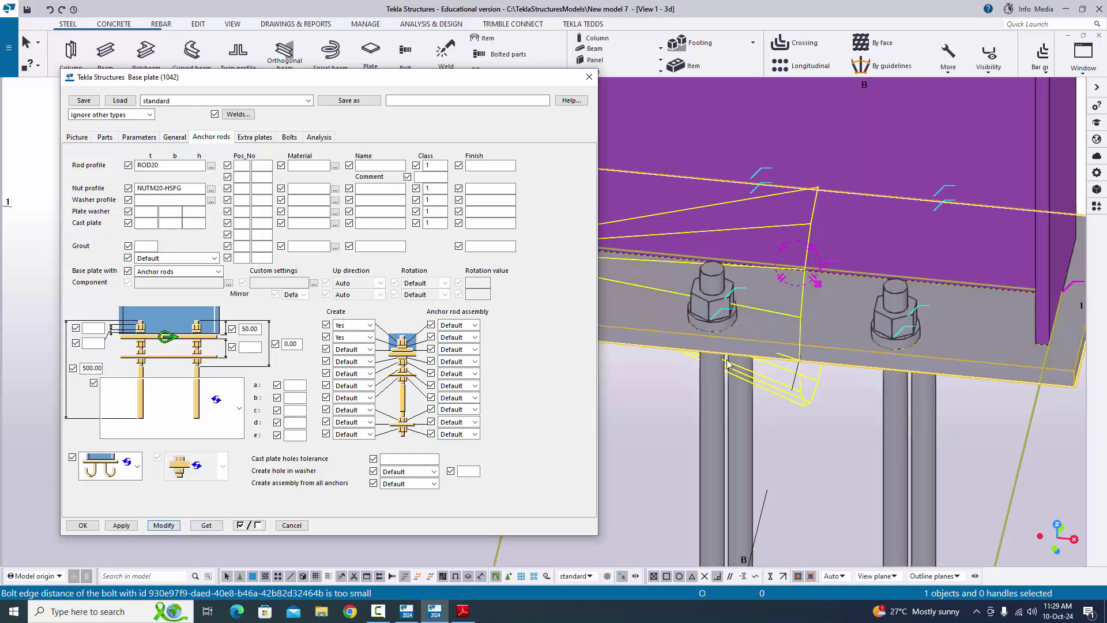
{"action": "scroll", "coordinate": [659, 326], "scroll_direction": "down", "scroll_amount": 2}
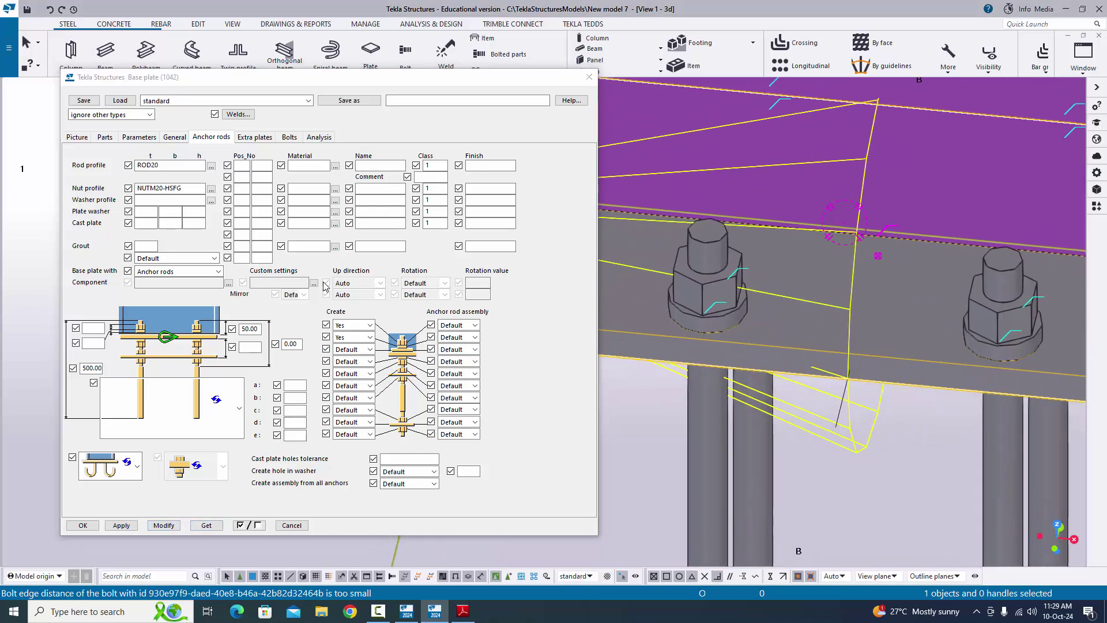
Open the catalog for the anchor rod washer profile, filter it by washer*, and restore the full profile list
{"action": "left_click", "coordinate": [211, 200]}
{"action": "left_click", "coordinate": [127, 114]}
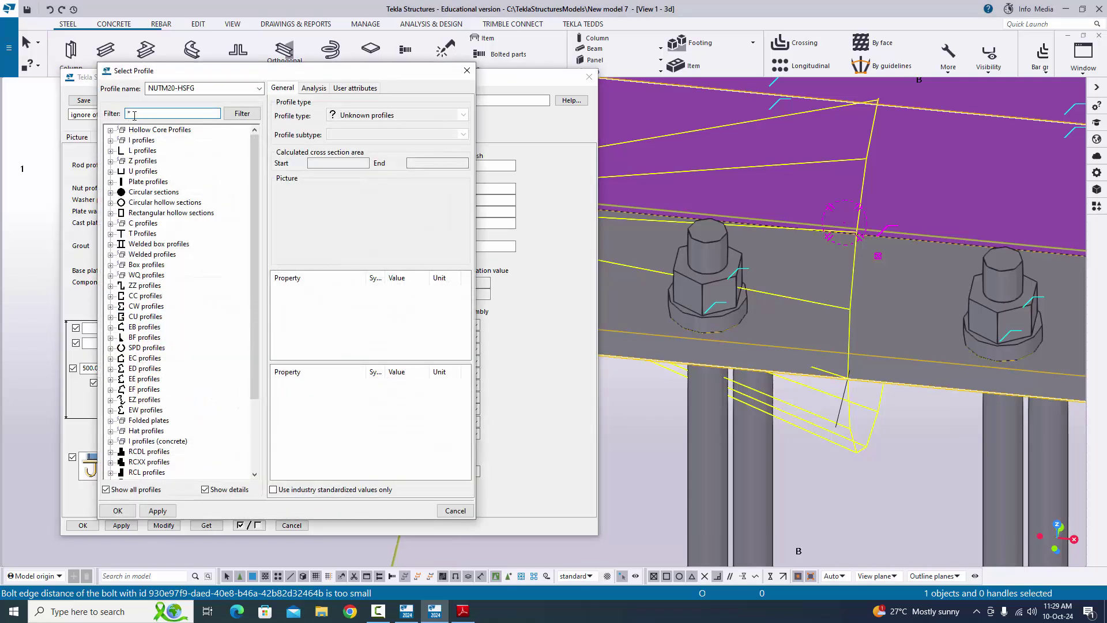
{"action": "type", "text": "washer"}
{"action": "left_click", "coordinate": [242, 114]}
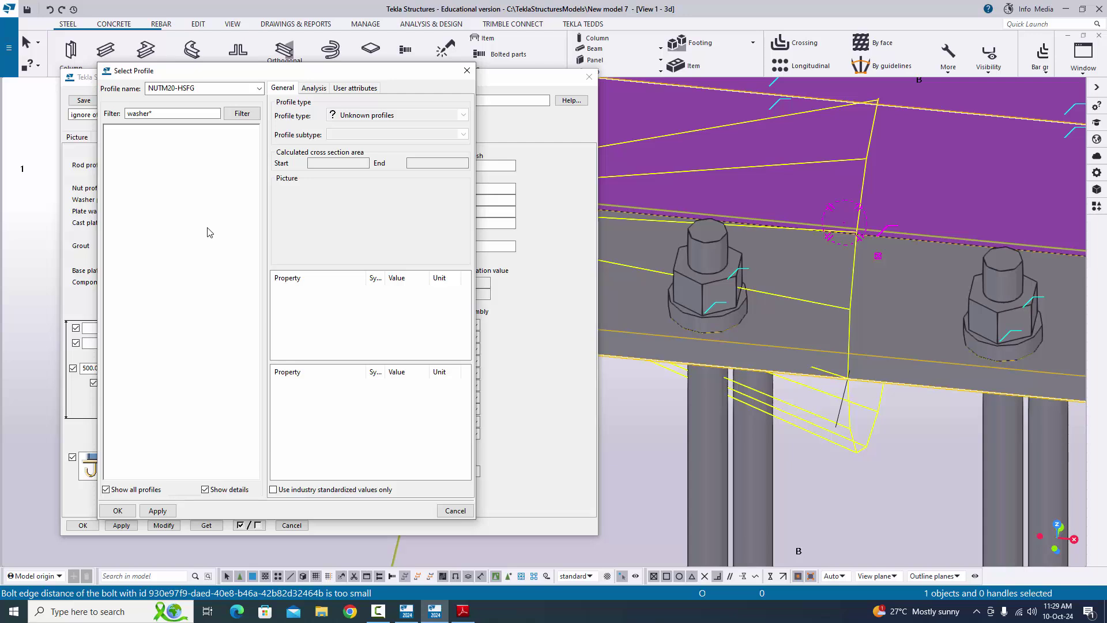
{"action": "left_click", "coordinate": [154, 114]}
{"action": "left_click", "coordinate": [241, 114]}
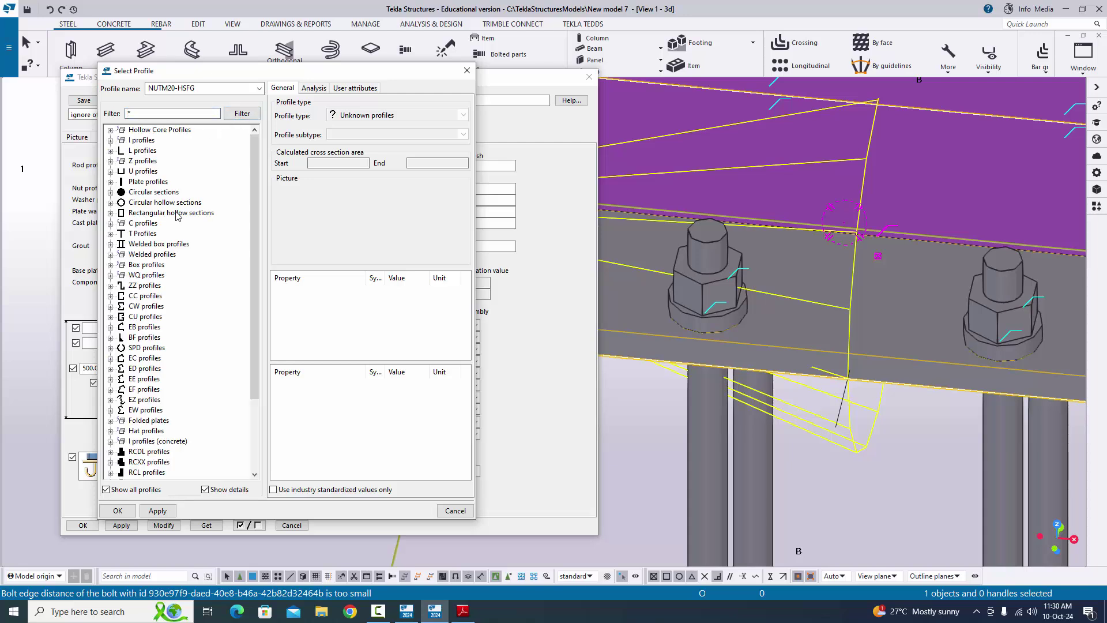
Set the washer profile to a CHS circular hollow section, 40 mm in diameter and 8 mm thick, and update the model
{"action": "left_click", "coordinate": [110, 204]}
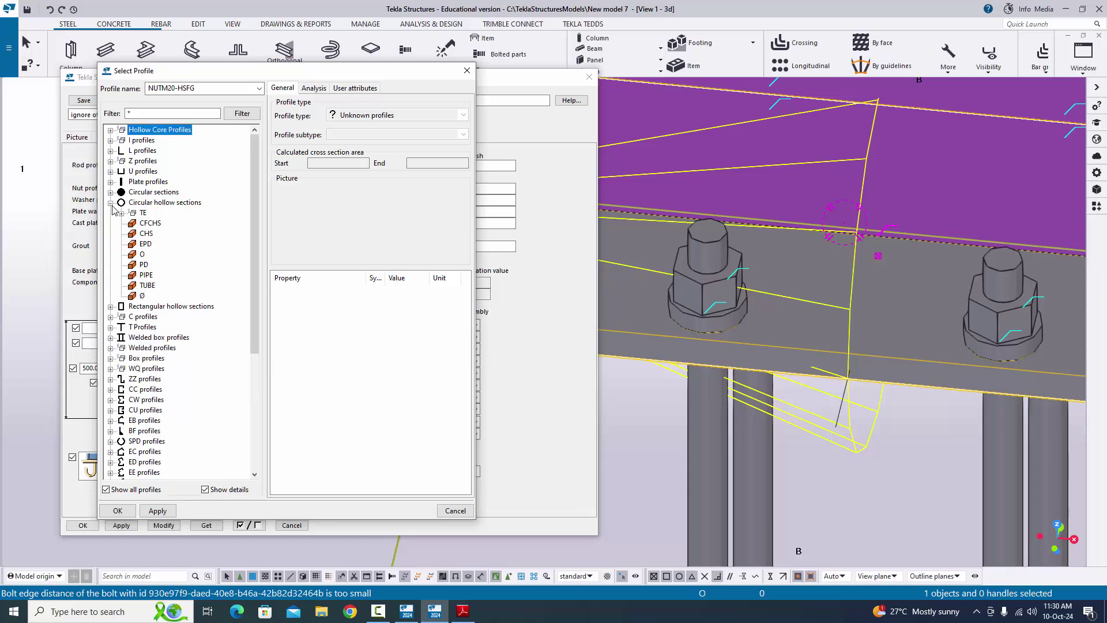
{"action": "left_click", "coordinate": [146, 234]}
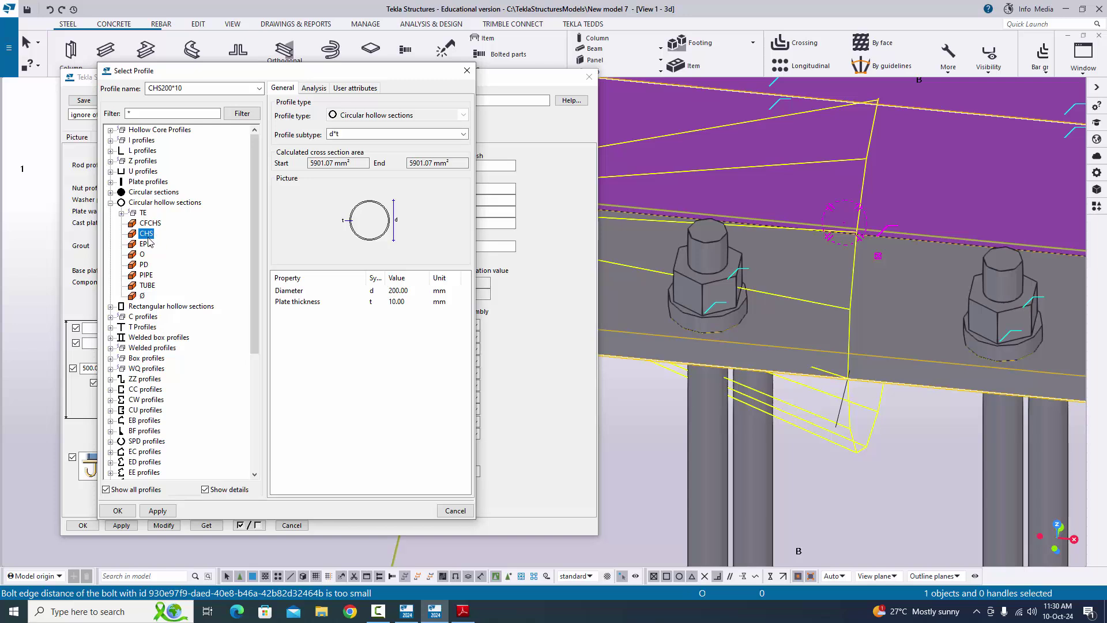
{"action": "double_click", "coordinate": [401, 291]}
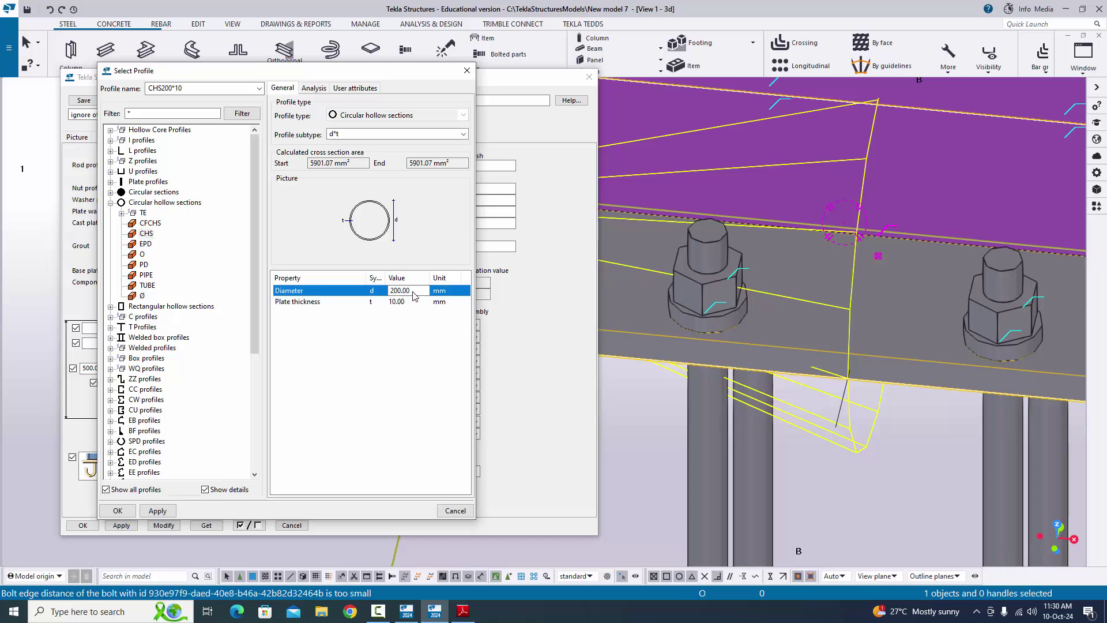
{"action": "left_click_drag", "start_coordinate": [416, 291], "coordinate": [359, 298]}
{"action": "type", "text": "40"}
{"action": "left_click", "coordinate": [402, 304]}
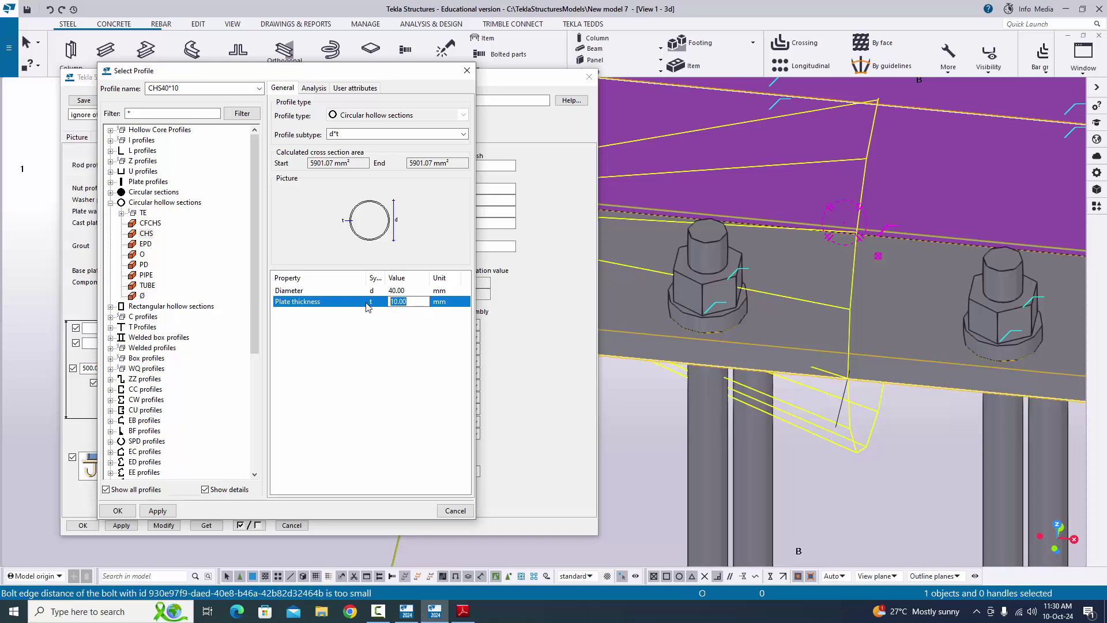
{"action": "type", "text": "8"}
{"action": "left_click", "coordinate": [117, 511]}
{"action": "left_click", "coordinate": [164, 526]}
{"action": "scroll", "coordinate": [714, 320], "scroll_direction": "up", "scroll_amount": 3}
{"action": "scroll", "coordinate": [715, 317], "scroll_direction": "up", "scroll_amount": 3}
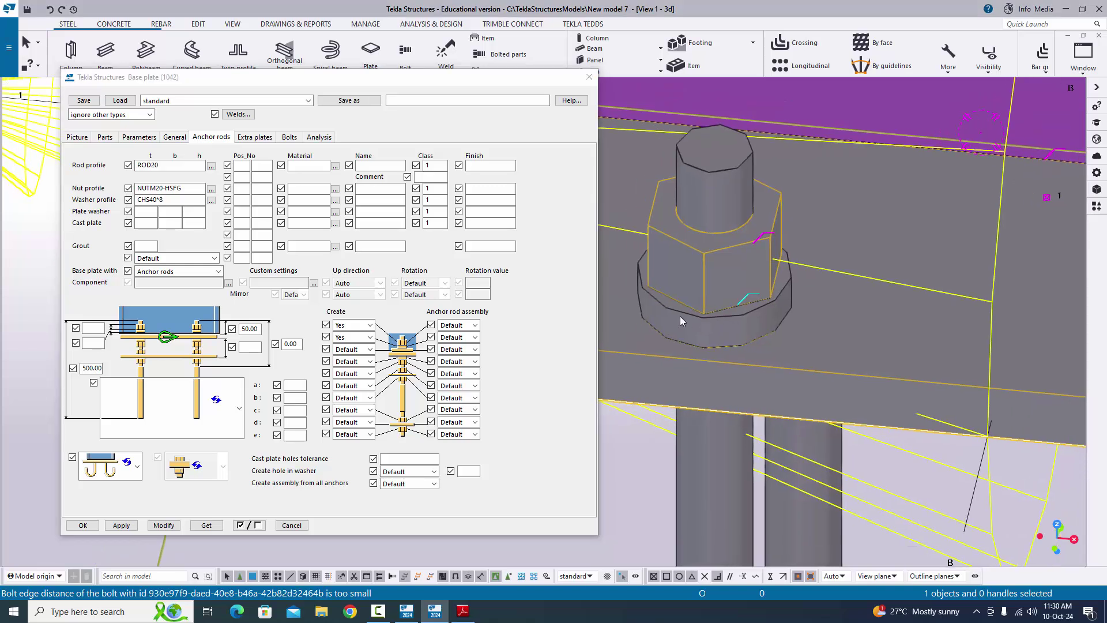
Set the lower of the two small dimensions beside the rod top in the anchor rod diagram to 3 mm and update the model
{"action": "scroll", "coordinate": [689, 327], "scroll_direction": "up", "scroll_amount": 2}
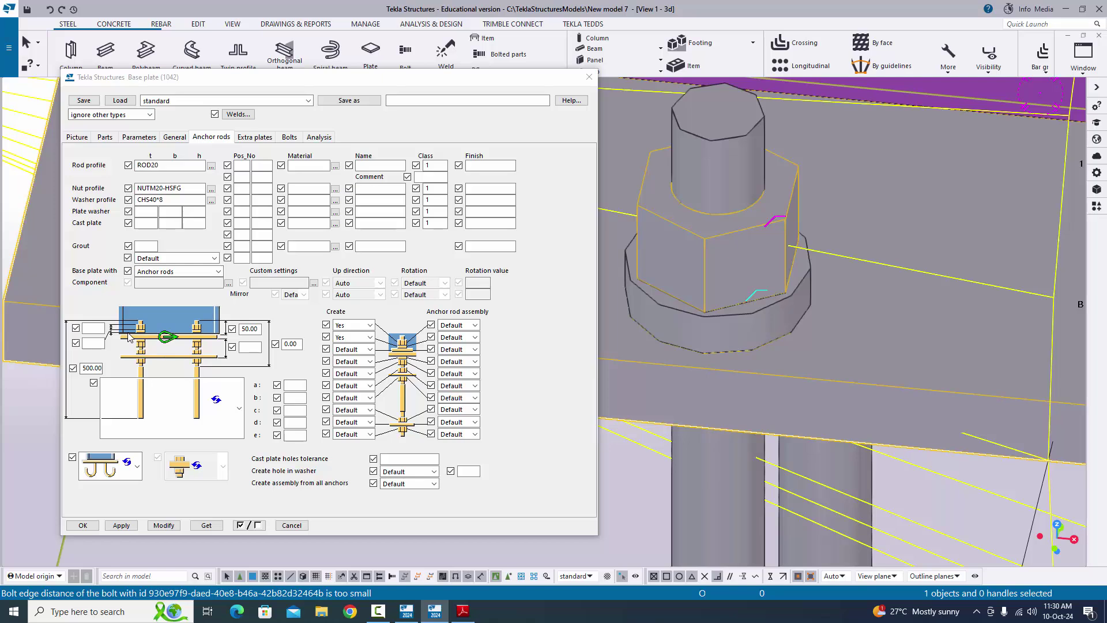
{"action": "left_click", "coordinate": [99, 346]}
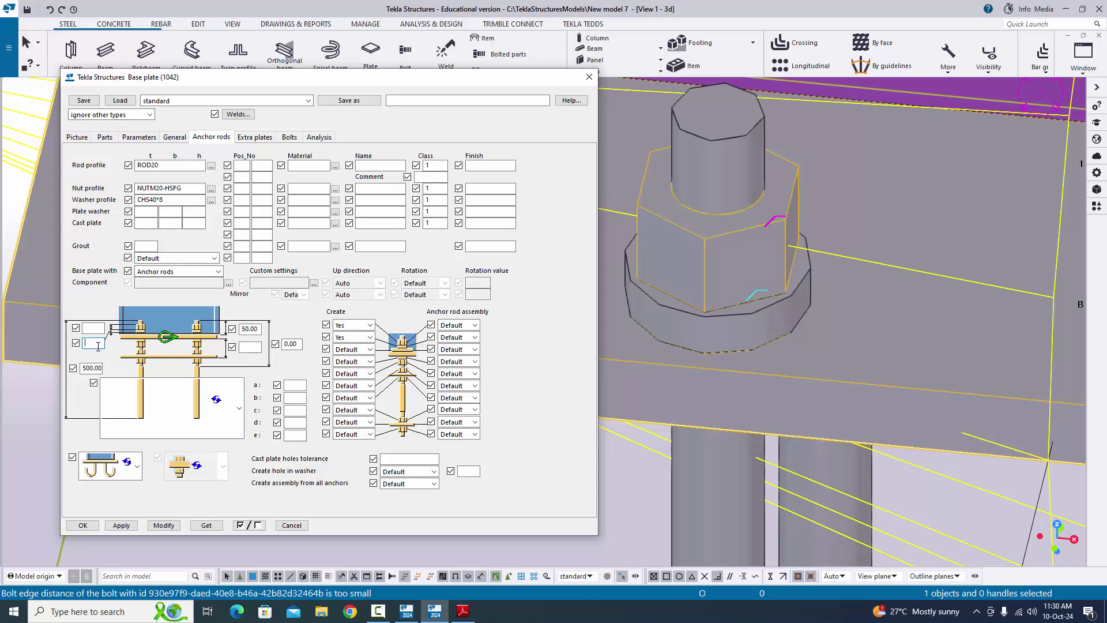
{"action": "left_click", "coordinate": [160, 526]}
{"action": "scroll", "coordinate": [735, 340], "scroll_direction": "down", "scroll_amount": 5}
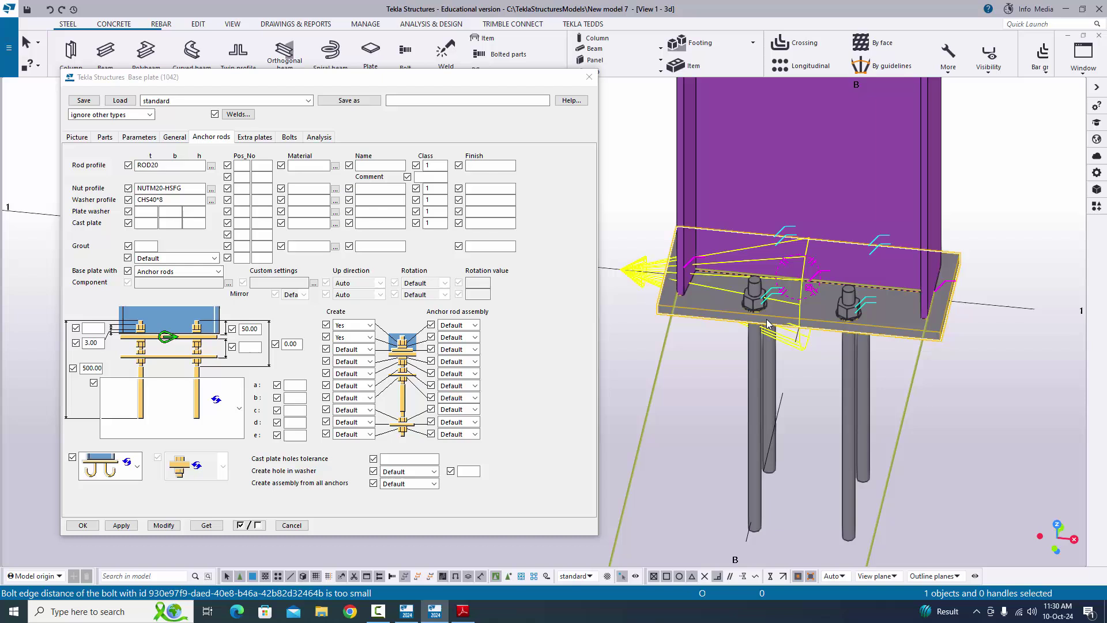
Change the anchor rod shape from straight to the L-hook with dimensions a and b, and update the model
{"action": "middle_click_drag", "start_coordinate": [767, 325], "coordinate": [745, 205]}
{"action": "scroll", "coordinate": [763, 432], "scroll_direction": "up", "scroll_amount": 2}
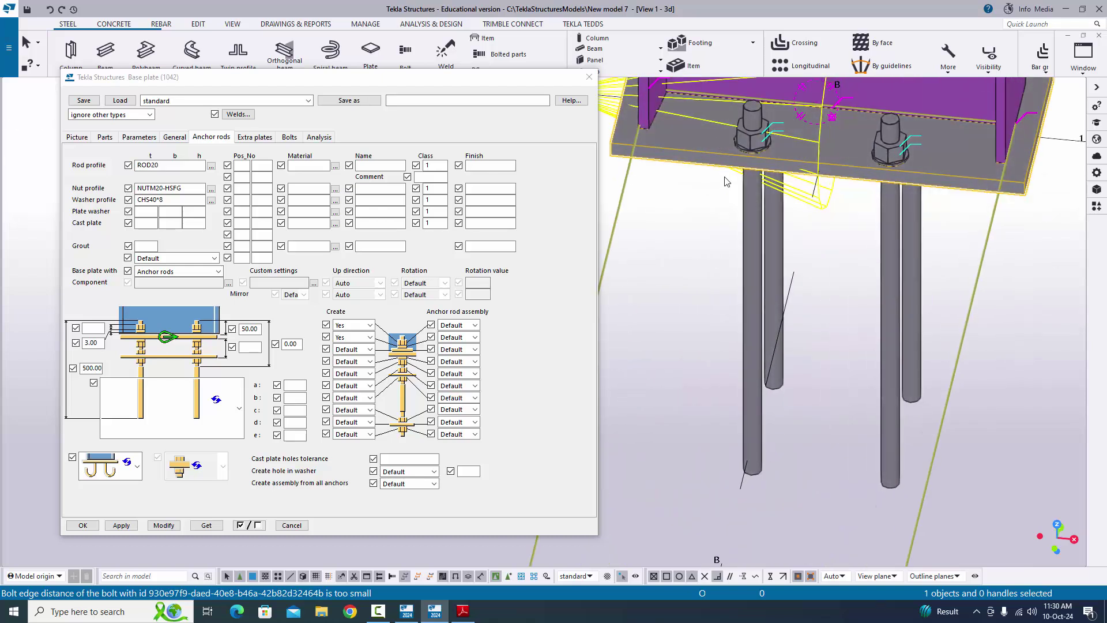
{"action": "scroll", "coordinate": [722, 162], "scroll_direction": "down", "scroll_amount": 2}
{"action": "scroll", "coordinate": [776, 199], "scroll_direction": "up", "scroll_amount": 3}
{"action": "middle_click_drag", "start_coordinate": [802, 428], "coordinate": [822, 383]}
{"action": "left_click", "coordinate": [240, 430]}
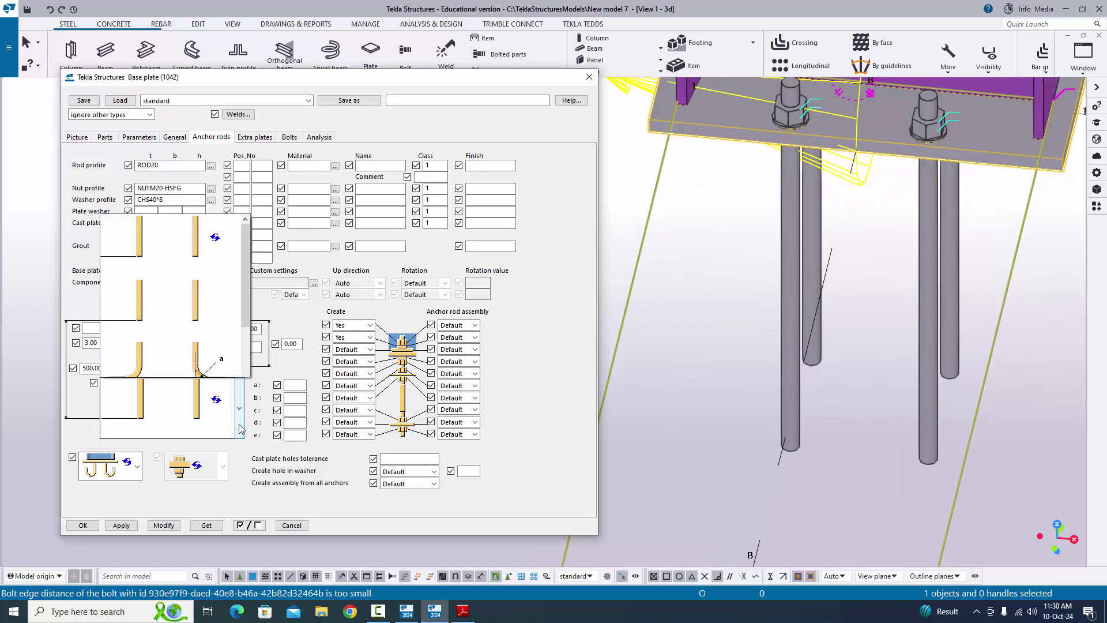
{"action": "scroll", "coordinate": [192, 301], "scroll_direction": "down", "scroll_amount": 3}
{"action": "scroll", "coordinate": [191, 303], "scroll_direction": "up", "scroll_amount": 2}
{"action": "scroll", "coordinate": [190, 290], "scroll_direction": "down", "scroll_amount": 2}
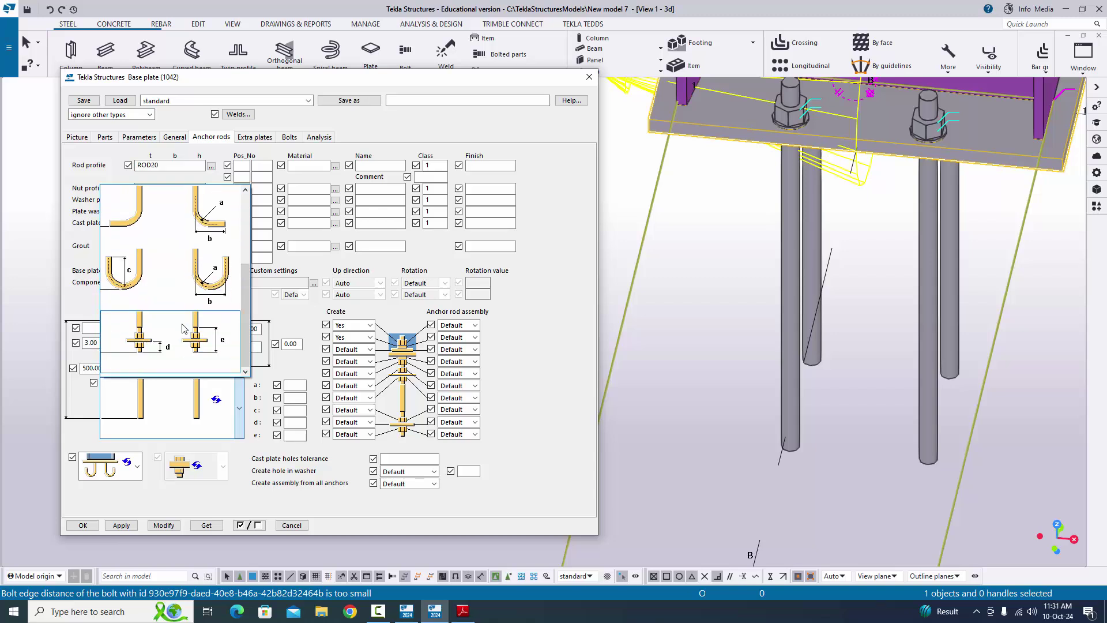
{"action": "left_click", "coordinate": [155, 227]}
{"action": "left_click", "coordinate": [164, 524]}
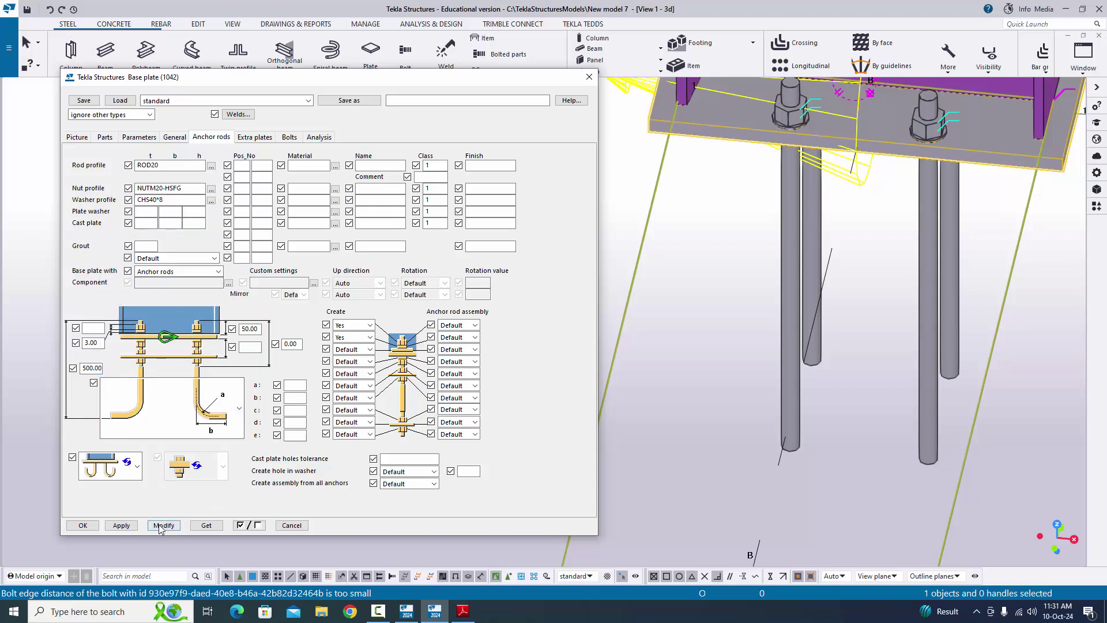
{"action": "middle_click_drag", "start_coordinate": [767, 321], "coordinate": [780, 376]}
{"action": "scroll", "coordinate": [815, 347], "scroll_direction": "up", "scroll_amount": 2}
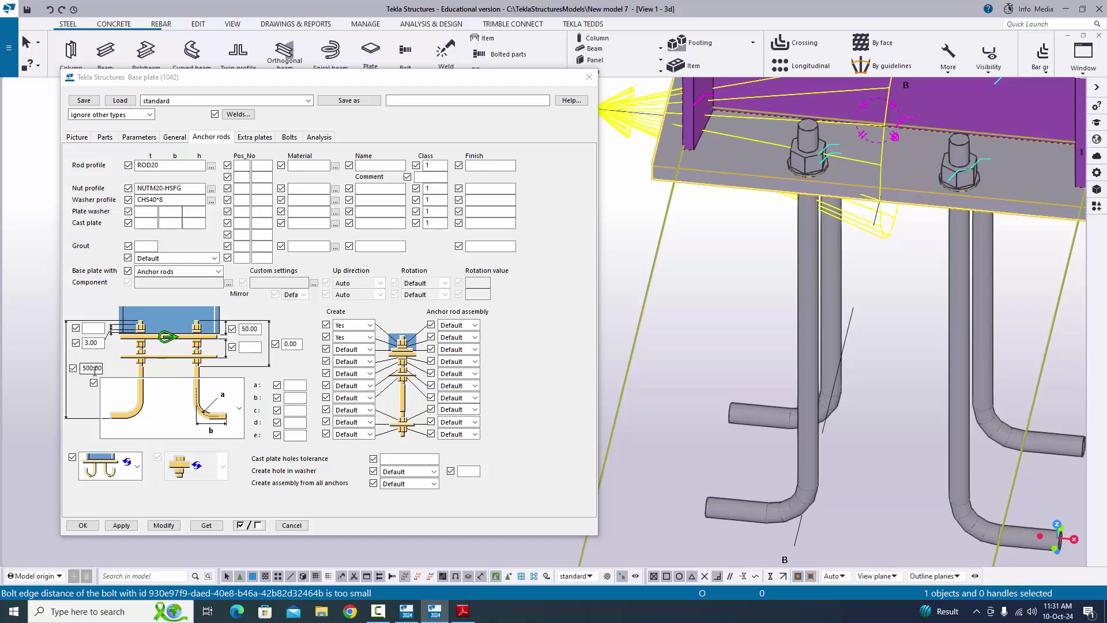
Check the hooked anchor rods against the reference drawing, and review the rod length and hook dimension settings and the rods in the model
{"action": "left_click", "coordinate": [463, 611]}
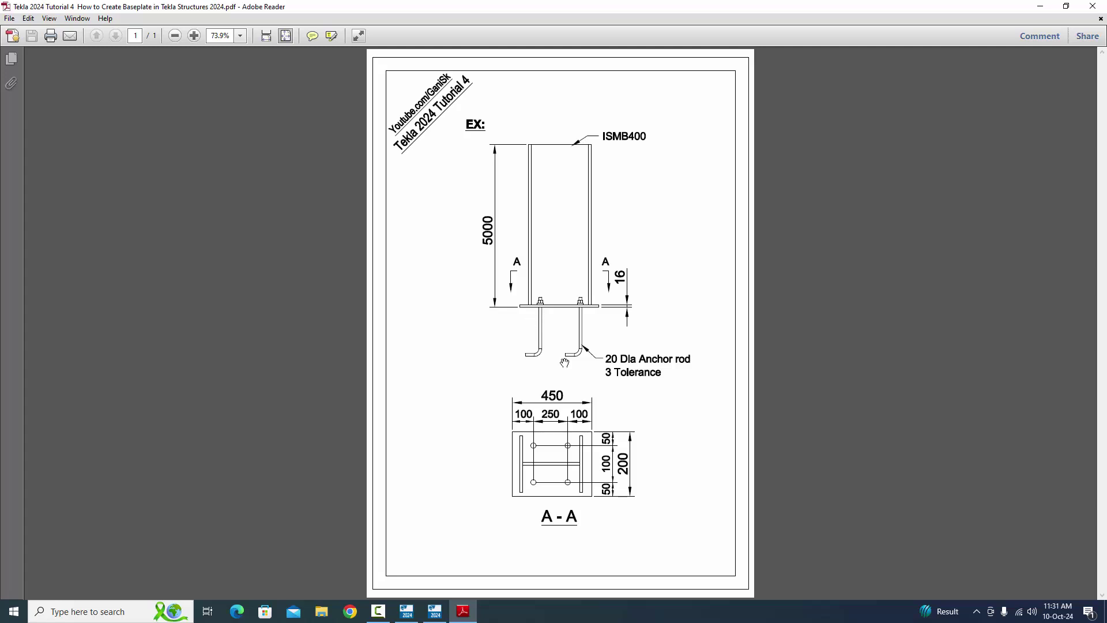
{"action": "left_click", "coordinate": [435, 610]}
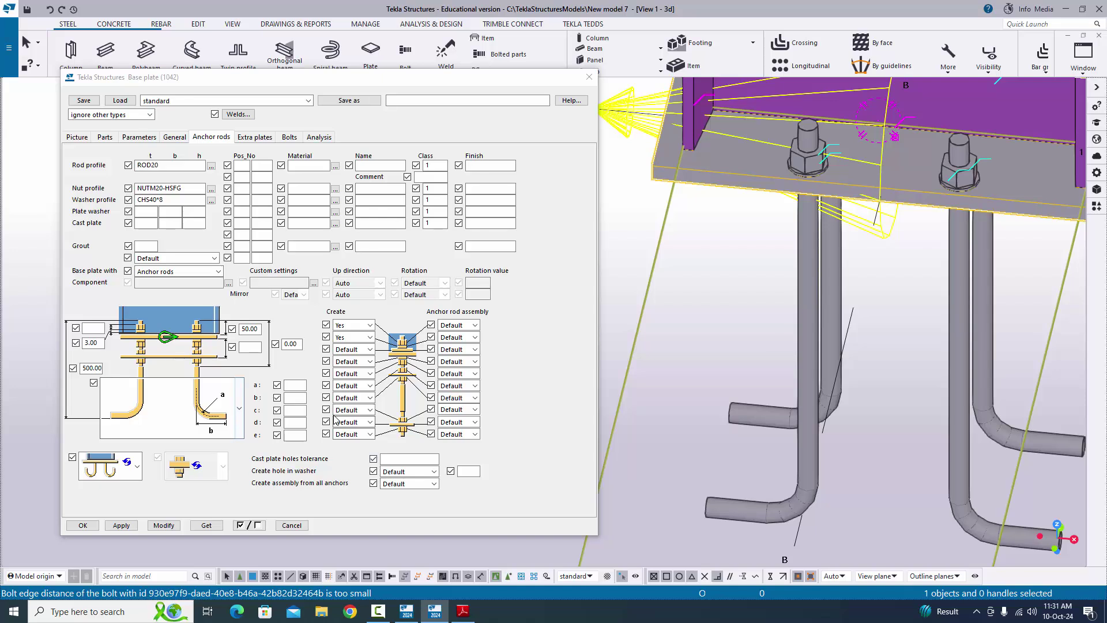
{"action": "double_click", "coordinate": [85, 368]}
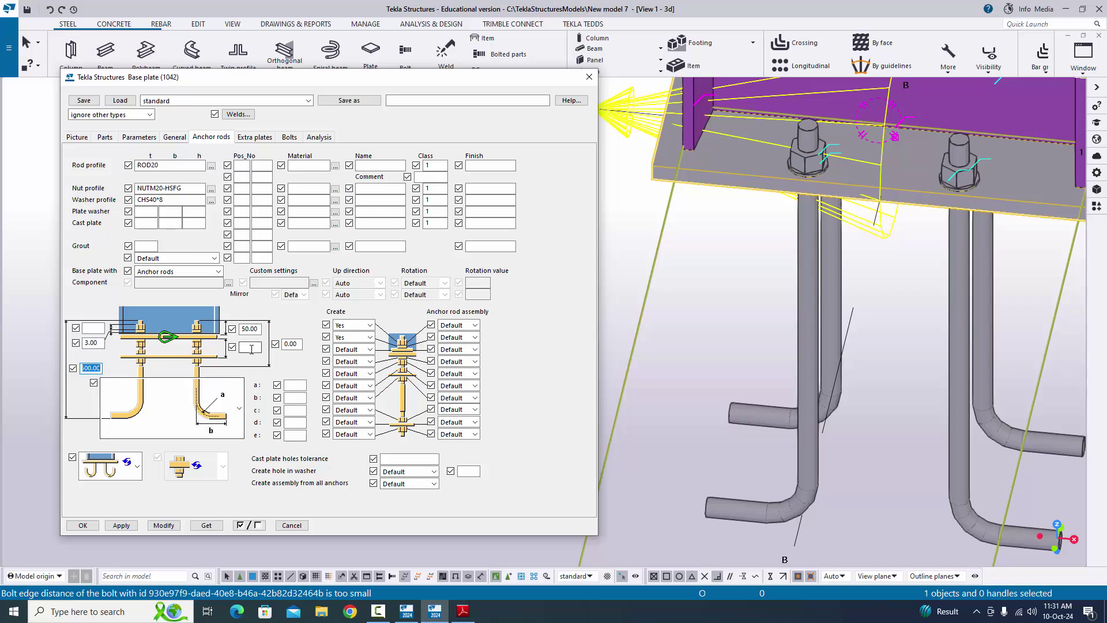
{"action": "left_click", "coordinate": [292, 385]}
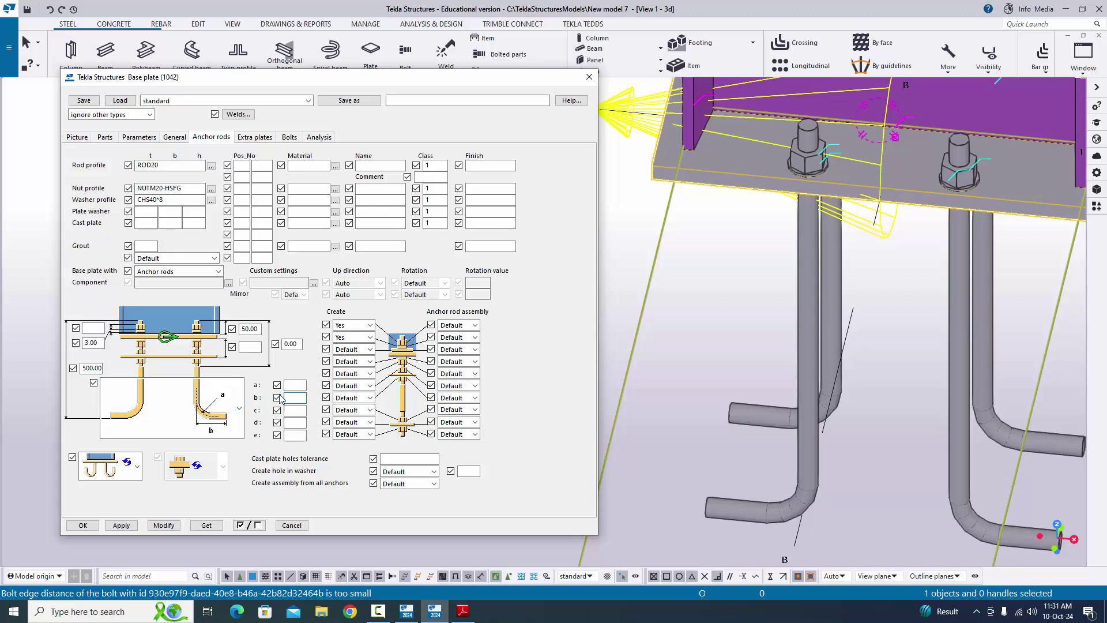
{"action": "scroll", "coordinate": [826, 273], "scroll_direction": "down", "scroll_amount": 3}
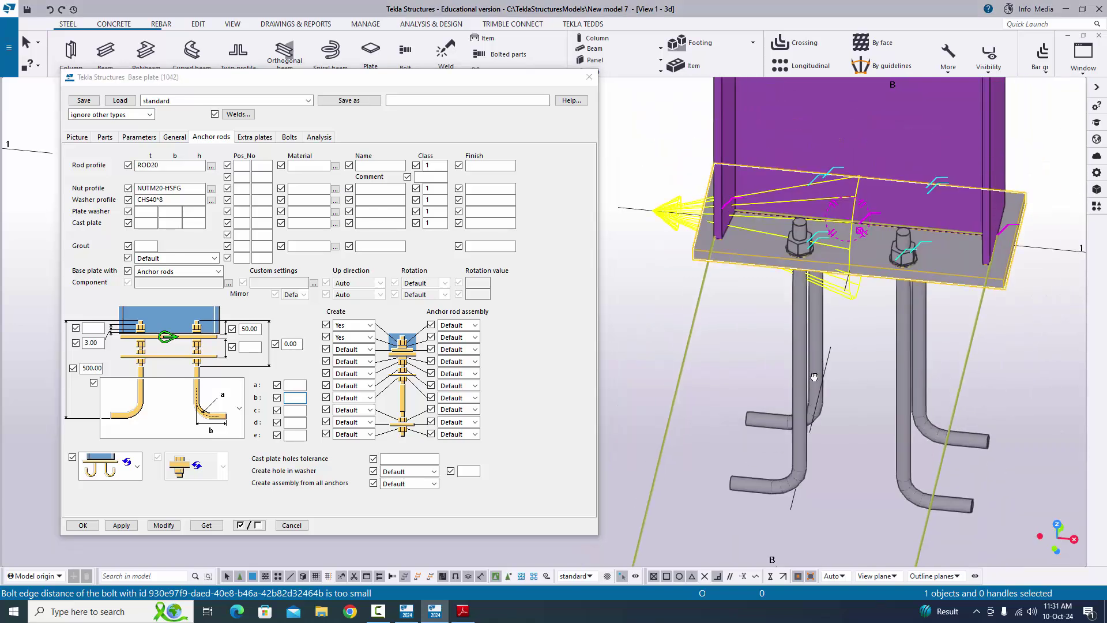
{"action": "scroll", "coordinate": [779, 292], "scroll_direction": "up", "scroll_amount": 3}
{"action": "scroll", "coordinate": [779, 292], "scroll_direction": "up", "scroll_amount": 2}
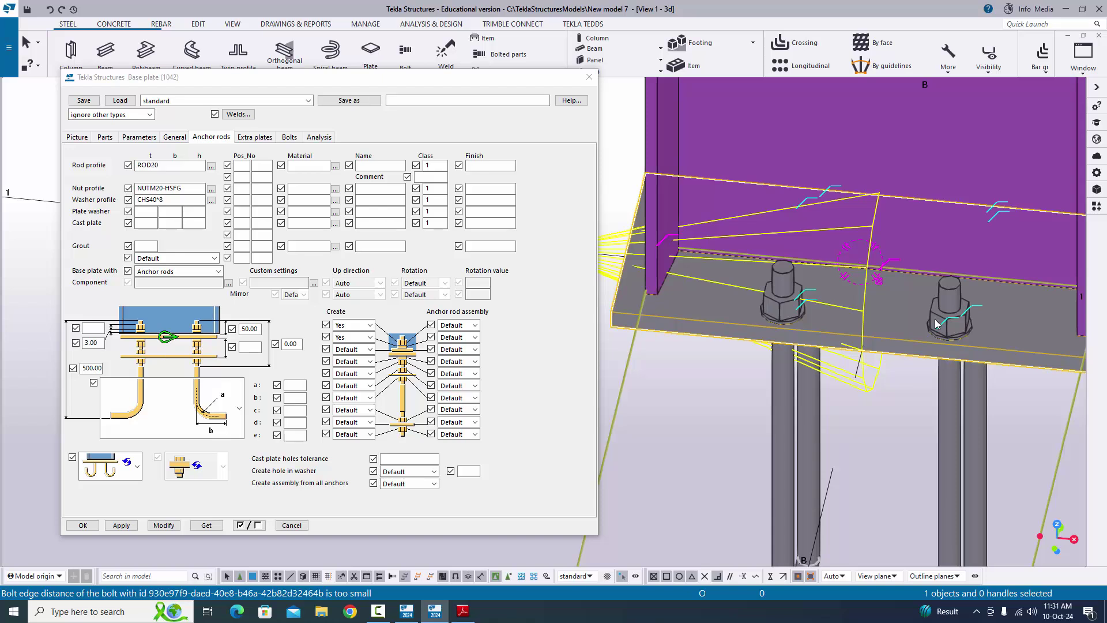
{"action": "middle_click_drag", "start_coordinate": [936, 317], "coordinate": [704, 314]}
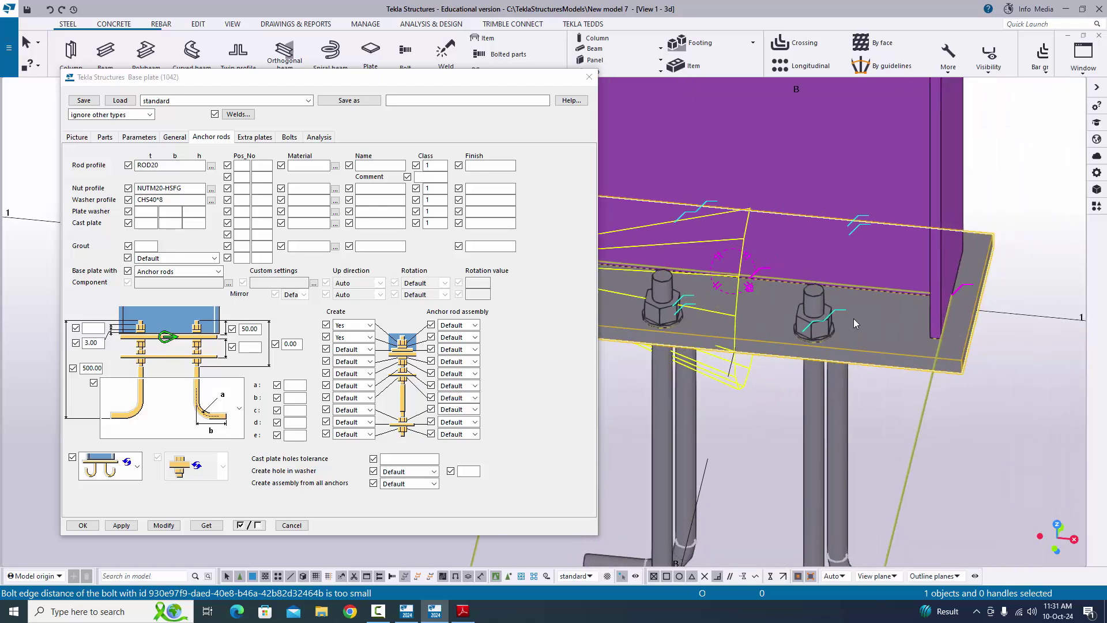
{"action": "scroll", "coordinate": [853, 318], "scroll_direction": "down", "scroll_amount": 3}
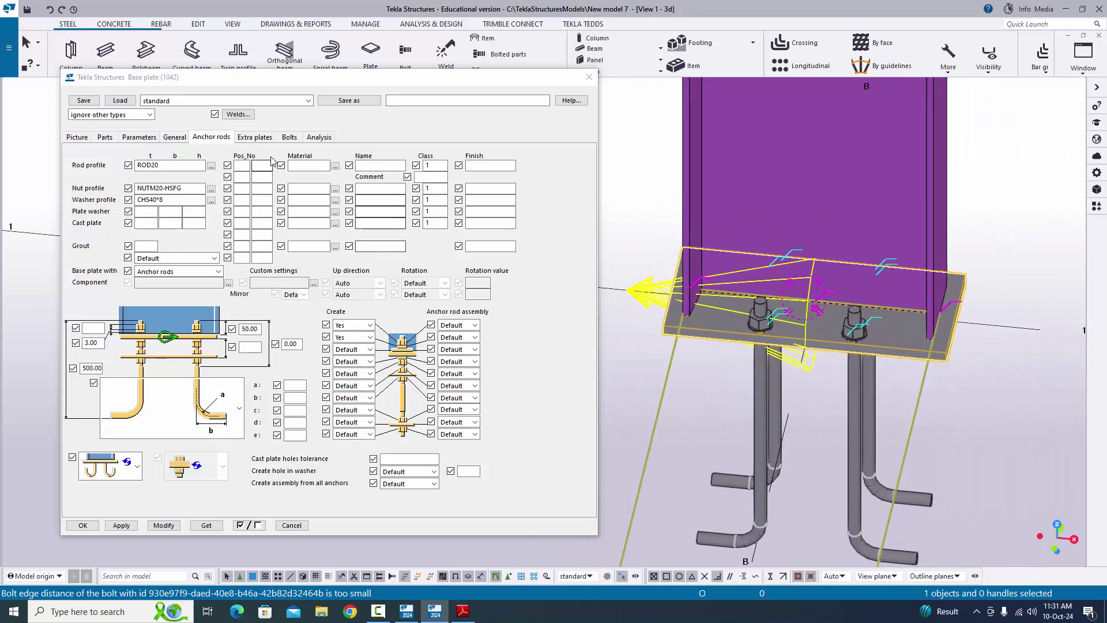
Set the baseplate's bolt size to 20 and leave the bolt standard at Default
{"action": "left_click", "coordinate": [289, 138]}
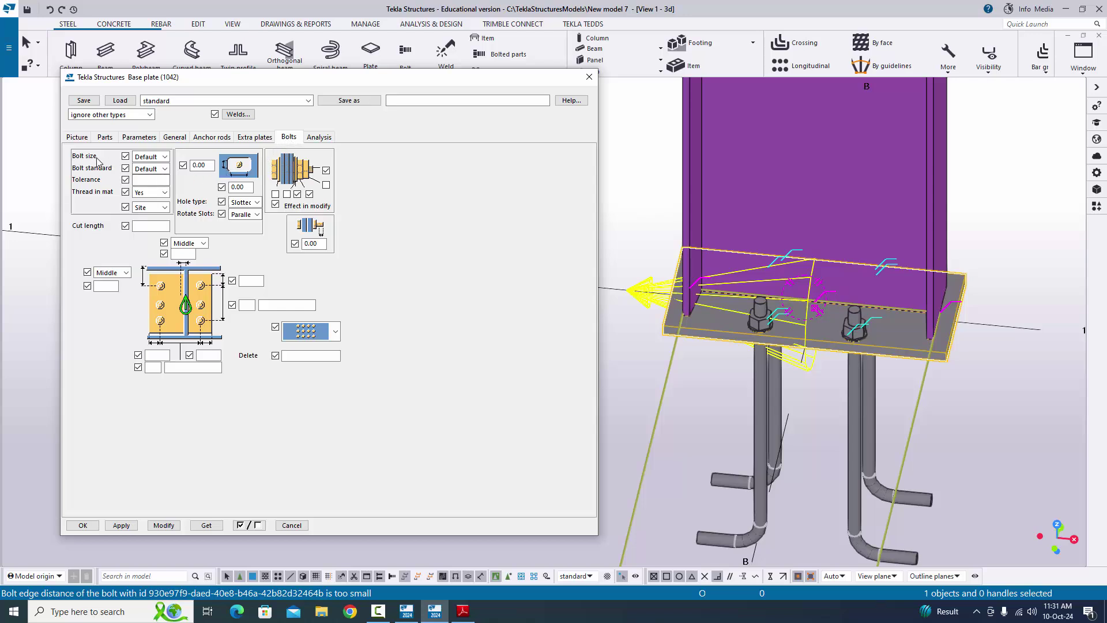
{"action": "left_click", "coordinate": [162, 156]}
{"action": "left_click", "coordinate": [151, 203]}
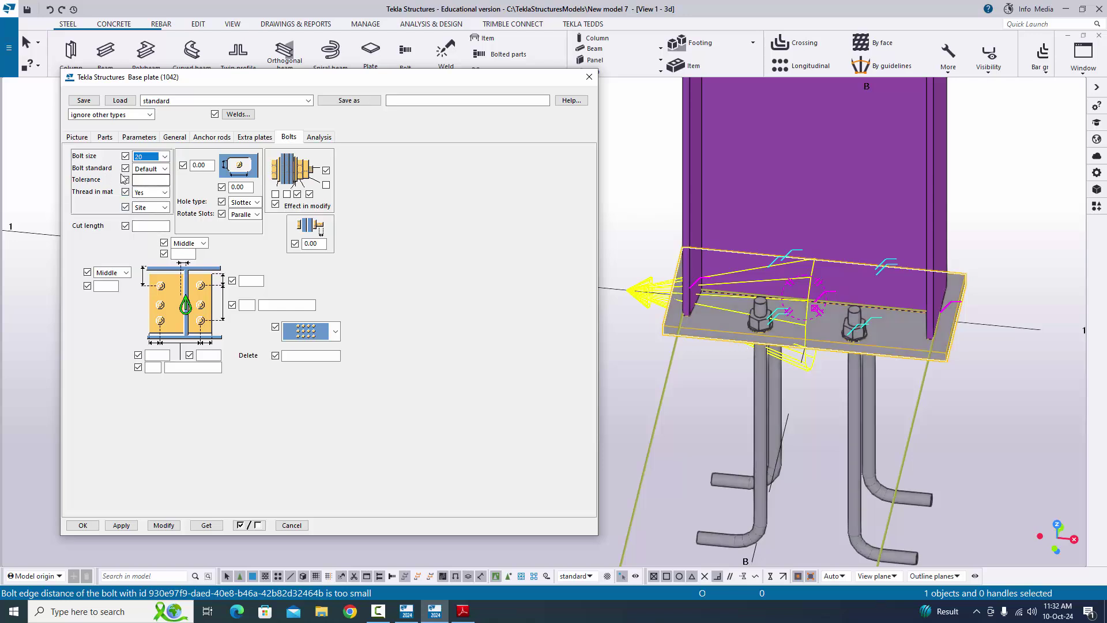
{"action": "left_click", "coordinate": [151, 169]}
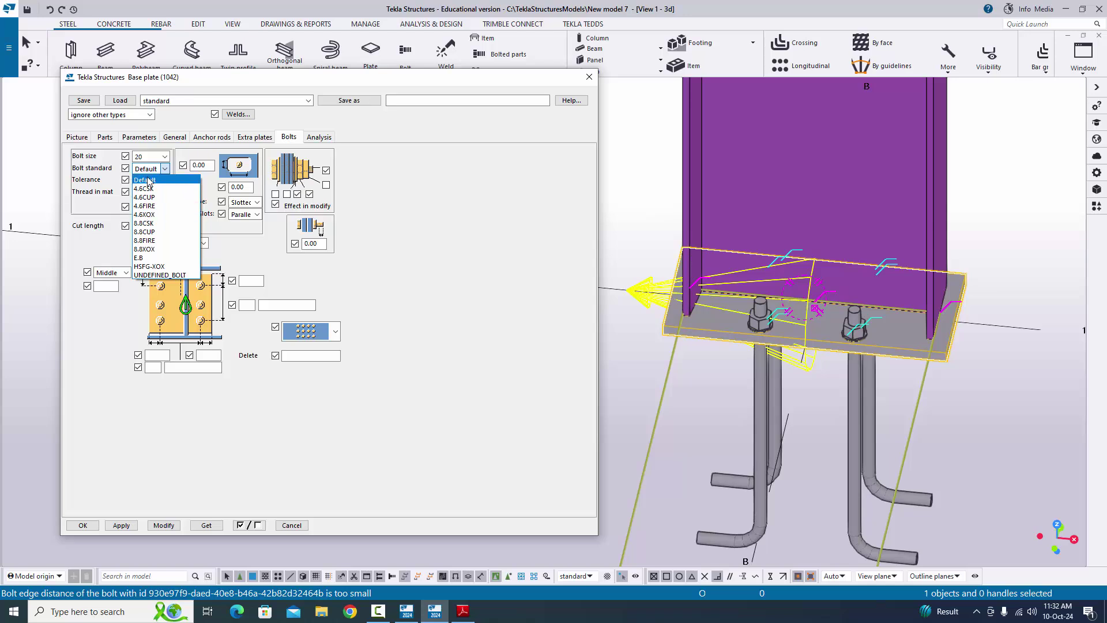
{"action": "left_click", "coordinate": [145, 188]}
{"action": "left_click", "coordinate": [165, 168]}
{"action": "left_click", "coordinate": [145, 180]}
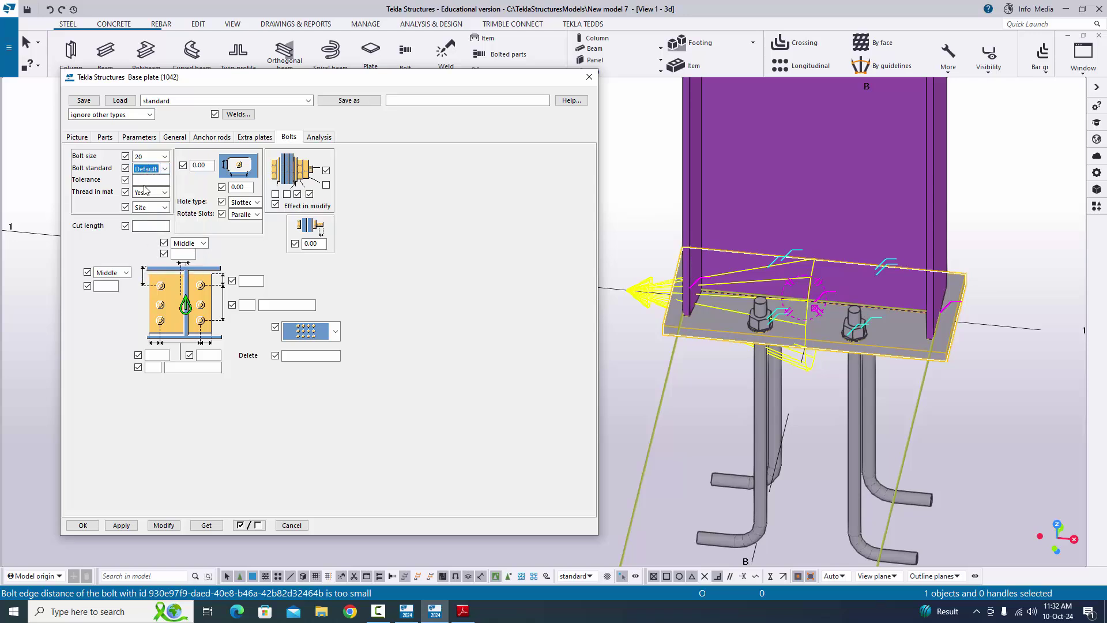
Check the tolerance in the reference drawing and set the bolt tolerance to 3 mm
{"action": "left_click", "coordinate": [464, 612]}
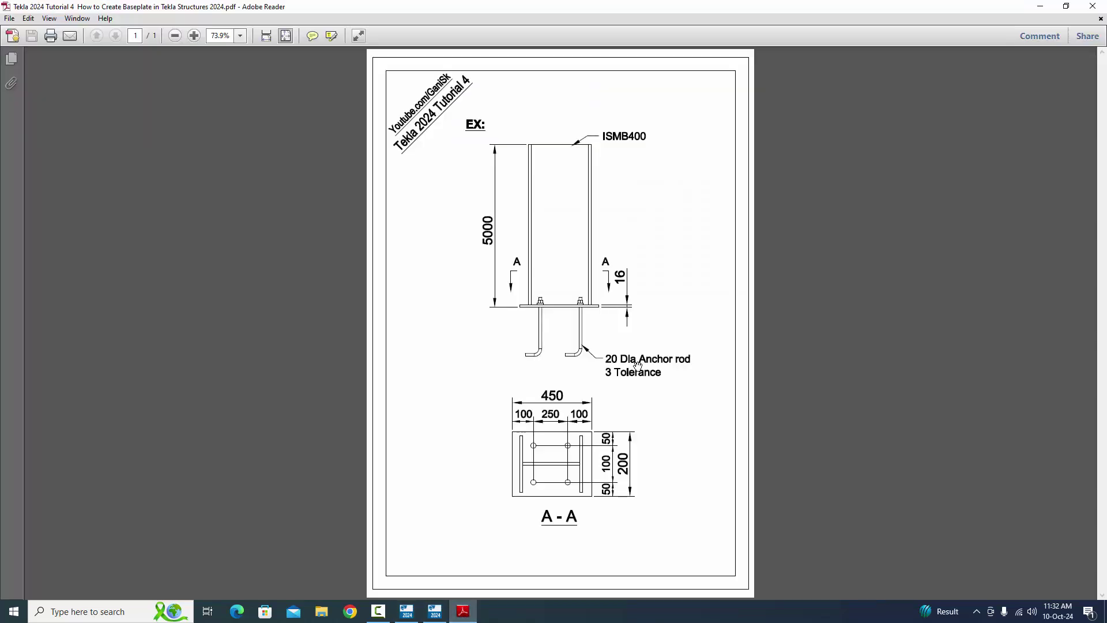
{"action": "left_click", "coordinate": [434, 611]}
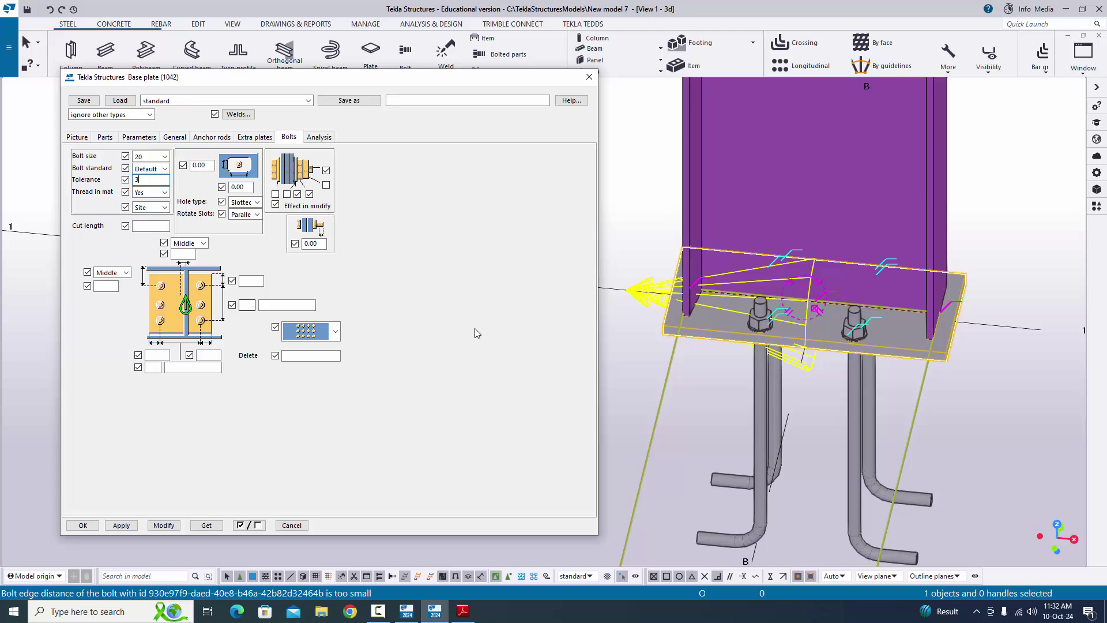
{"action": "scroll", "coordinate": [780, 359], "scroll_direction": "down", "scroll_amount": 3}
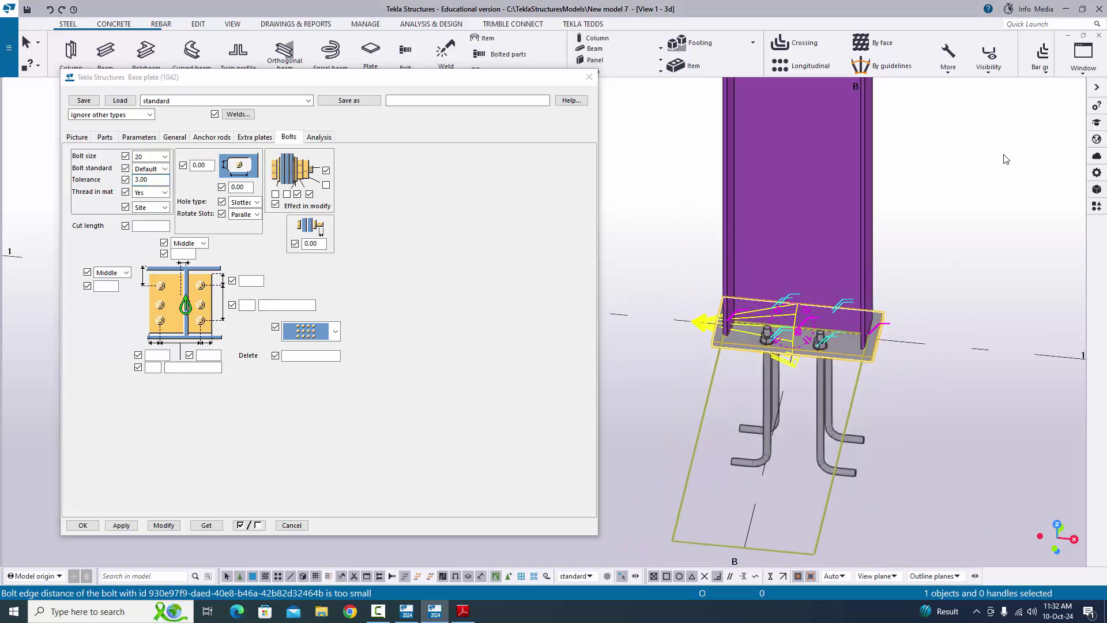
Switch to the PLAN @+0 view and frame the baseplate
{"action": "left_click", "coordinate": [1081, 79]}
{"action": "left_click", "coordinate": [1038, 171]}
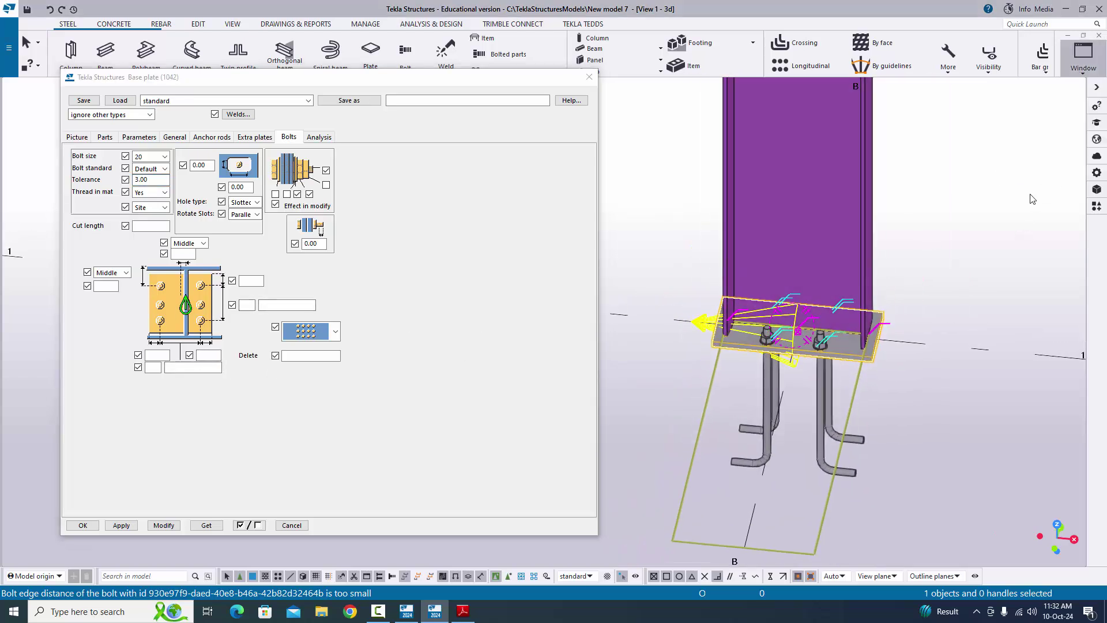
{"action": "scroll", "coordinate": [694, 371], "scroll_direction": "up", "scroll_amount": 5}
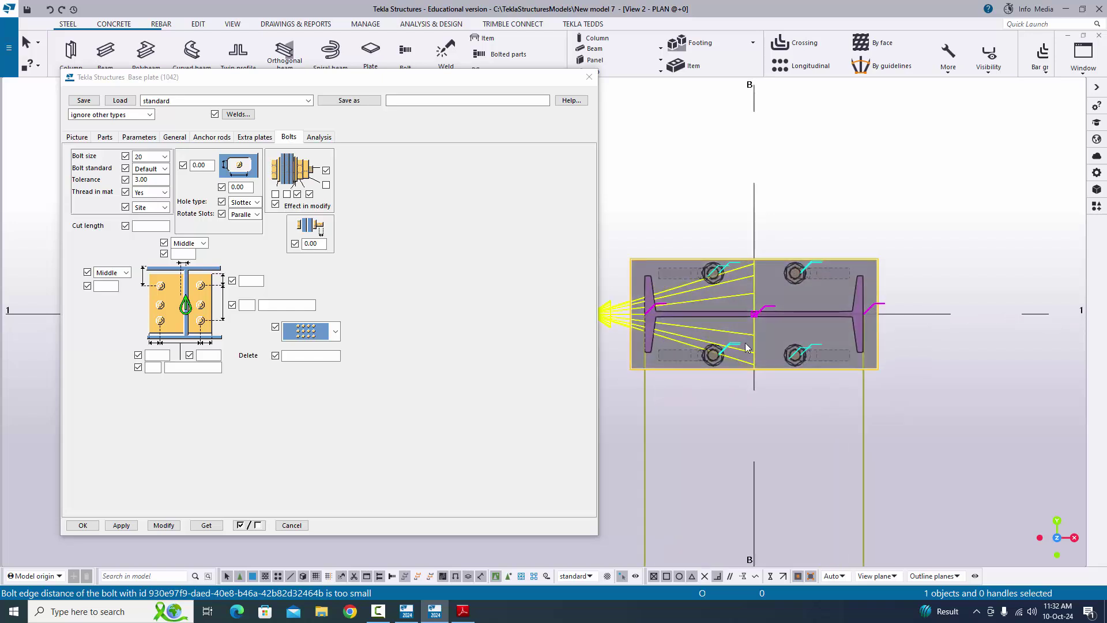
{"action": "scroll", "coordinate": [772, 339], "scroll_direction": "down", "scroll_amount": 1}
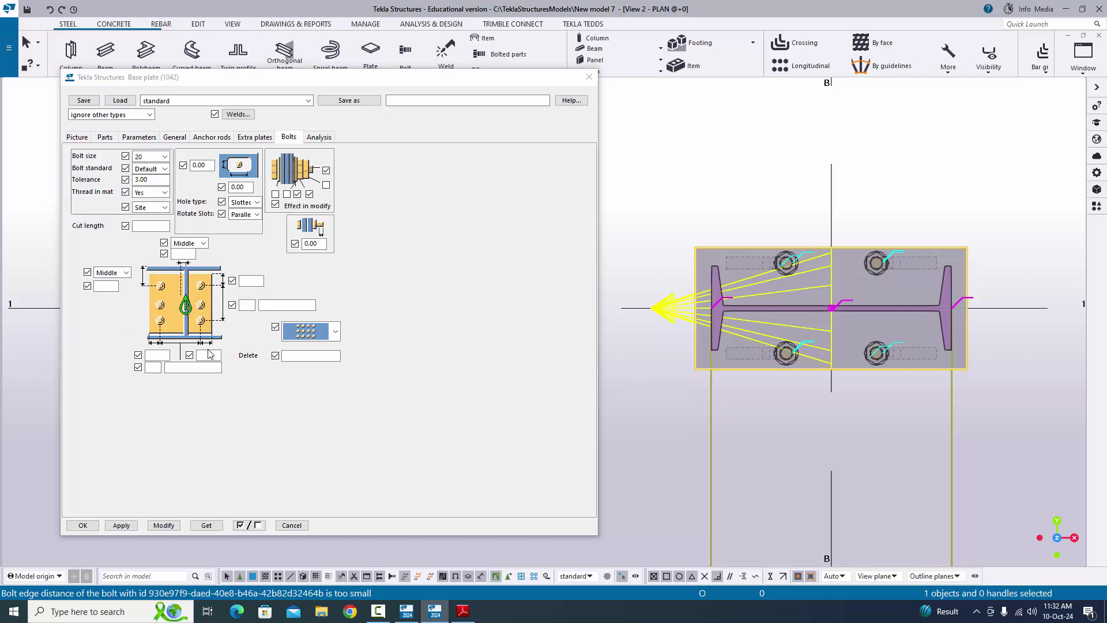
Check the bolt layout in section A-A of the reference drawing and set both horizontal bolt edge distances to 50 mm
{"action": "left_click", "coordinate": [243, 282]}
{"action": "left_click", "coordinate": [261, 306]}
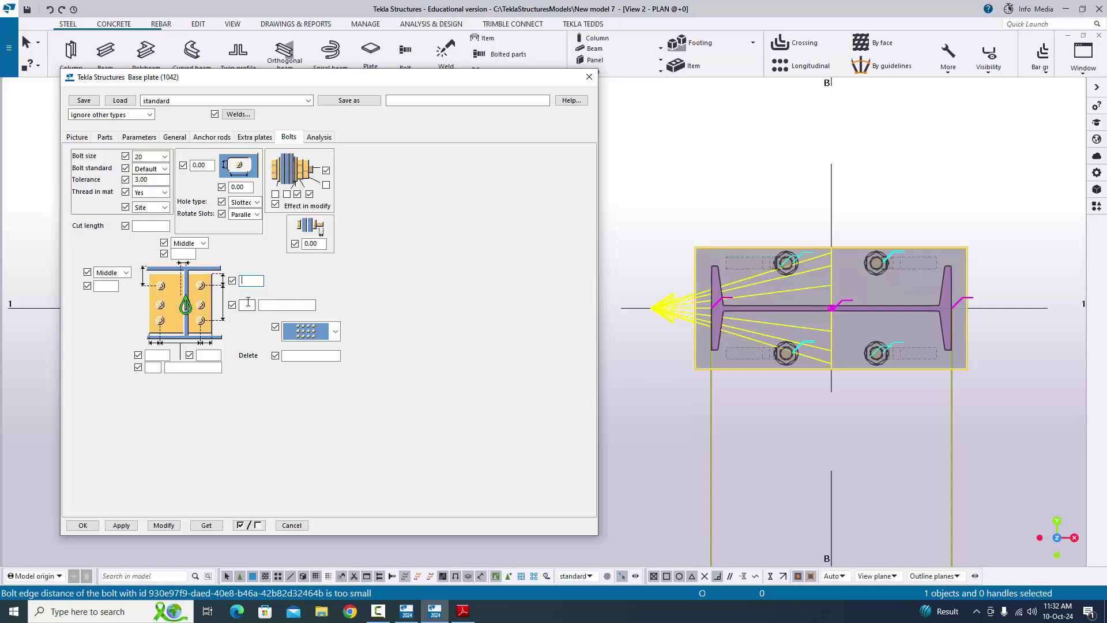
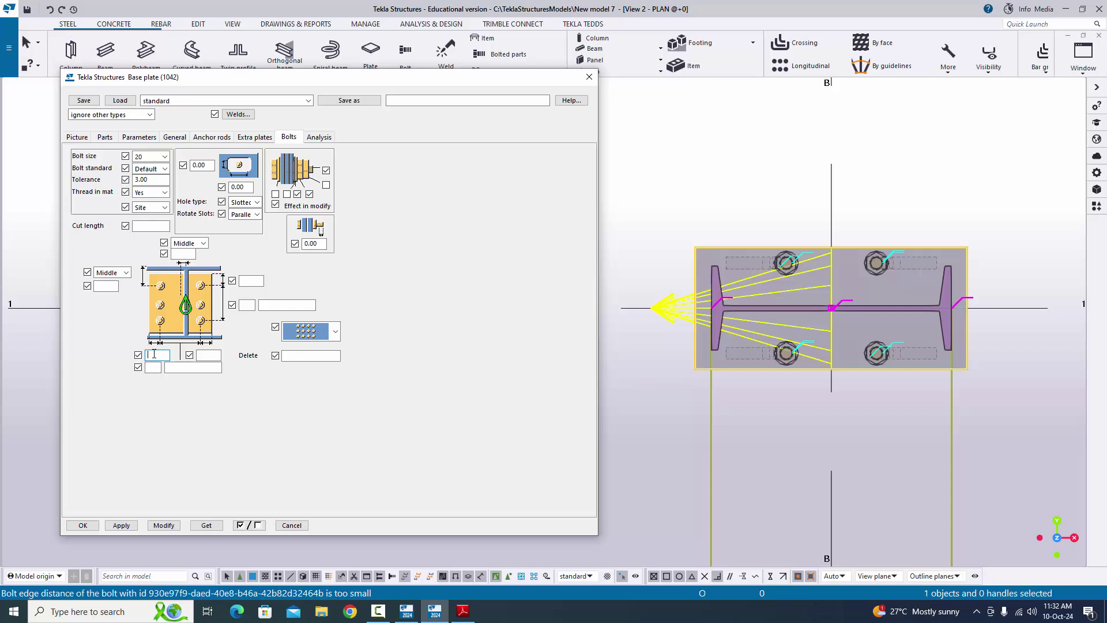
{"action": "left_click", "coordinate": [463, 611]}
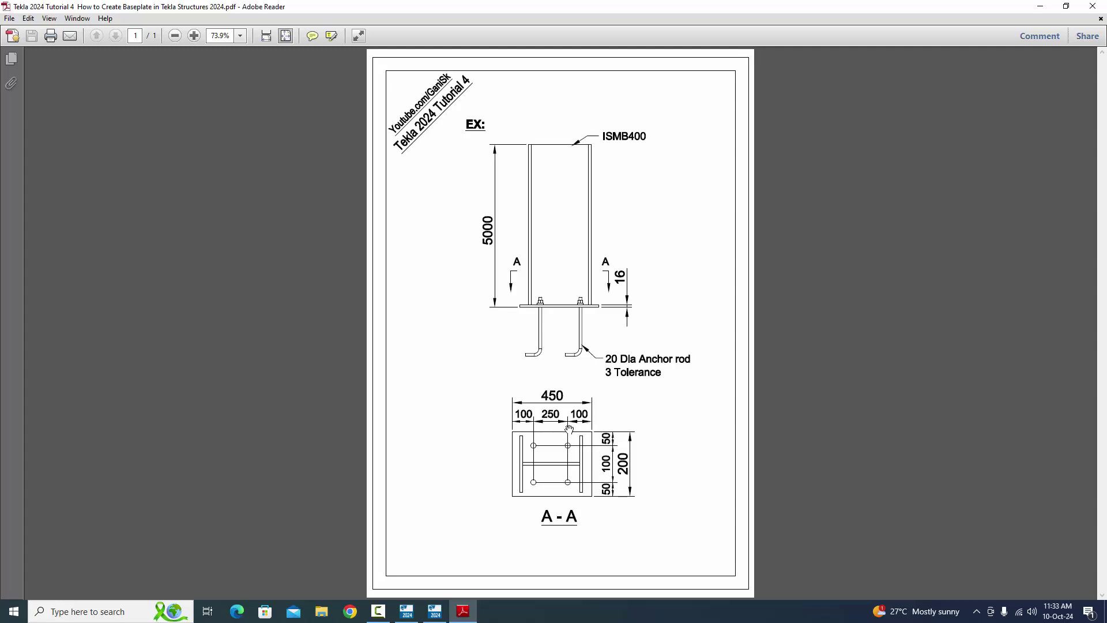
{"action": "left_click", "coordinate": [435, 611]}
{"action": "left_click", "coordinate": [162, 355]}
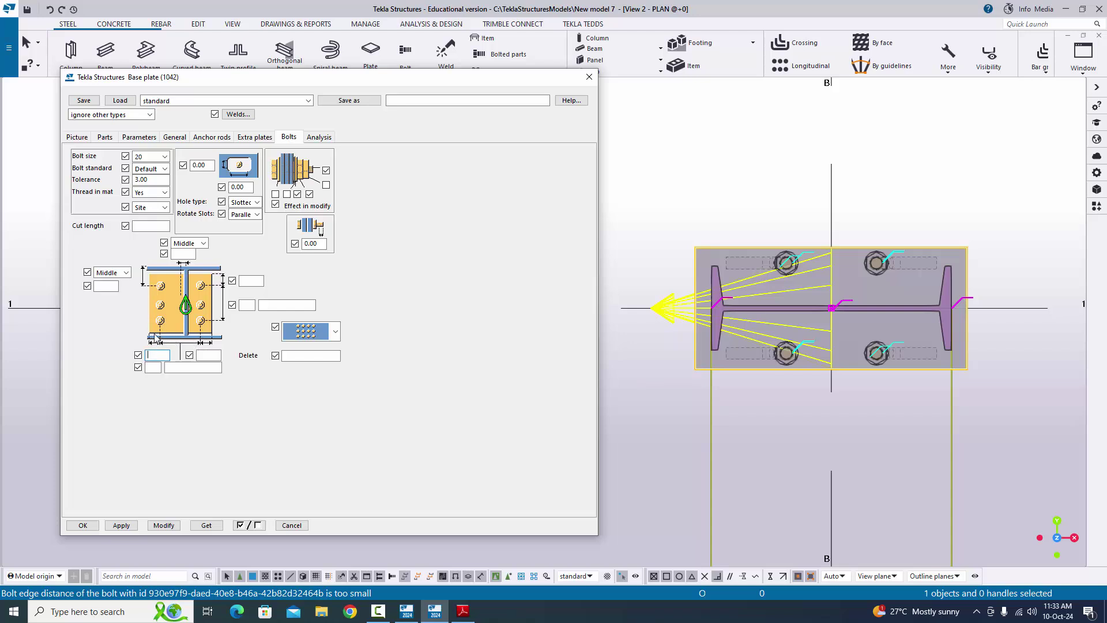
{"action": "left_click", "coordinate": [208, 355]}
Set the horizontal bolt count to 2 and the bolt spacing to 100 mm, following the reference drawing
{"action": "left_click", "coordinate": [463, 610]}
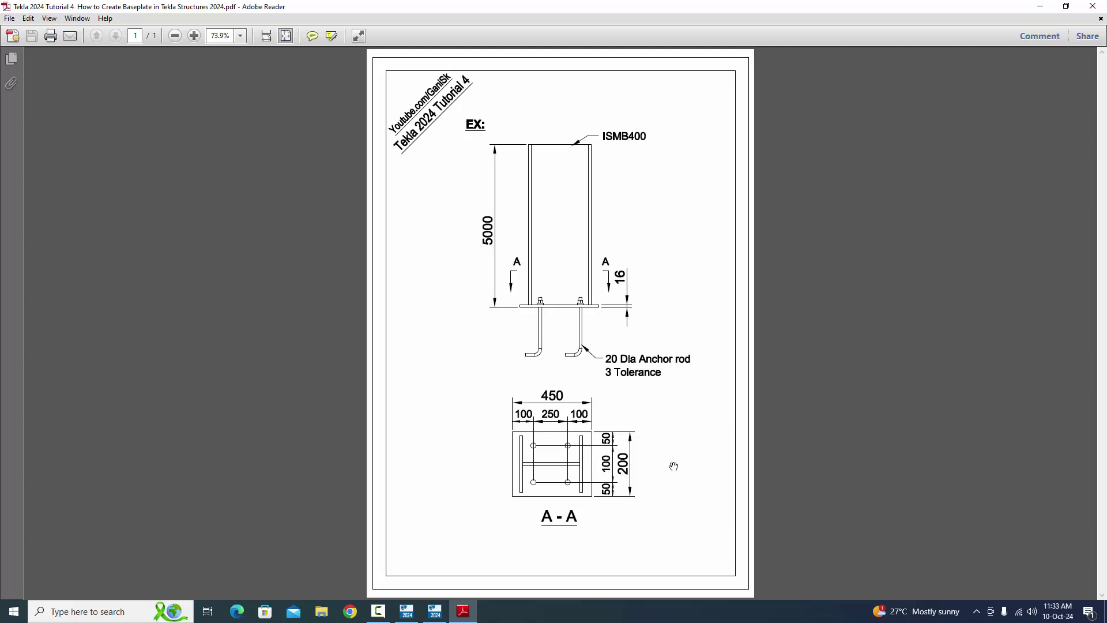
{"action": "left_click", "coordinate": [435, 610]}
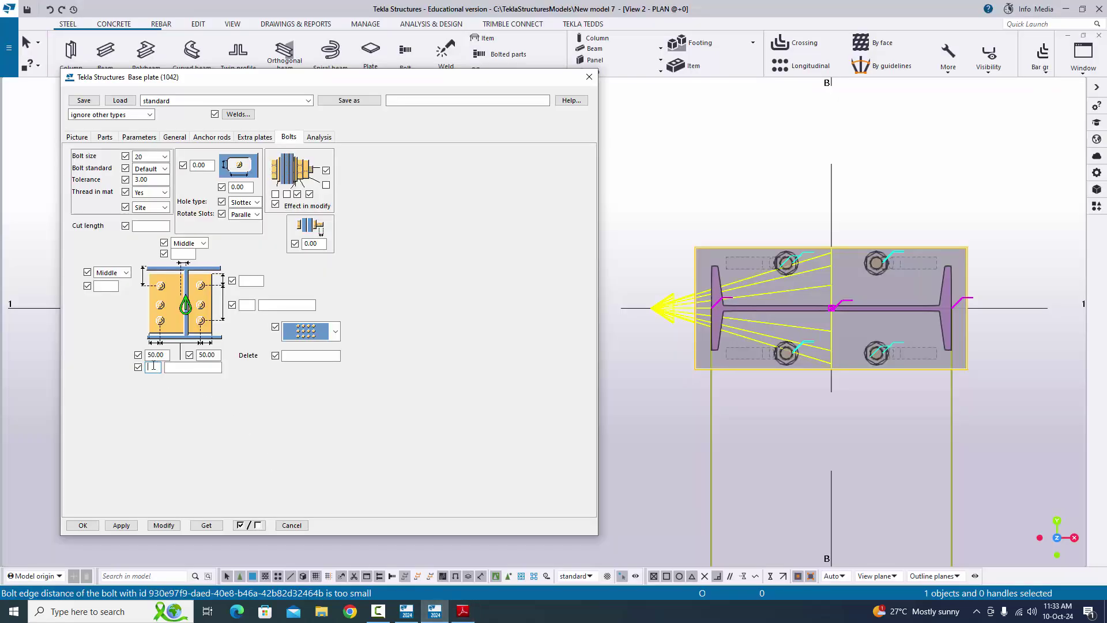
{"action": "left_click", "coordinate": [199, 367]}
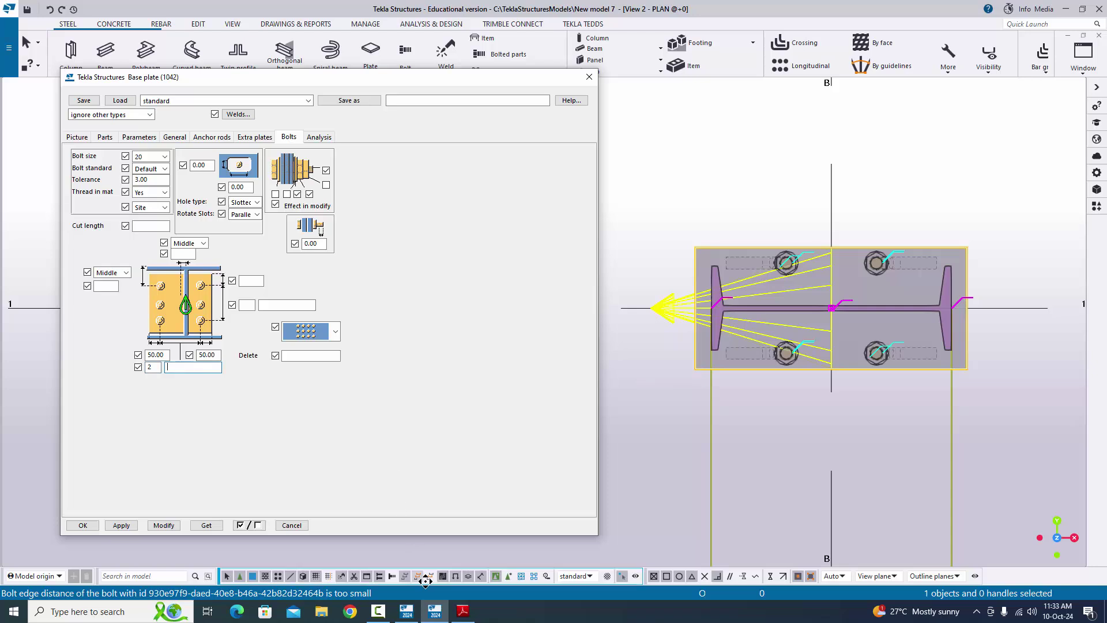
{"action": "left_click", "coordinate": [463, 615]}
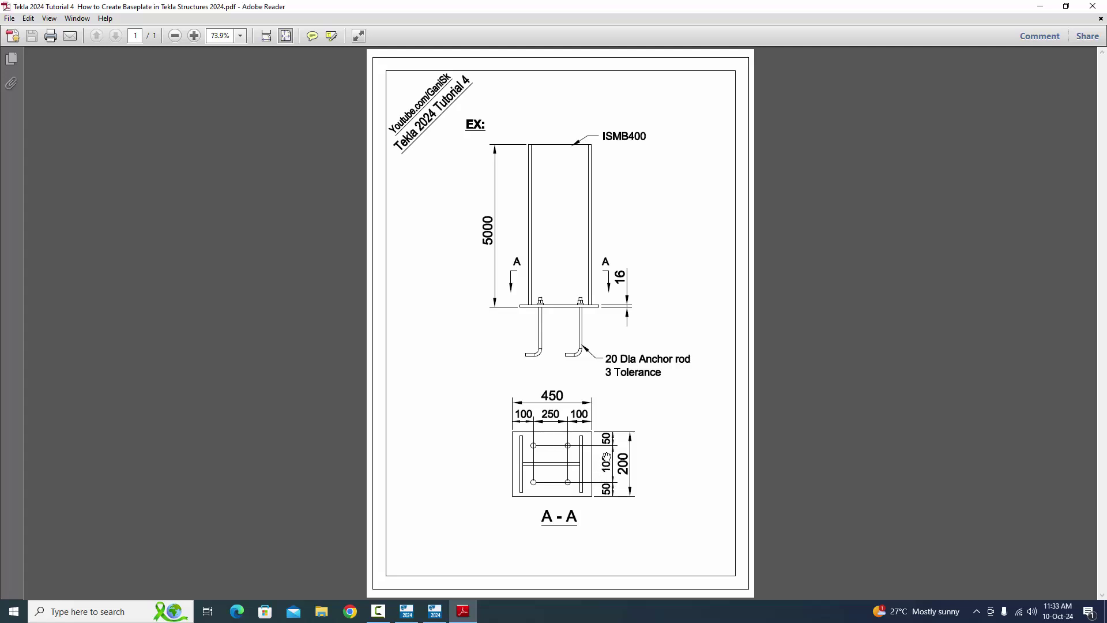
{"action": "left_click", "coordinate": [474, 616]}
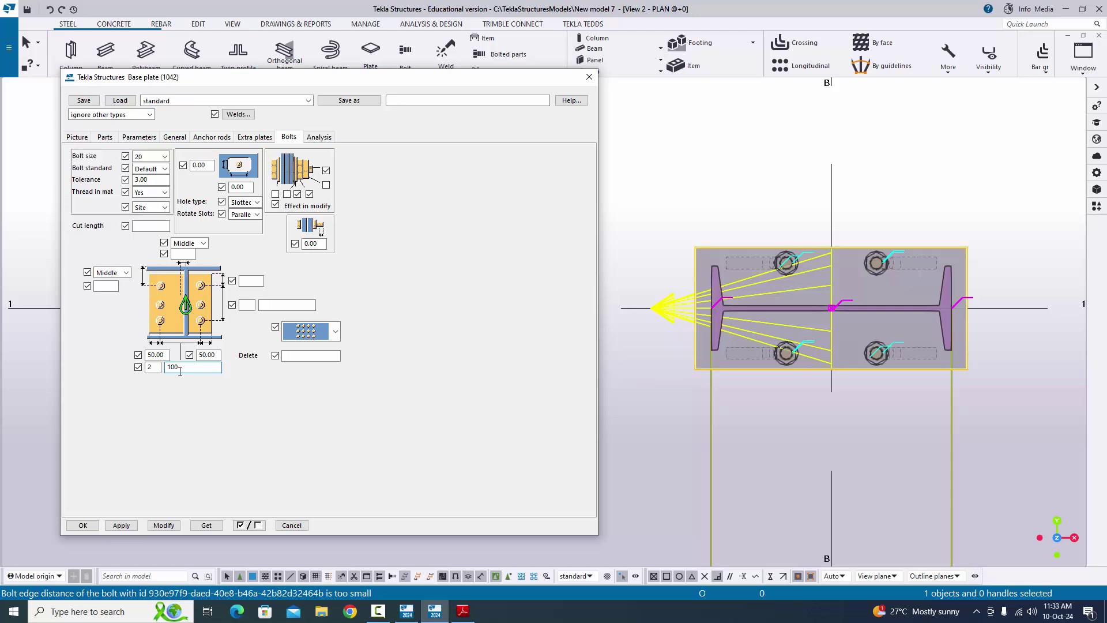
Check the bolt layout in section A-A of the reference drawing and set the vertical bolt edge distance to 100 mm
{"action": "left_click", "coordinate": [247, 283]}
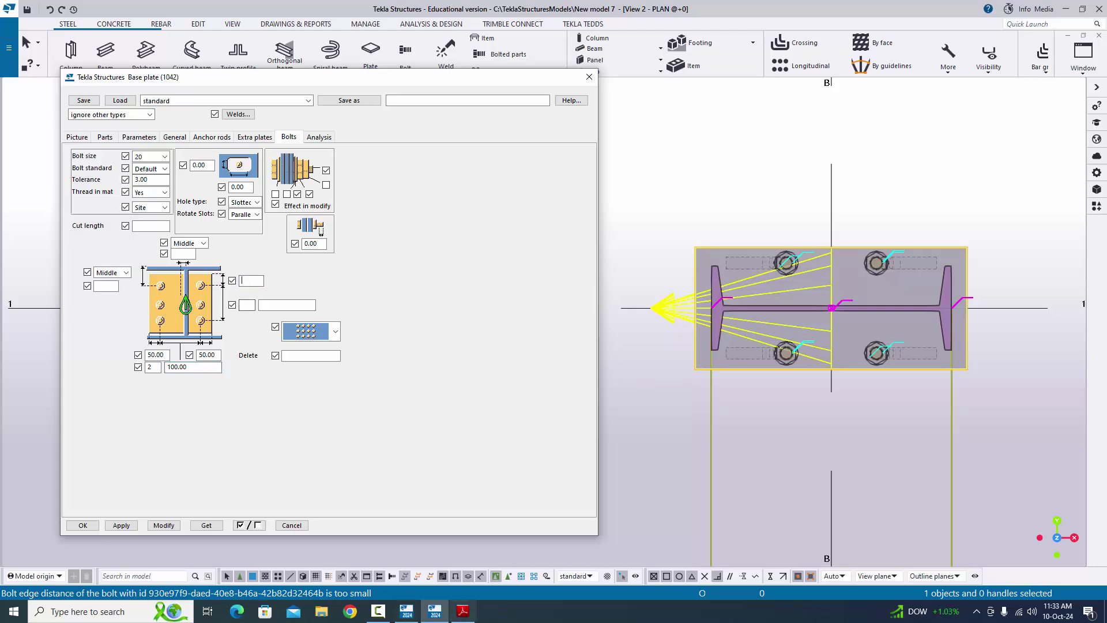
{"action": "left_click", "coordinate": [463, 613]}
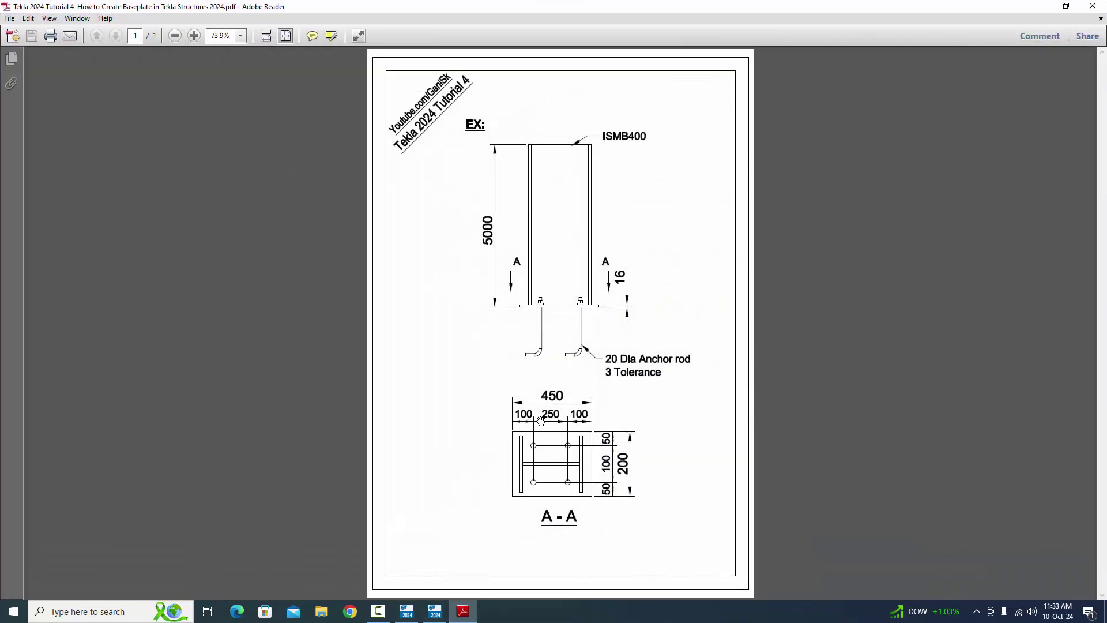
{"action": "left_click", "coordinate": [463, 612]}
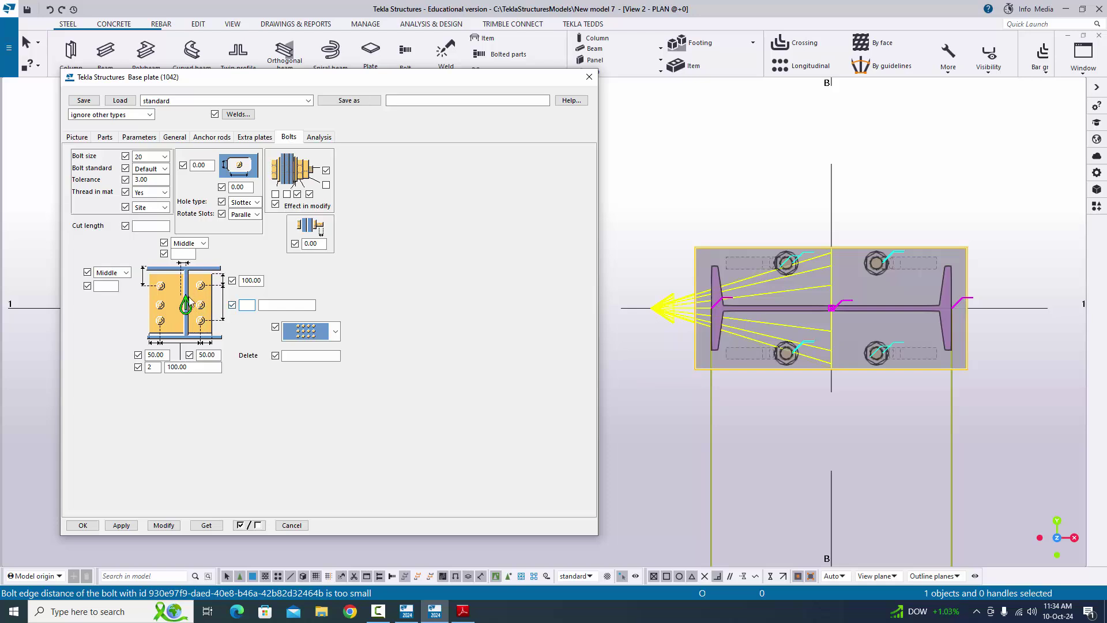
Try a vertical bolt count of 3 with 75 mm spacing and apply it to the baseplate
{"action": "left_click", "coordinate": [463, 611]}
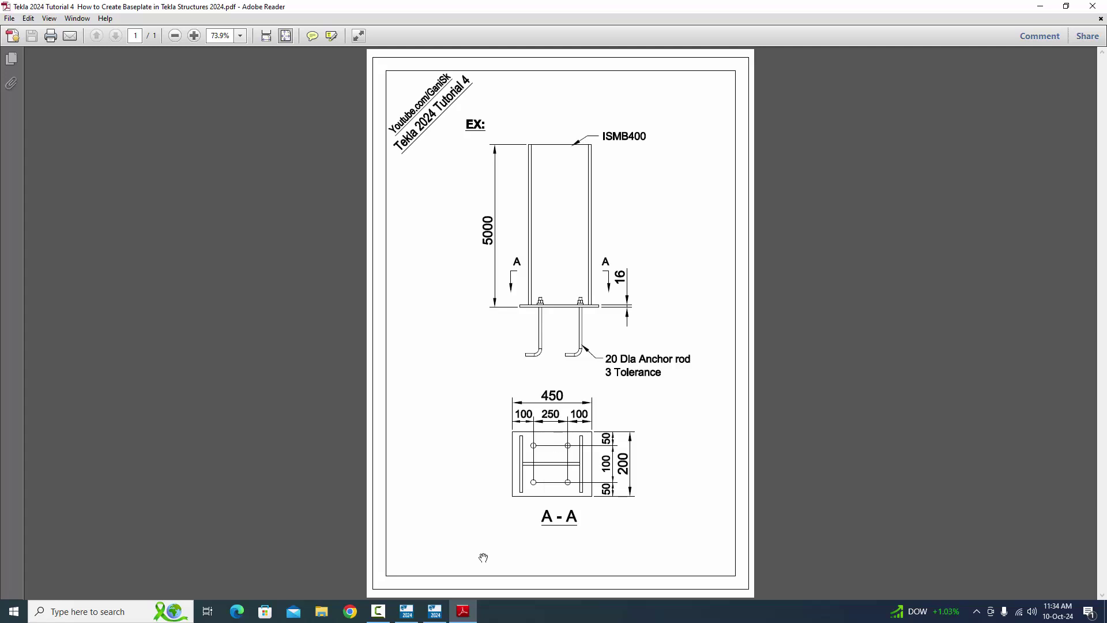
{"action": "left_click", "coordinate": [464, 612]}
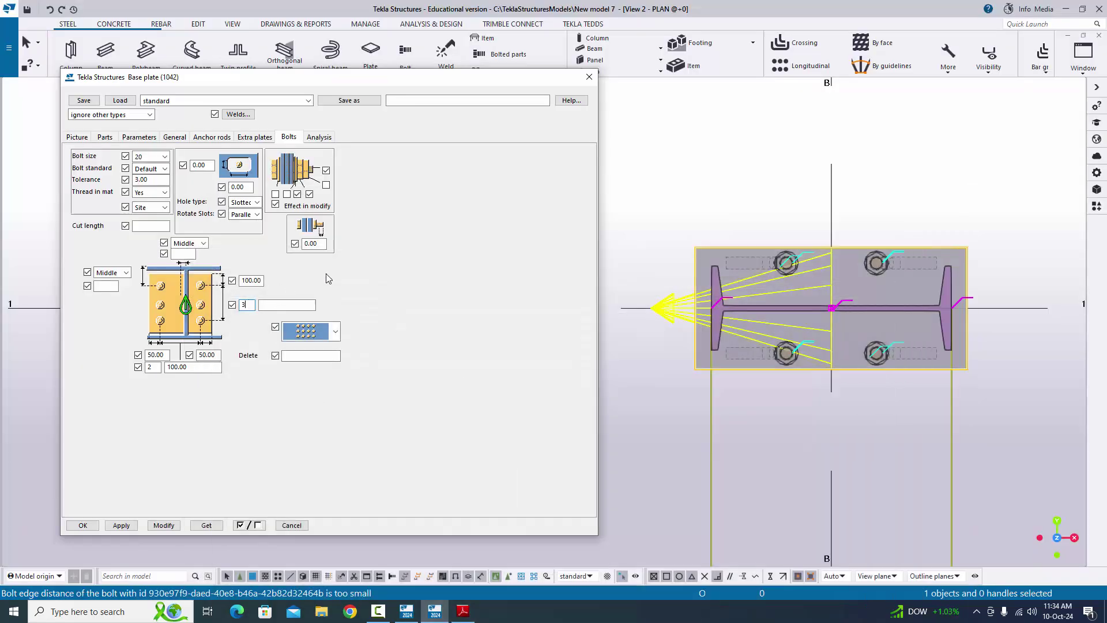
{"action": "left_click", "coordinate": [285, 306]}
{"action": "left_click", "coordinate": [167, 526]}
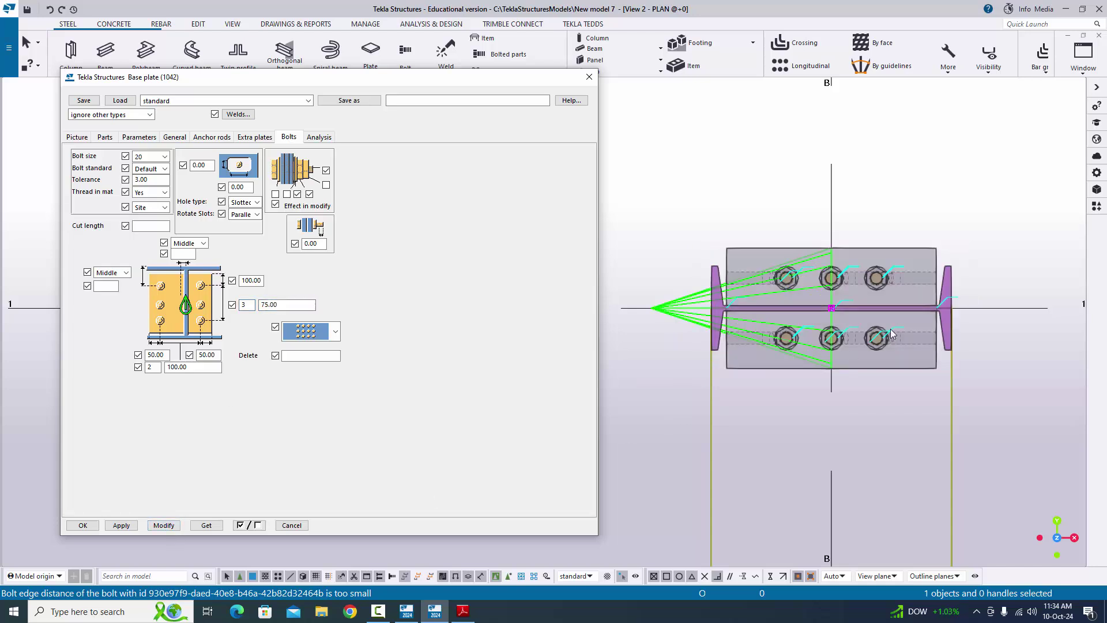
{"action": "scroll", "coordinate": [777, 310], "scroll_direction": "up", "scroll_amount": 3}
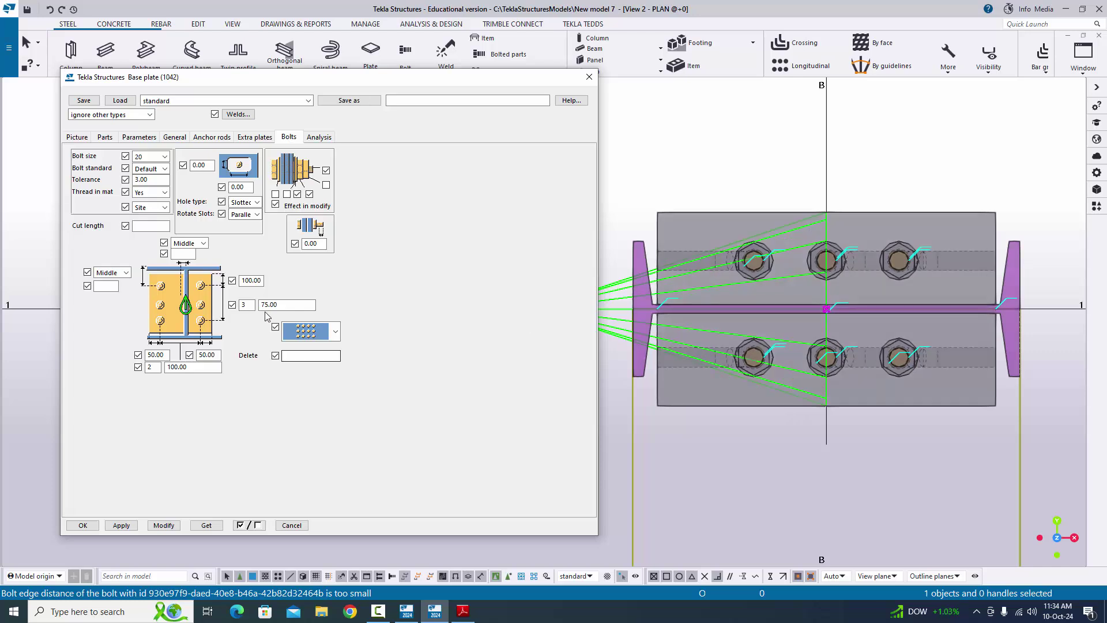
Try a vertical bolt spacing of 100 mm on the baseplate and inspect the bolts in the plan and 3D views
{"action": "double_click", "coordinate": [276, 305]}
{"action": "type", "text": "100"}
{"action": "left_click", "coordinate": [164, 525]}
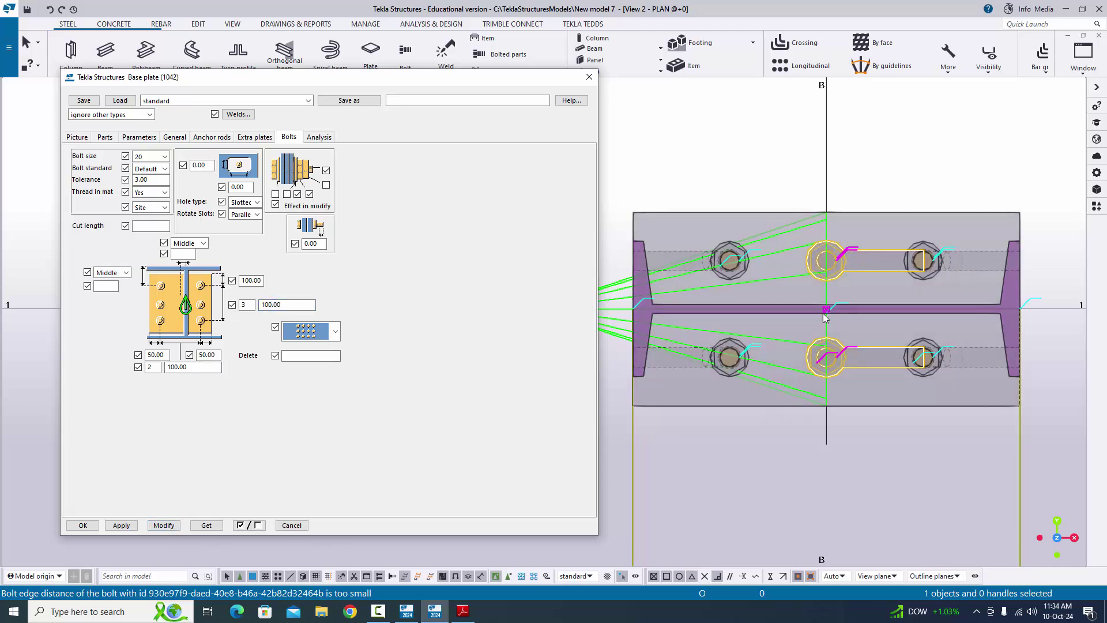
{"action": "scroll", "coordinate": [823, 316], "scroll_direction": "down", "scroll_amount": 3}
{"action": "left_click", "coordinate": [1084, 55]}
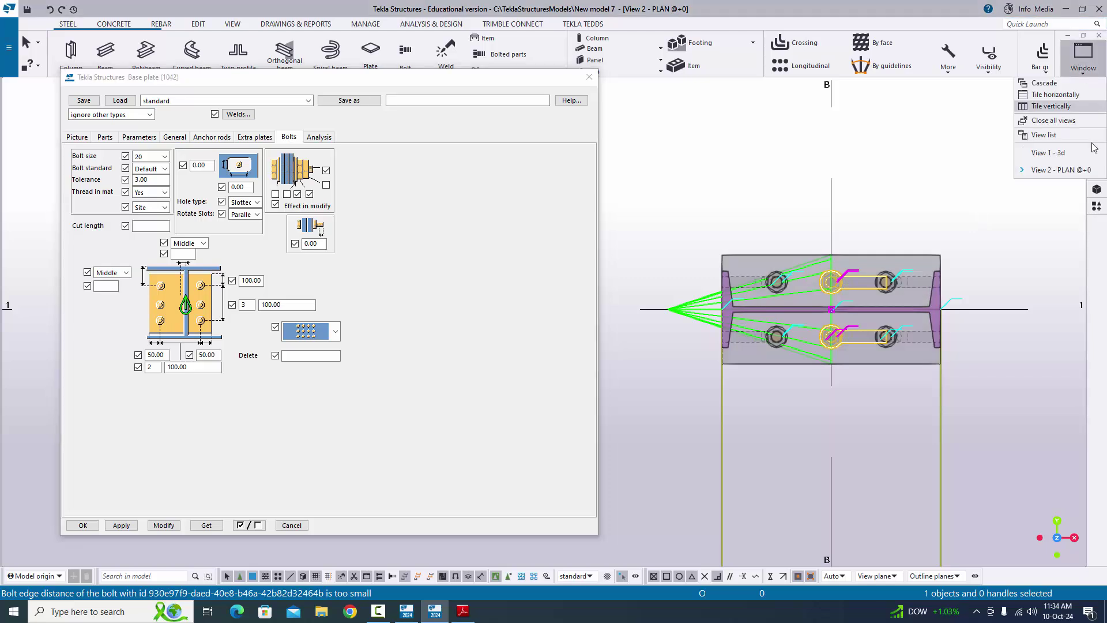
{"action": "left_click", "coordinate": [1063, 152]}
{"action": "scroll", "coordinate": [747, 344], "scroll_direction": "up", "scroll_amount": 6}
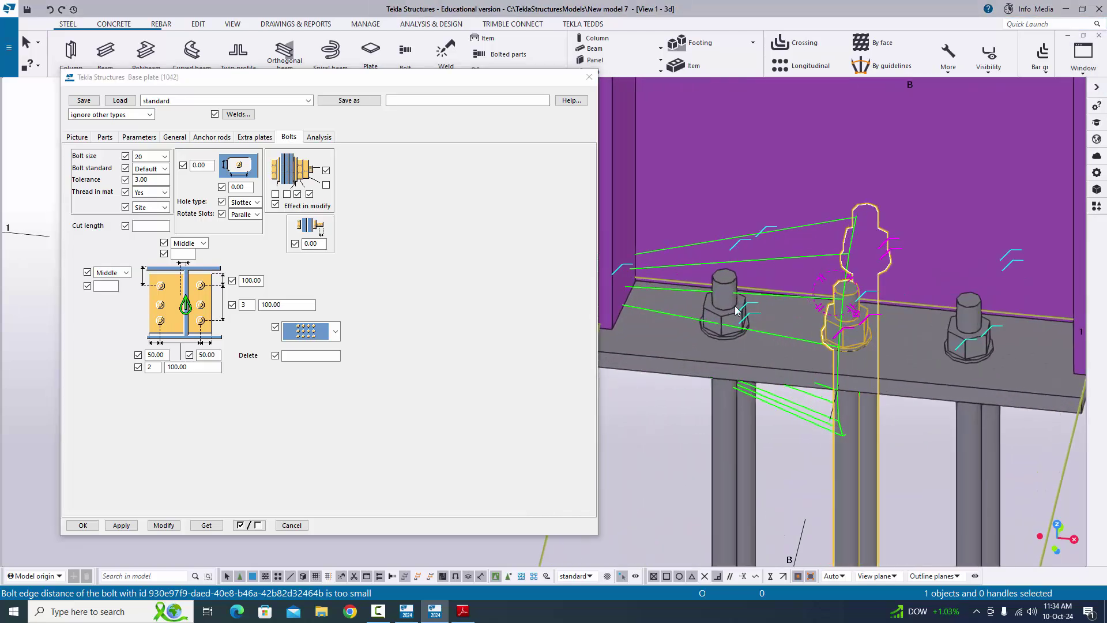
{"action": "scroll", "coordinate": [946, 380], "scroll_direction": "down", "scroll_amount": 4}
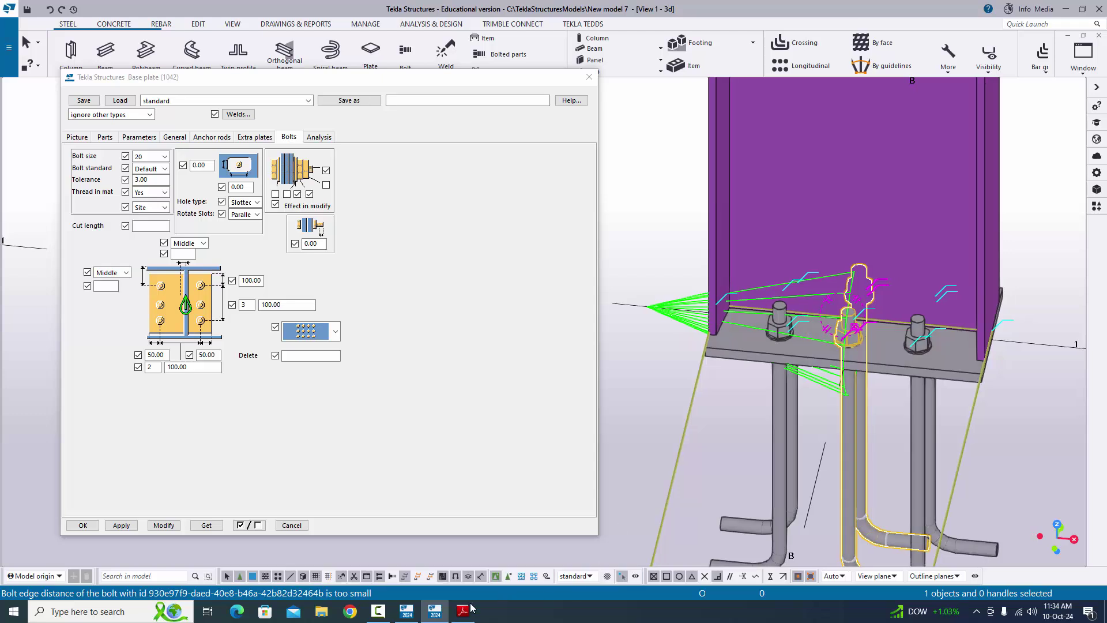
Set the vertical bolt count to 2, following section A-A of the reference drawing
{"action": "left_click", "coordinate": [461, 612]}
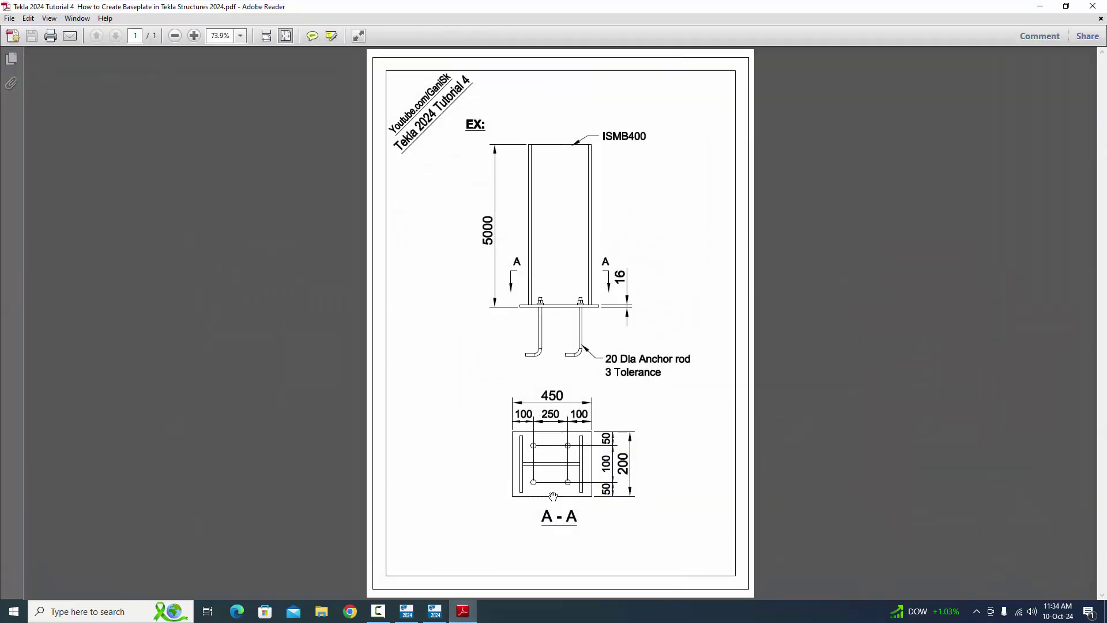
{"action": "left_click", "coordinate": [435, 611]}
{"action": "double_click", "coordinate": [247, 304]}
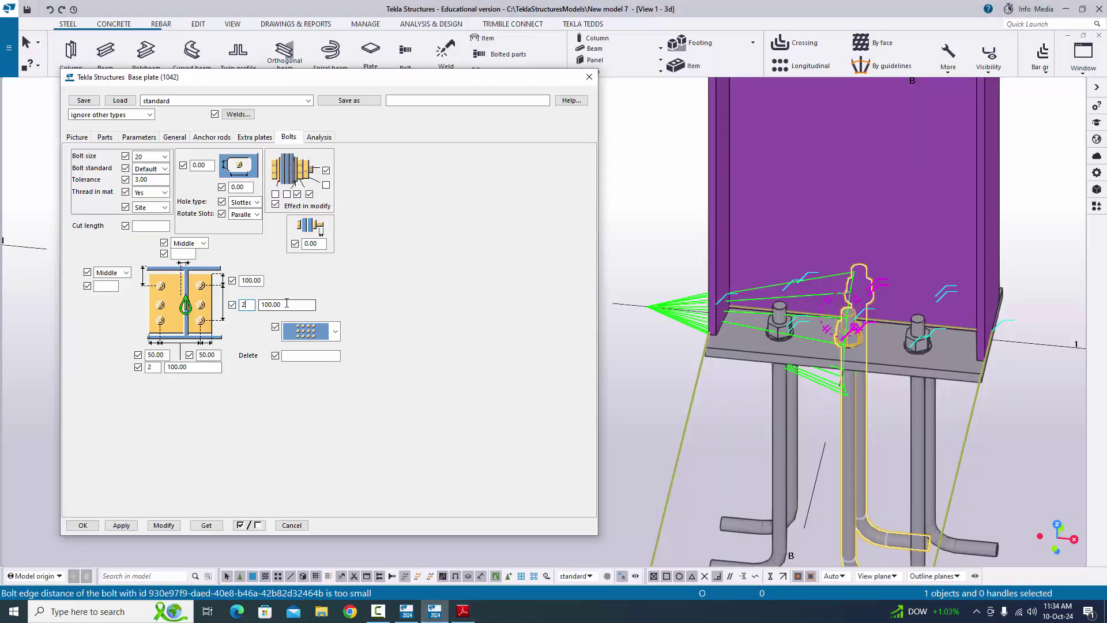
{"action": "left_click", "coordinate": [463, 612]}
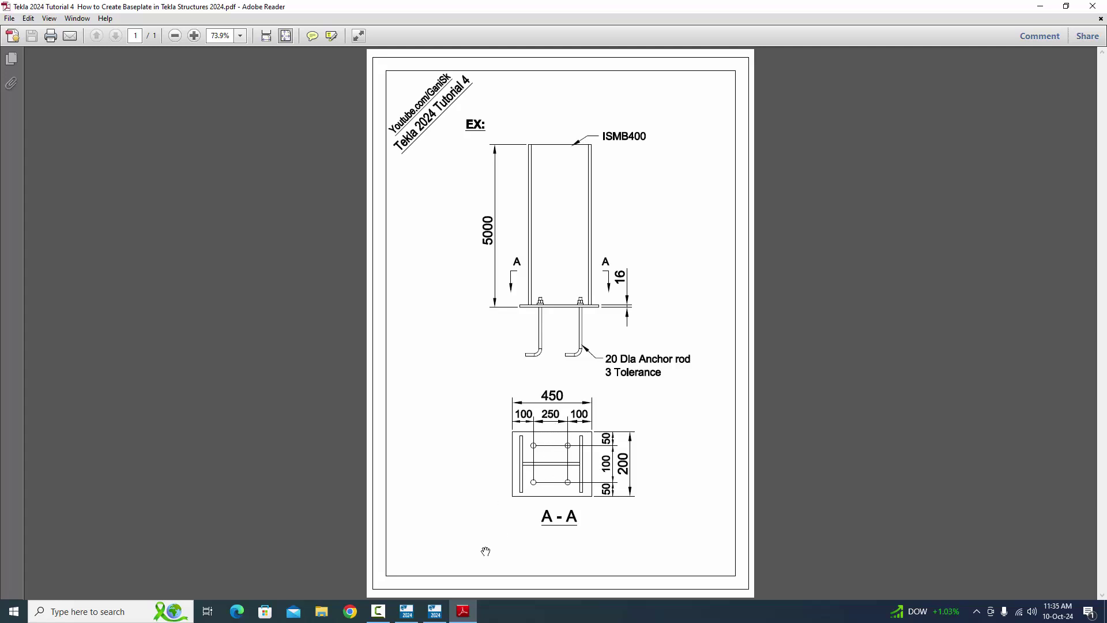
{"action": "left_click", "coordinate": [435, 612]}
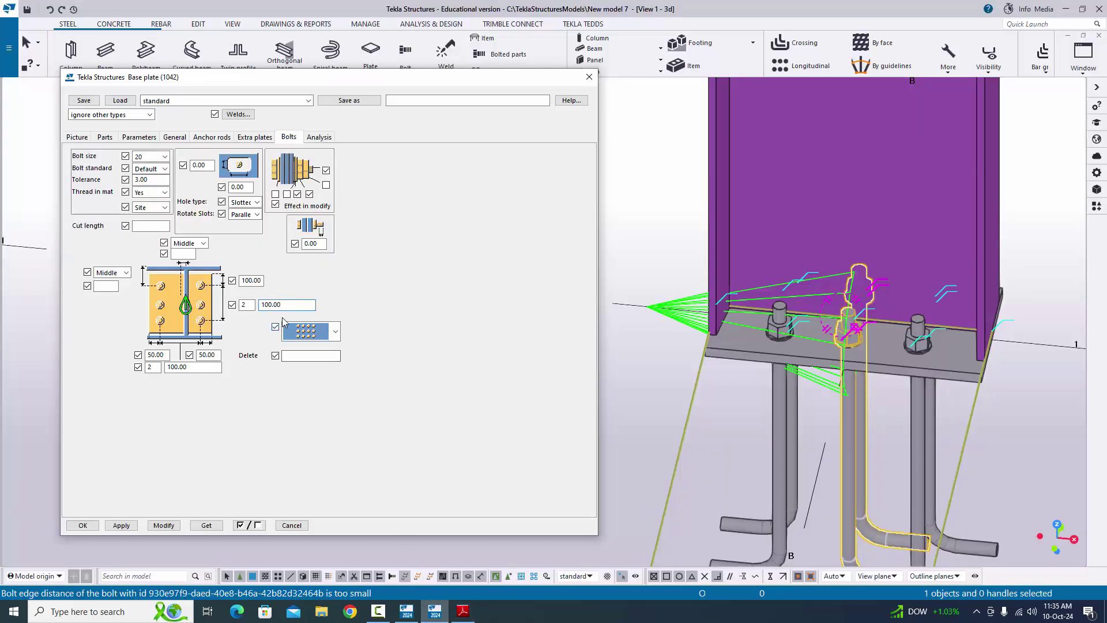
Set the vertical bolt spacing to 250 mm, apply it to the baseplate and close its properties
{"action": "double_click", "coordinate": [286, 306]}
{"action": "type", "text": "250"}
{"action": "left_click", "coordinate": [283, 306]}
{"action": "left_click", "coordinate": [165, 526]}
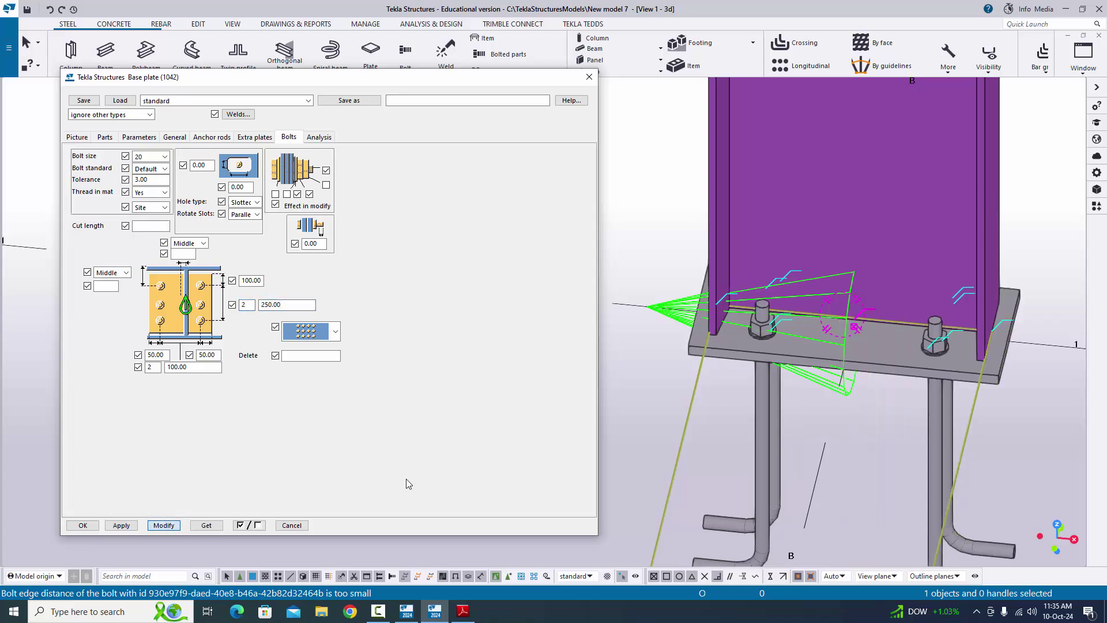
{"action": "scroll", "coordinate": [790, 322], "scroll_direction": "up", "scroll_amount": 3}
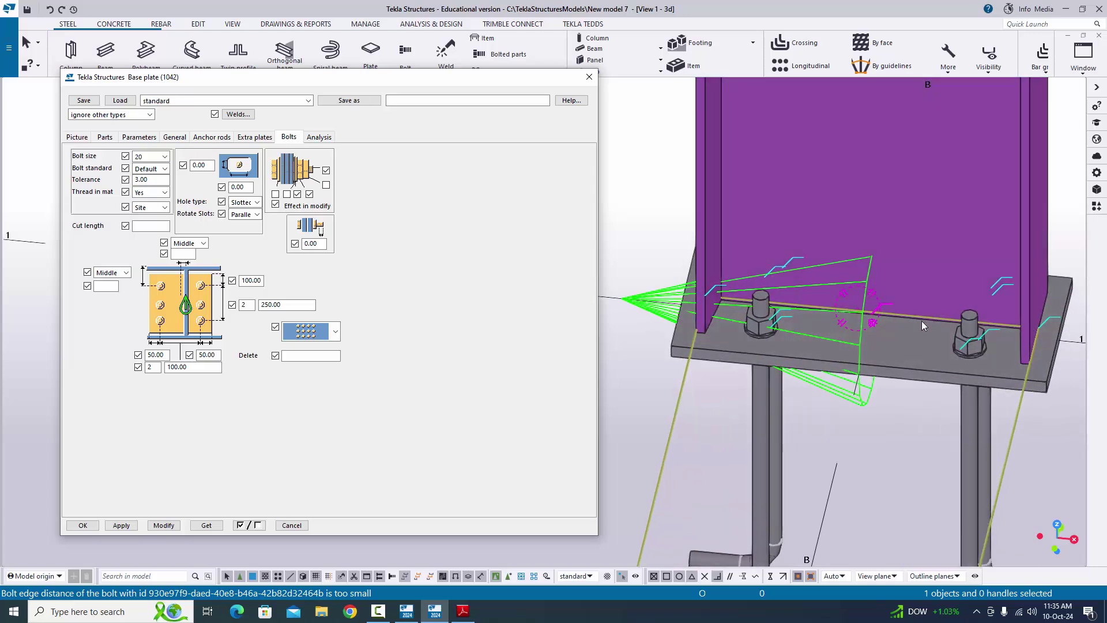
{"action": "scroll", "coordinate": [830, 337], "scroll_direction": "down", "scroll_amount": 3}
{"action": "middle_click_drag", "start_coordinate": [939, 362], "coordinate": [660, 399], "text": "ctrl"}
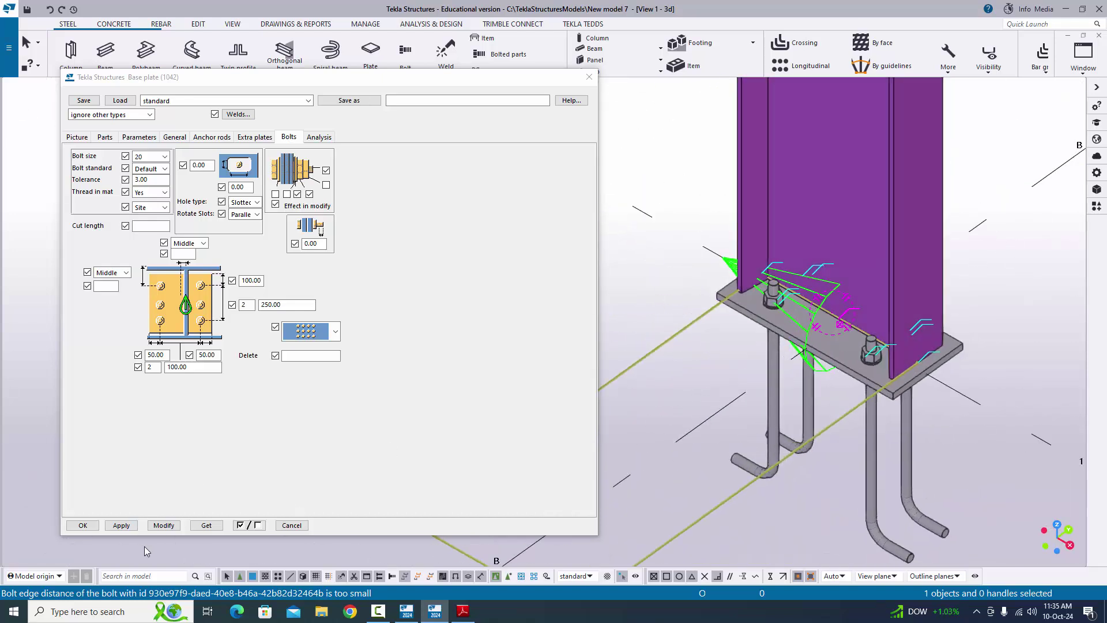
{"action": "left_click", "coordinate": [164, 525]}
{"action": "left_click", "coordinate": [82, 525]}
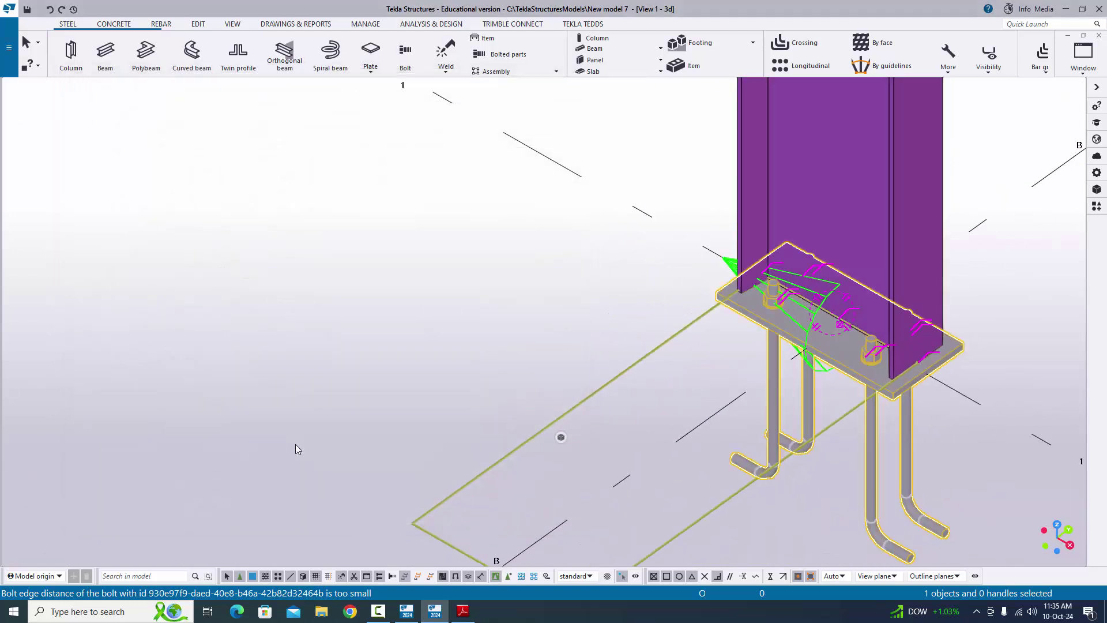
Refresh the 3D view and examine the column with its baseplate and hooked anchor rods
{"action": "scroll", "coordinate": [289, 346], "scroll_direction": "down", "scroll_amount": 1}
{"action": "right_click", "coordinate": [285, 313]}
{"action": "left_click", "coordinate": [306, 330]}
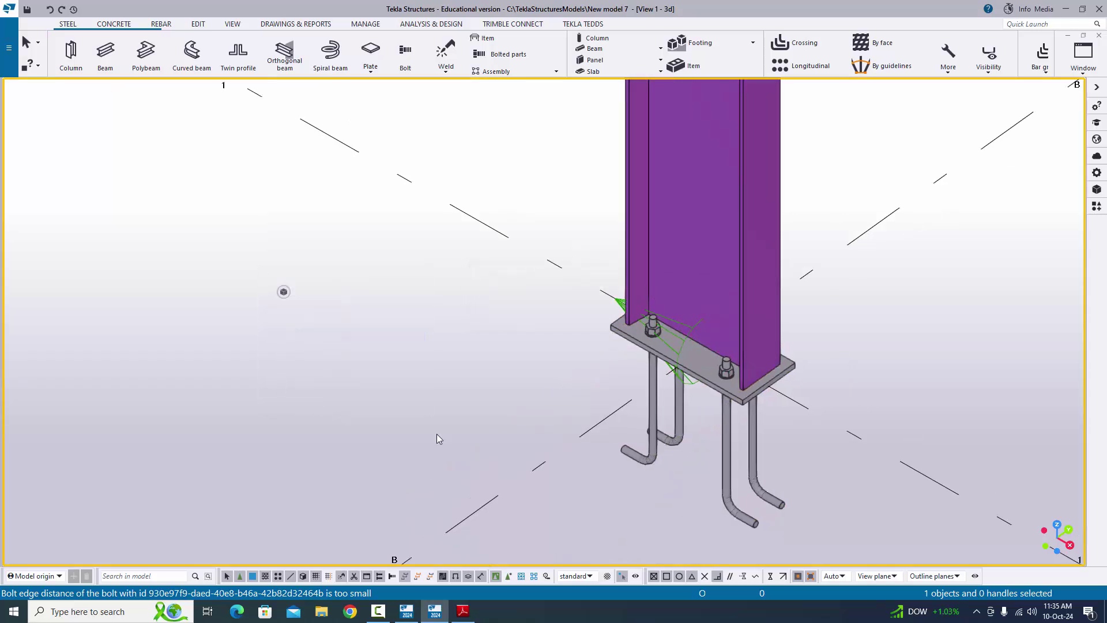
{"action": "middle_click_drag", "start_coordinate": [621, 430], "coordinate": [572, 408], "text": "ctrl"}
{"action": "scroll", "coordinate": [575, 413], "scroll_direction": "up", "scroll_amount": 3}
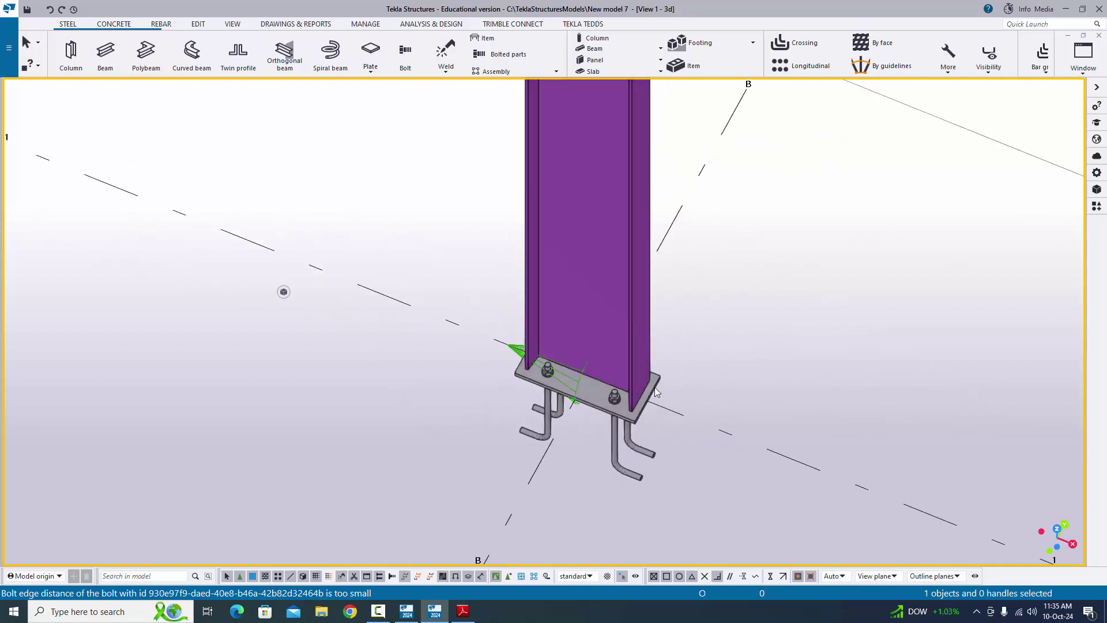
{"action": "scroll", "coordinate": [580, 426], "scroll_direction": "down", "scroll_amount": 3}
{"action": "scroll", "coordinate": [594, 329], "scroll_direction": "down", "scroll_amount": 4}
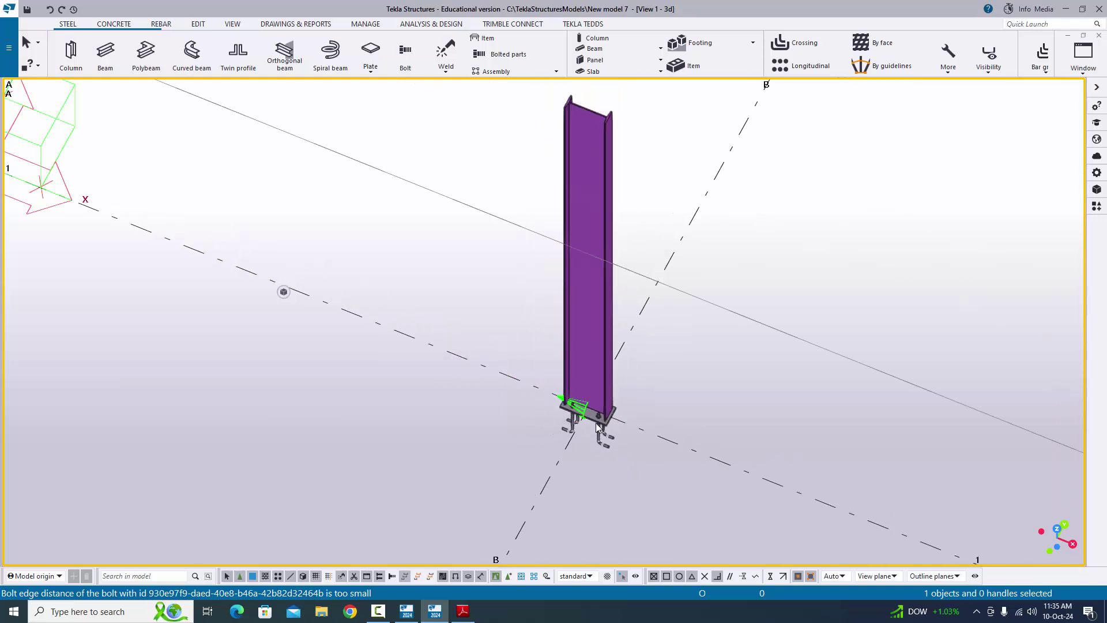
Switch to the PLAN @+0 view, refresh it and frame the baseplate
{"action": "left_click", "coordinate": [1095, 68]}
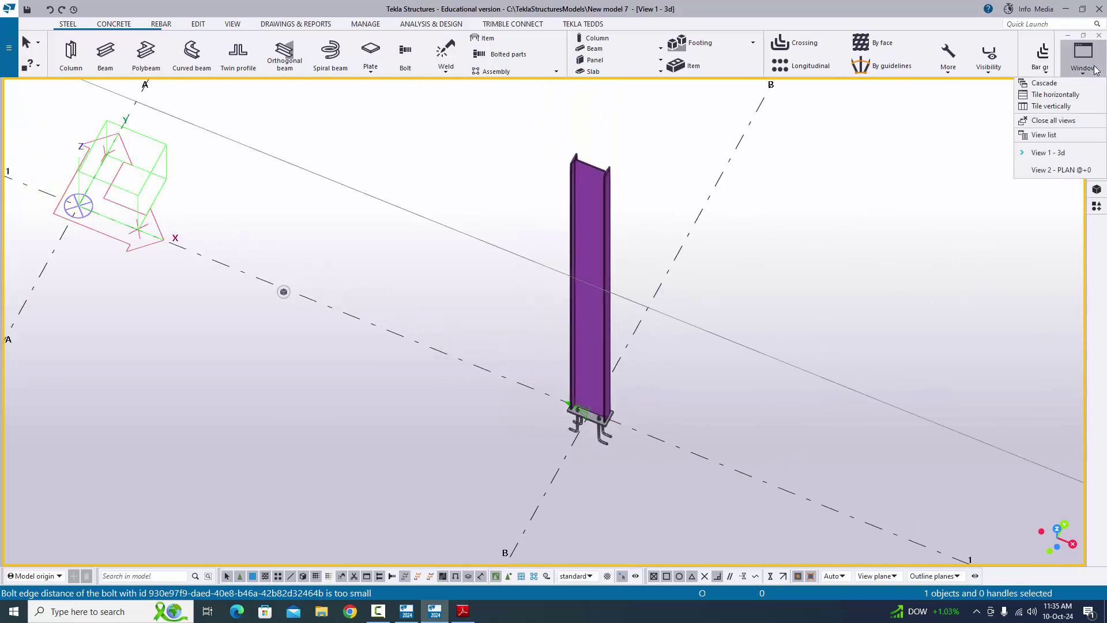
{"action": "left_click", "coordinate": [1060, 170]}
{"action": "middle_click_drag", "start_coordinate": [791, 340], "coordinate": [606, 359]}
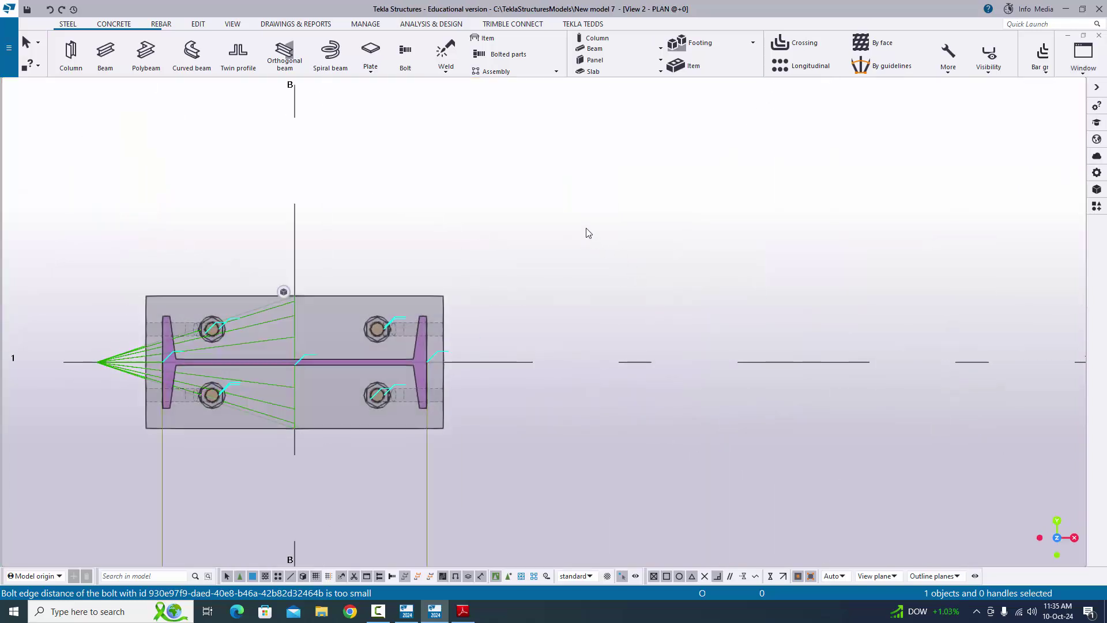
{"action": "right_click", "coordinate": [570, 184]}
{"action": "left_click", "coordinate": [601, 248]}
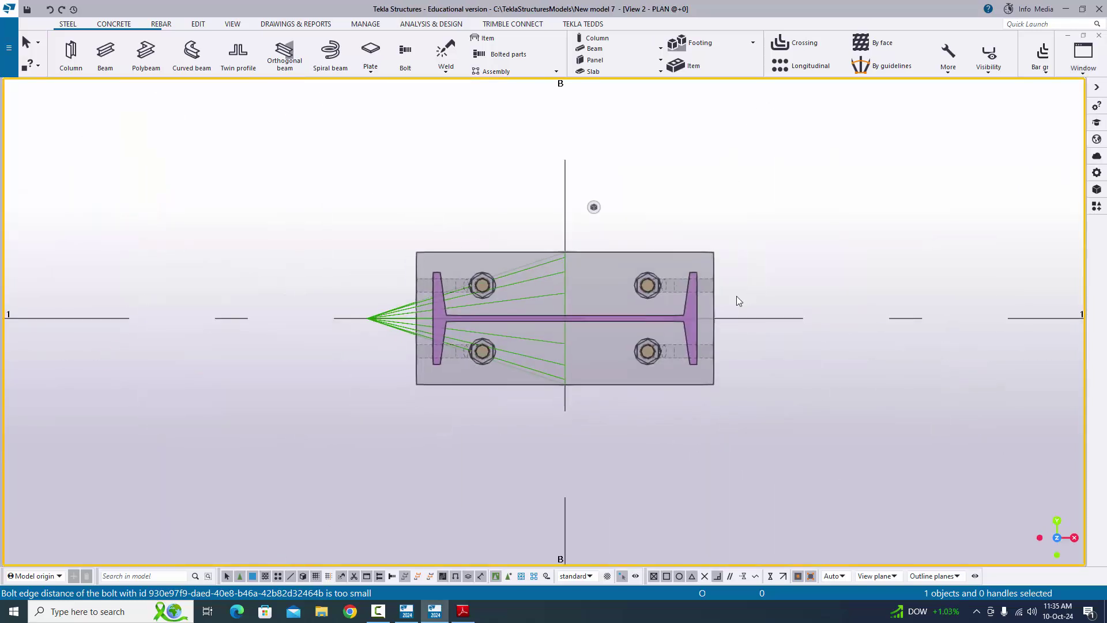
{"action": "scroll", "coordinate": [744, 289], "scroll_direction": "up", "scroll_amount": 2}
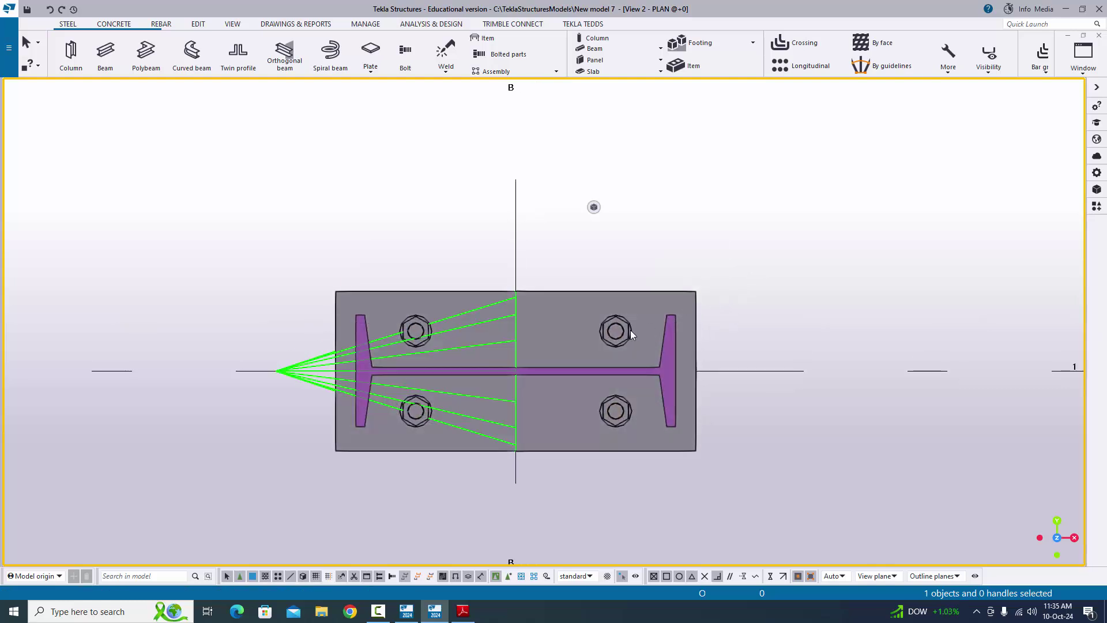
{"action": "scroll", "coordinate": [603, 347], "scroll_direction": "up", "scroll_amount": 3}
{"action": "scroll", "coordinate": [593, 406], "scroll_direction": "down", "scroll_amount": 2}
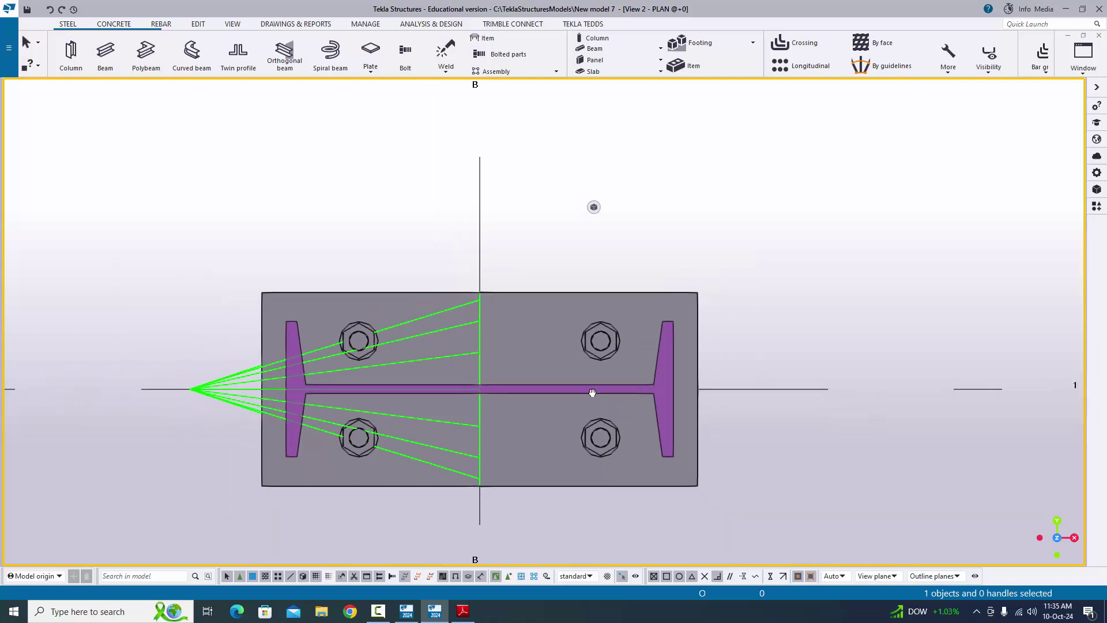
{"action": "middle_click_drag", "start_coordinate": [623, 399], "coordinate": [581, 363]}
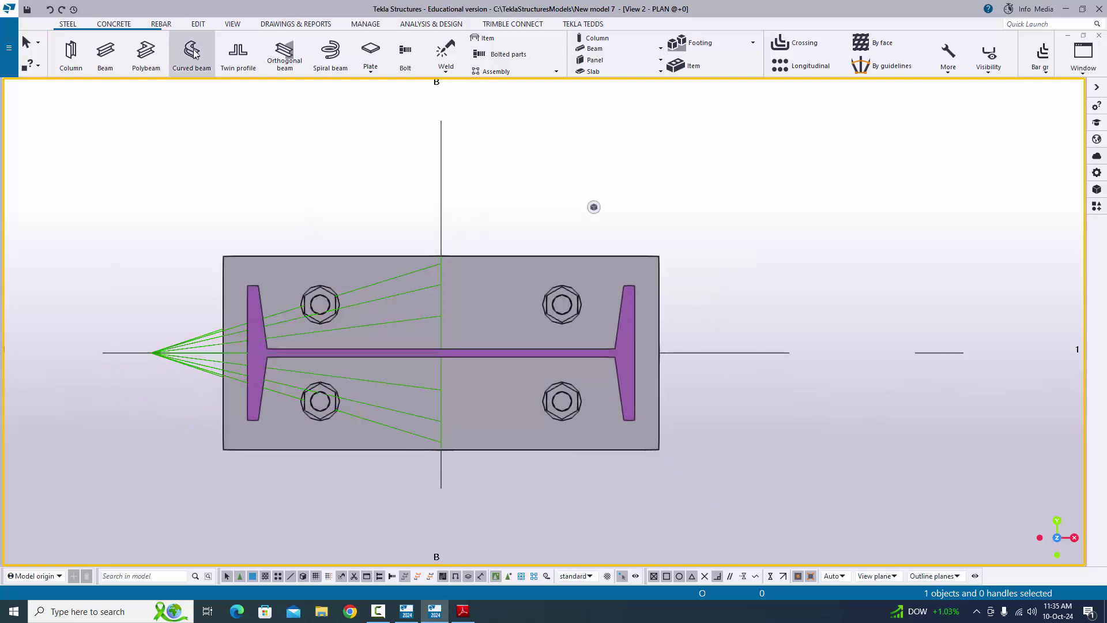
Measure the horizontal distance from the baseplate's left edge to the upper-left bolt and place the dimension above the plate
{"action": "left_click", "coordinate": [196, 24]}
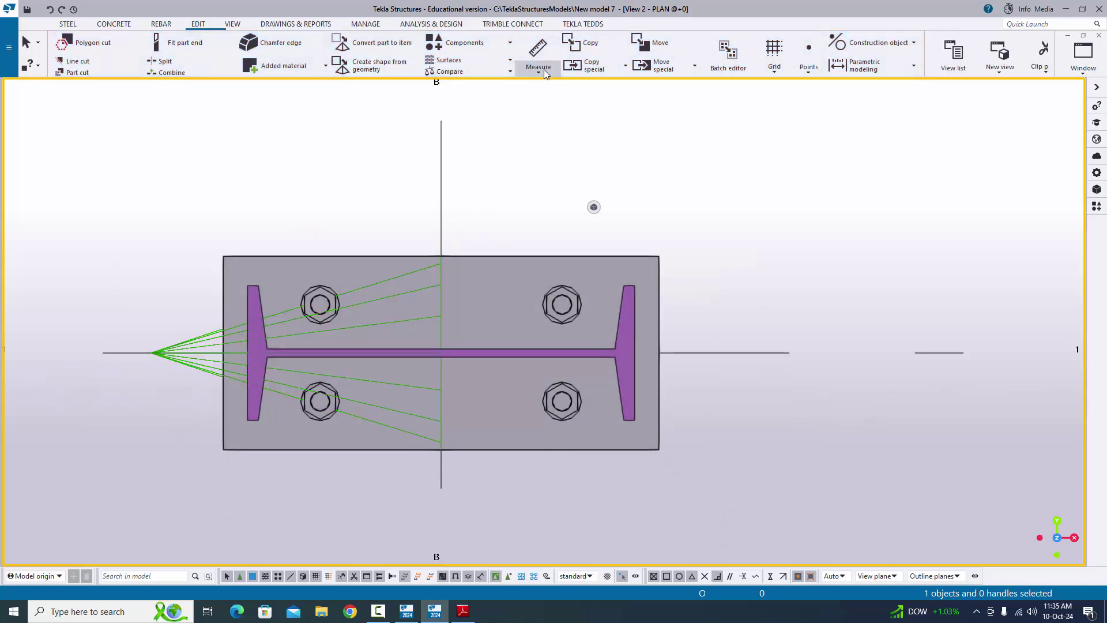
{"action": "left_click", "coordinate": [538, 66]}
{"action": "left_click", "coordinate": [556, 113]}
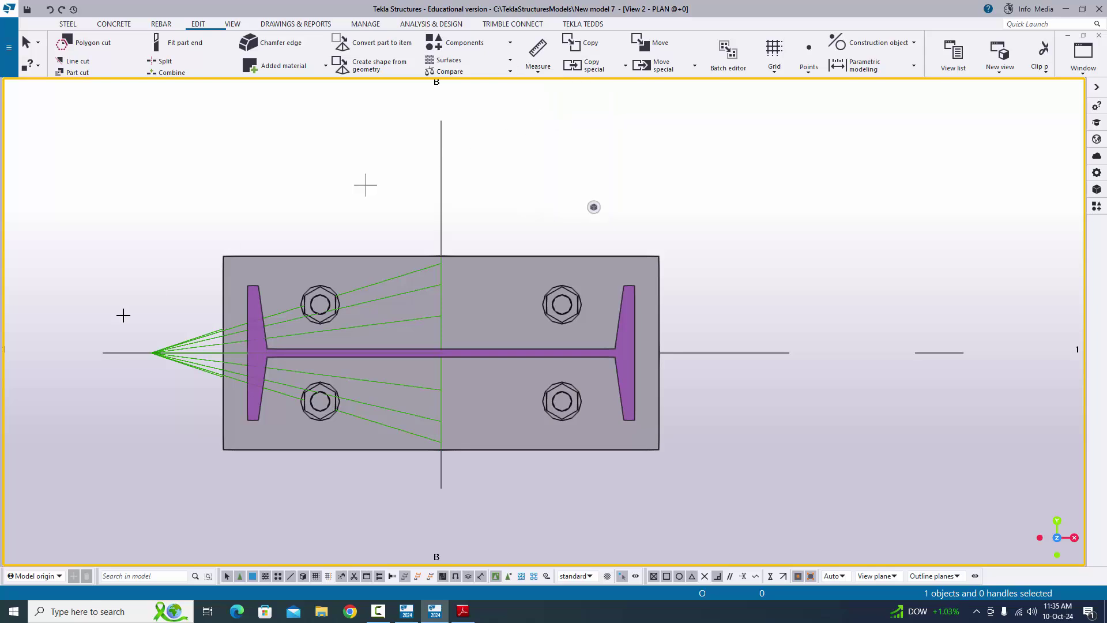
{"action": "left_click", "coordinate": [223, 256]}
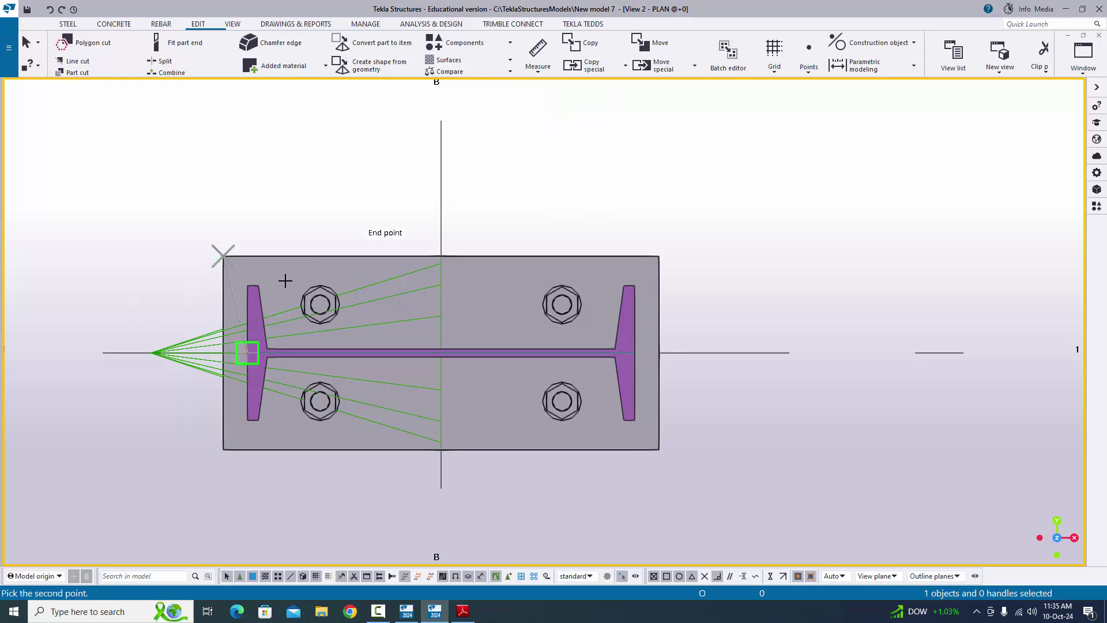
{"action": "left_click", "coordinate": [320, 304]}
{"action": "left_click", "coordinate": [298, 195]}
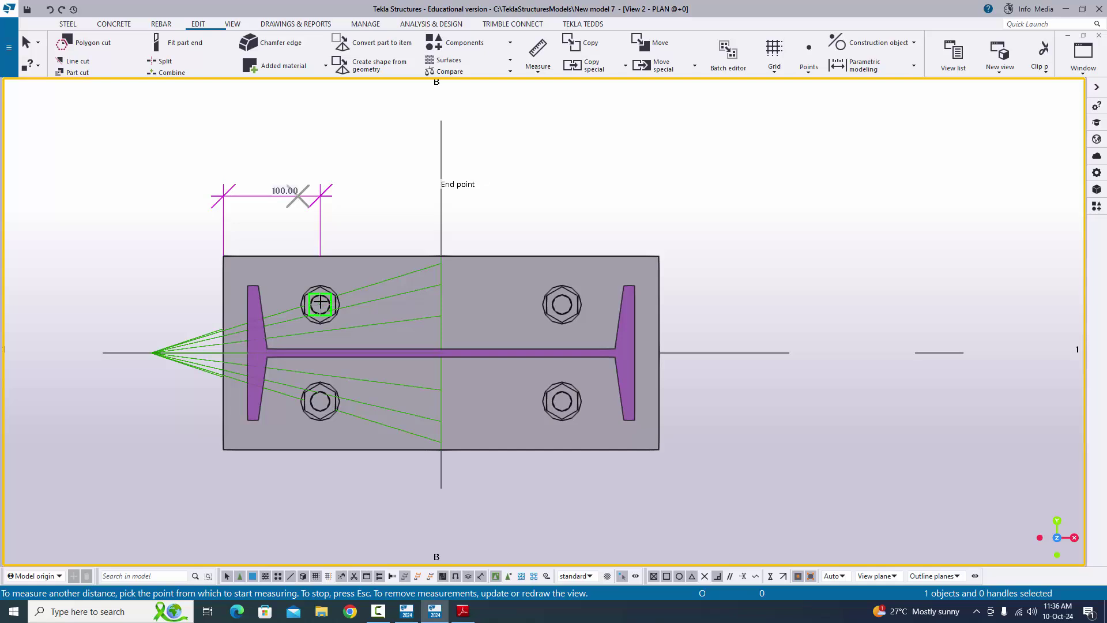
Measure the horizontal distances between the two upper bolts and from the upper-right bolt to the baseplate's right edge
{"action": "left_click", "coordinate": [320, 304]}
{"action": "left_click", "coordinate": [562, 304]}
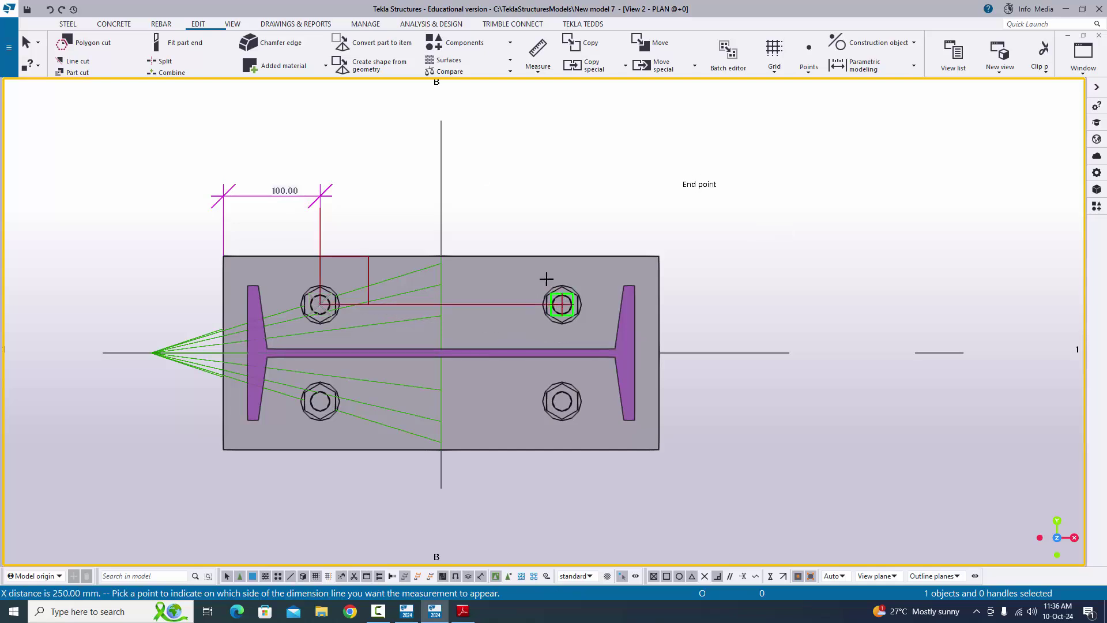
{"action": "left_click", "coordinate": [494, 186]}
{"action": "middle_click_drag", "start_coordinate": [494, 186], "coordinate": [432, 312]}
{"action": "left_click", "coordinate": [432, 311]}
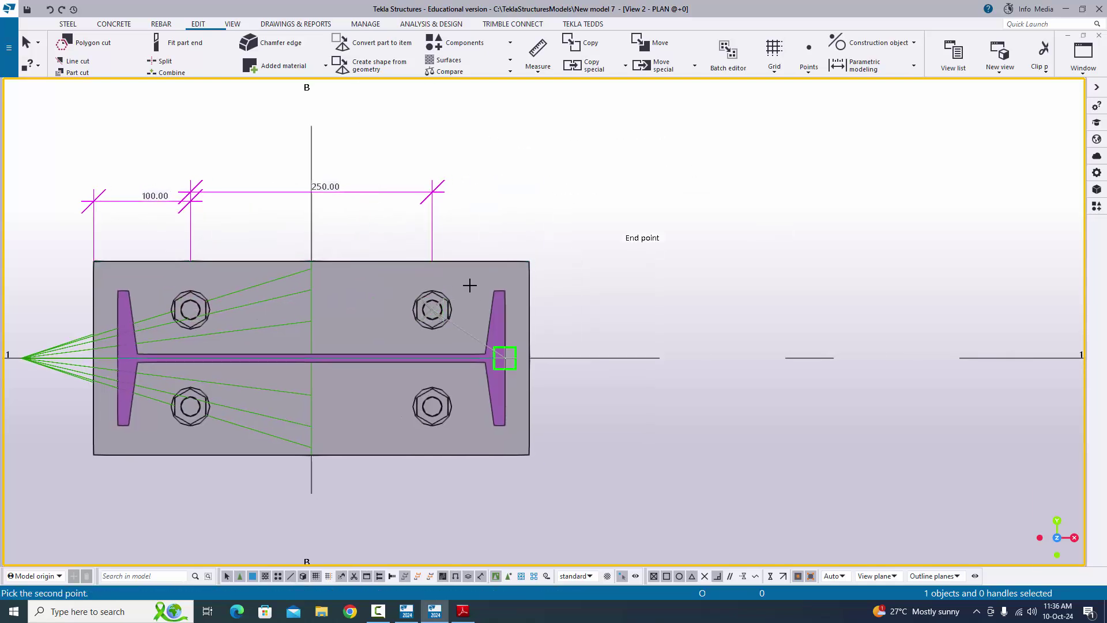
{"action": "left_click", "coordinate": [522, 264]}
{"action": "left_click", "coordinate": [507, 186]}
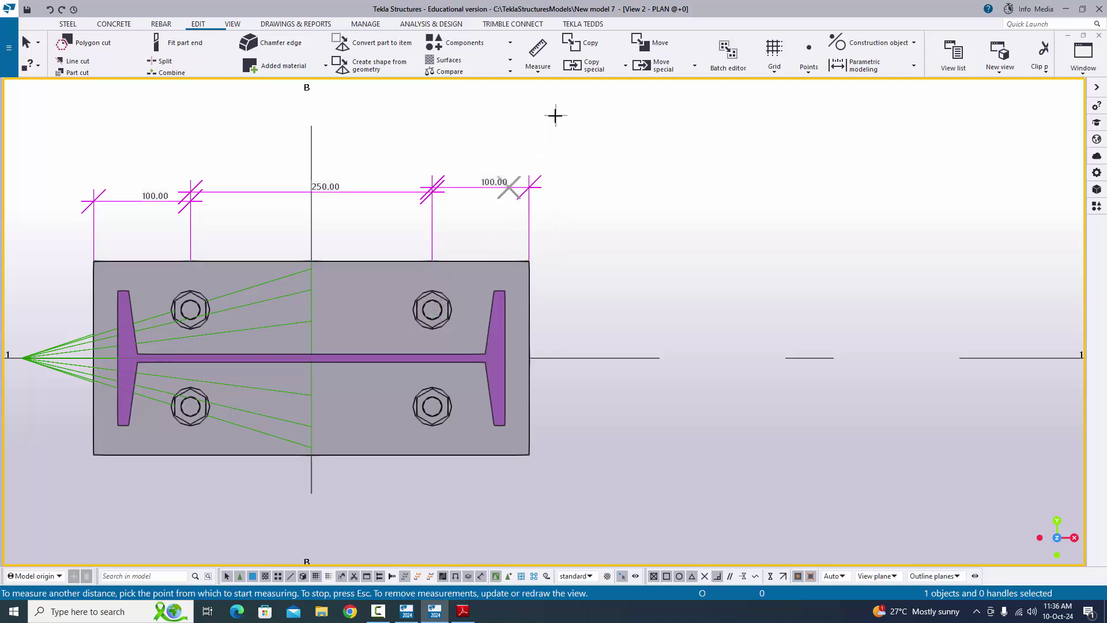
Measure the baseplate's overall length above the plate, and the vertical distance from its upper-right corner to the upper-right bolt
{"action": "left_click", "coordinate": [522, 261]}
{"action": "left_click", "coordinate": [456, 123]}
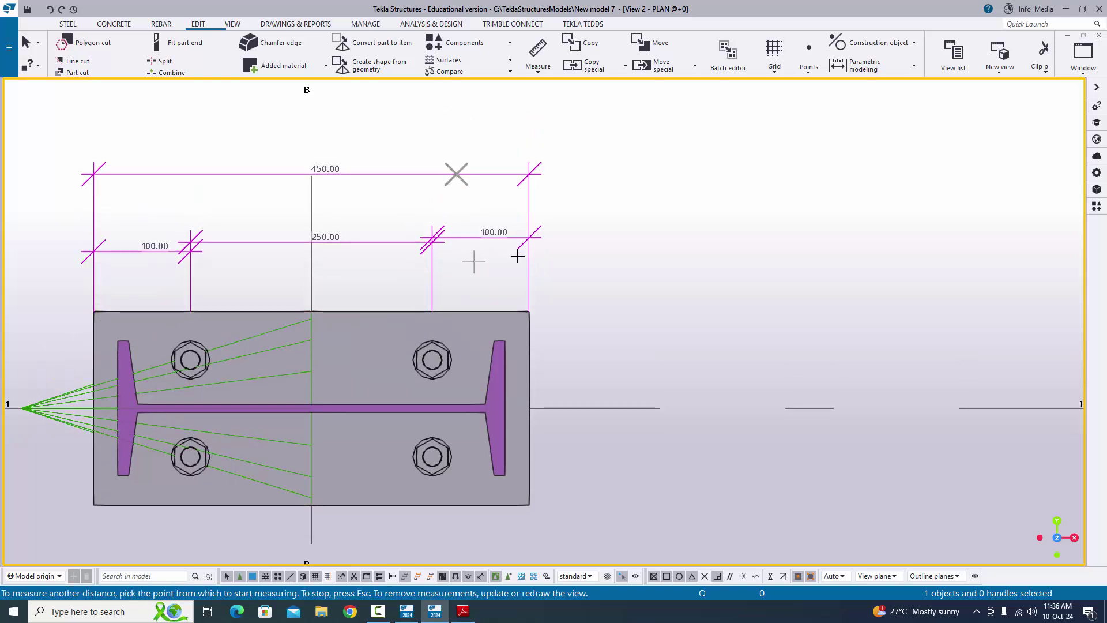
{"action": "left_click", "coordinate": [538, 71]}
{"action": "left_click", "coordinate": [559, 140]}
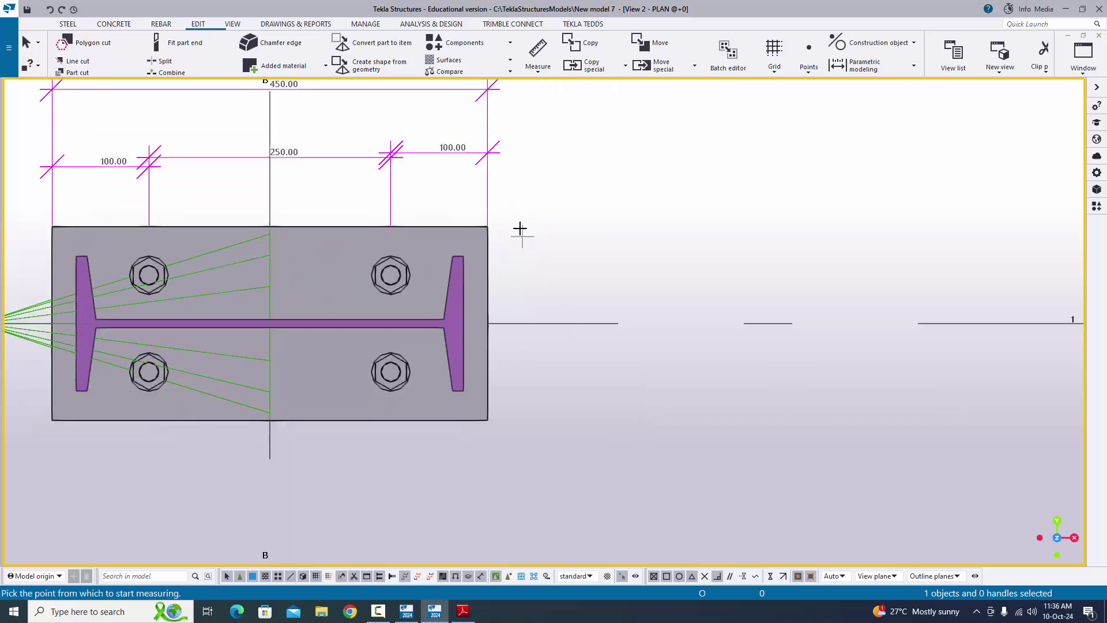
{"action": "left_click", "coordinate": [484, 214]}
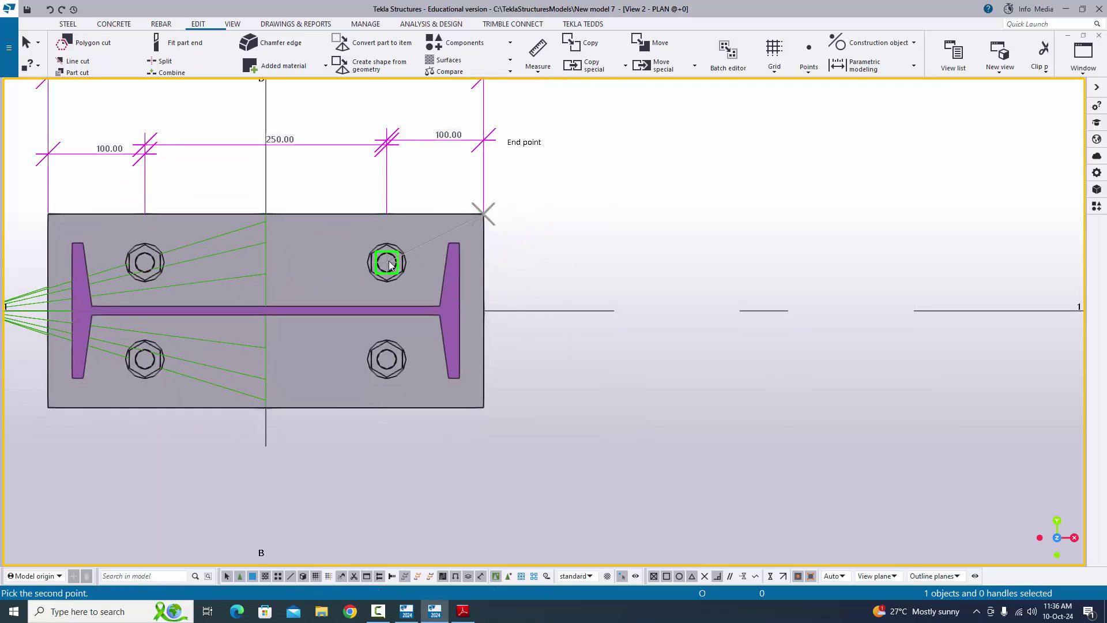
{"action": "left_click", "coordinate": [387, 263]}
{"action": "left_click", "coordinate": [526, 261]}
{"action": "middle_click_drag", "start_coordinate": [544, 299], "coordinate": [548, 269]}
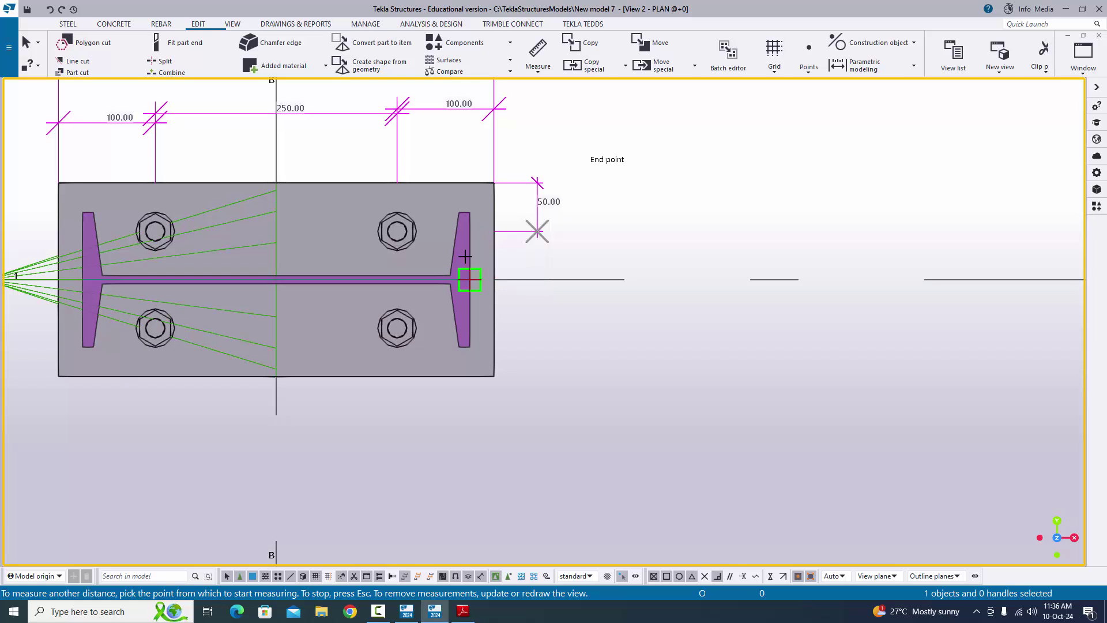
Measure the vertical distances between the two right-hand bolts and from the lower-right bolt to the baseplate's lower edge
{"action": "left_click", "coordinate": [397, 232]}
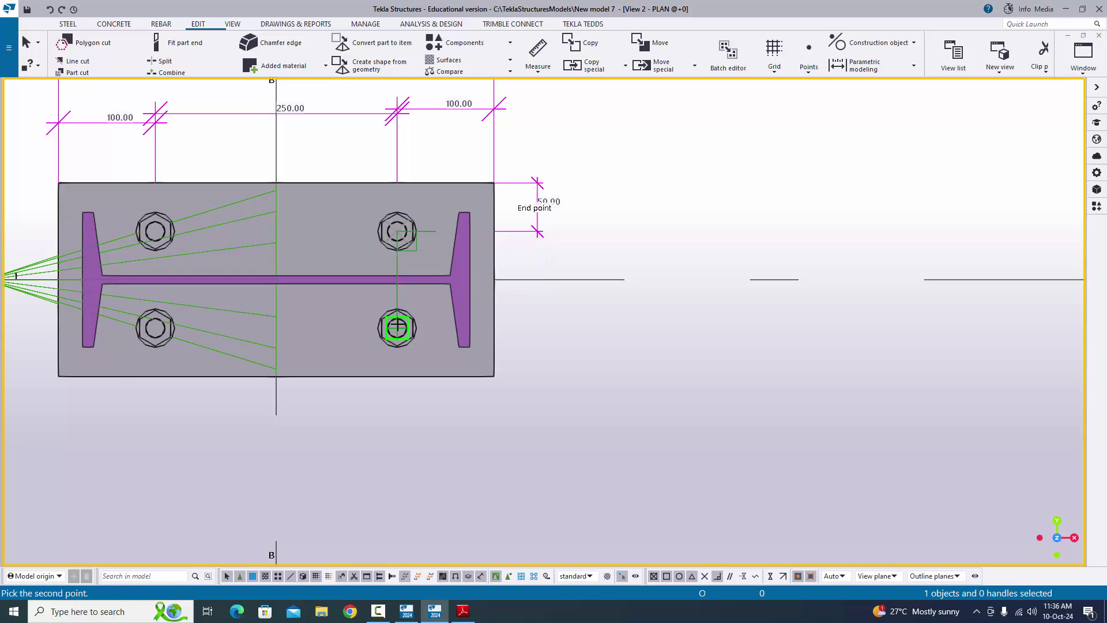
{"action": "left_click", "coordinate": [397, 328]}
{"action": "left_click", "coordinate": [544, 306]}
{"action": "middle_click_drag", "start_coordinate": [544, 305], "coordinate": [544, 238]}
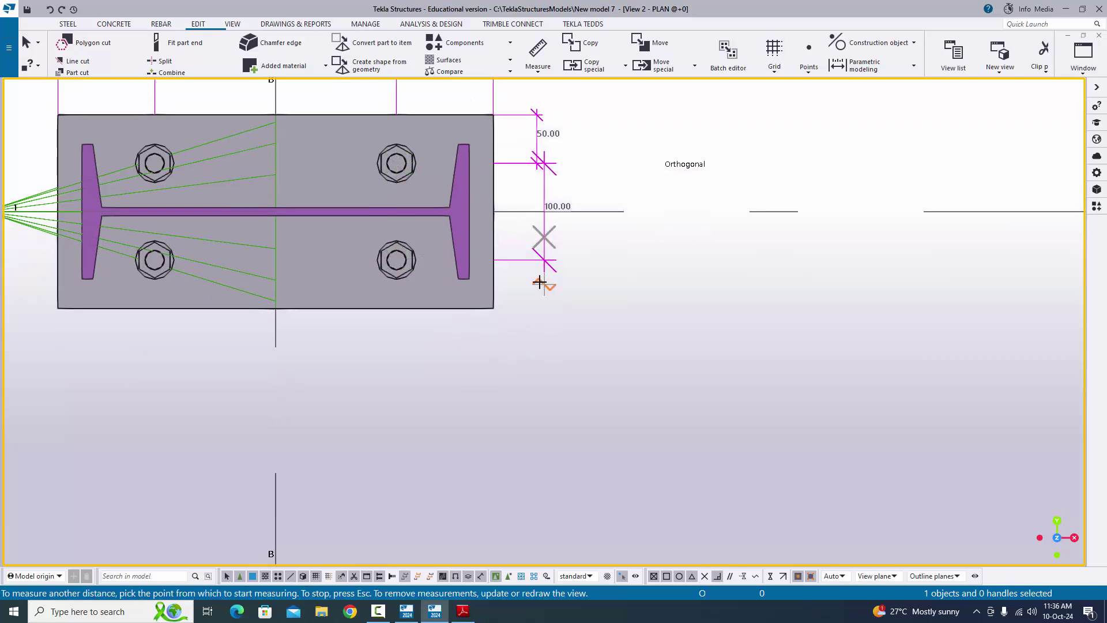
{"action": "left_click", "coordinate": [396, 263]}
{"action": "left_click", "coordinate": [493, 309]}
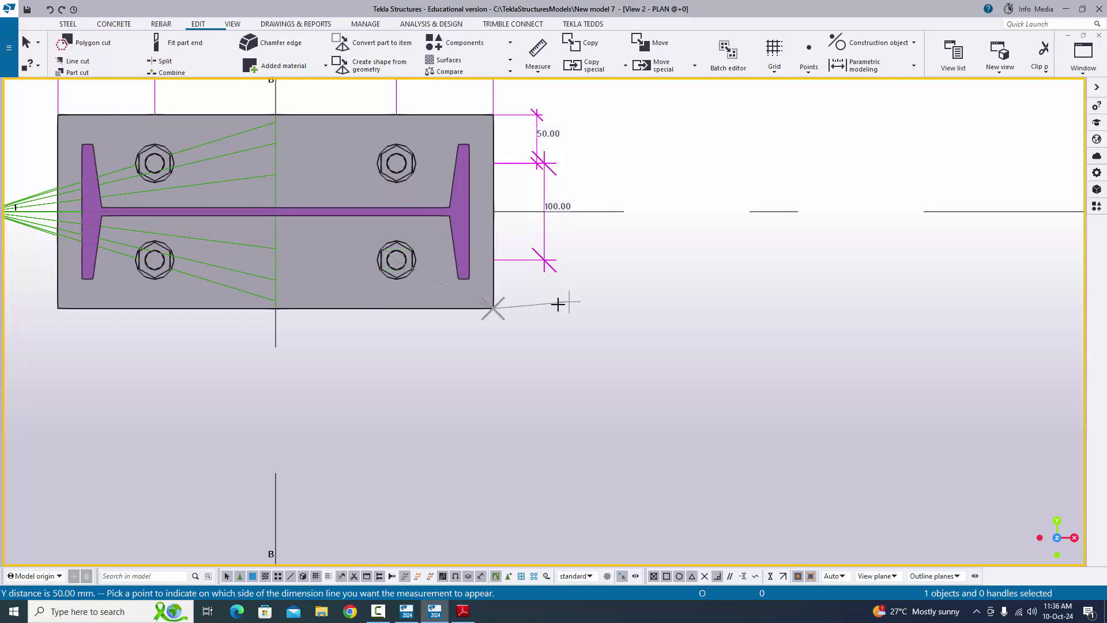
{"action": "left_click", "coordinate": [558, 305]}
Measure the baseplate's overall width along its right edge, place the dimension outside the bolt dimensions, and end measuring
{"action": "scroll", "coordinate": [591, 277], "scroll_direction": "down", "scroll_amount": 2}
{"action": "middle_click_drag", "start_coordinate": [591, 277], "coordinate": [500, 299]}
{"action": "scroll", "coordinate": [499, 299], "scroll_direction": "up", "scroll_amount": 1}
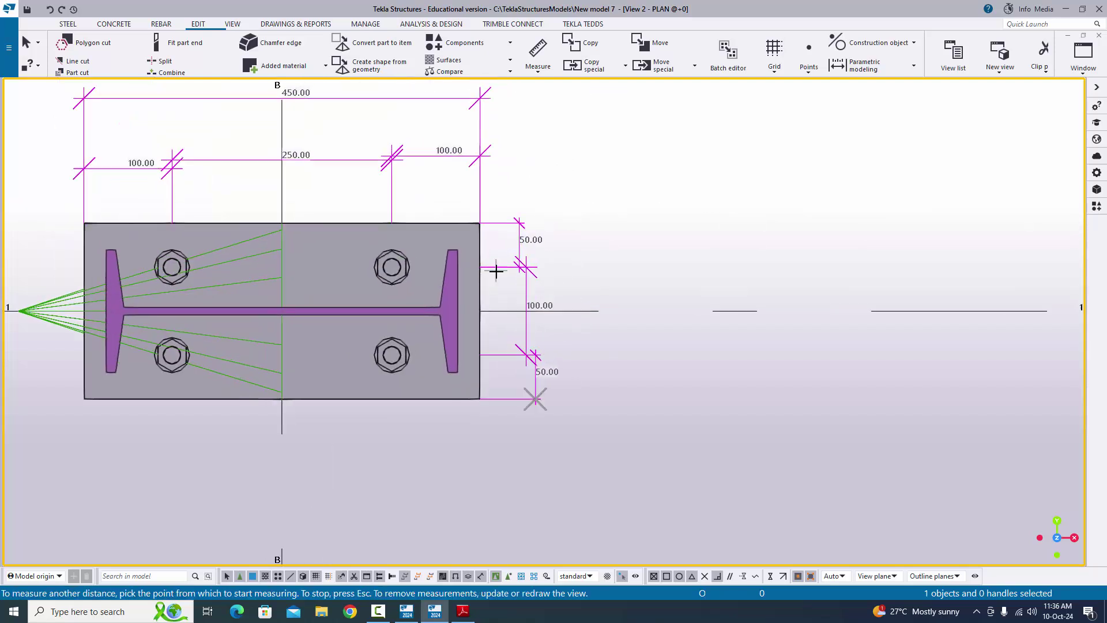
{"action": "scroll", "coordinate": [496, 271], "scroll_direction": "up", "scroll_amount": 1}
{"action": "left_click", "coordinate": [478, 218]}
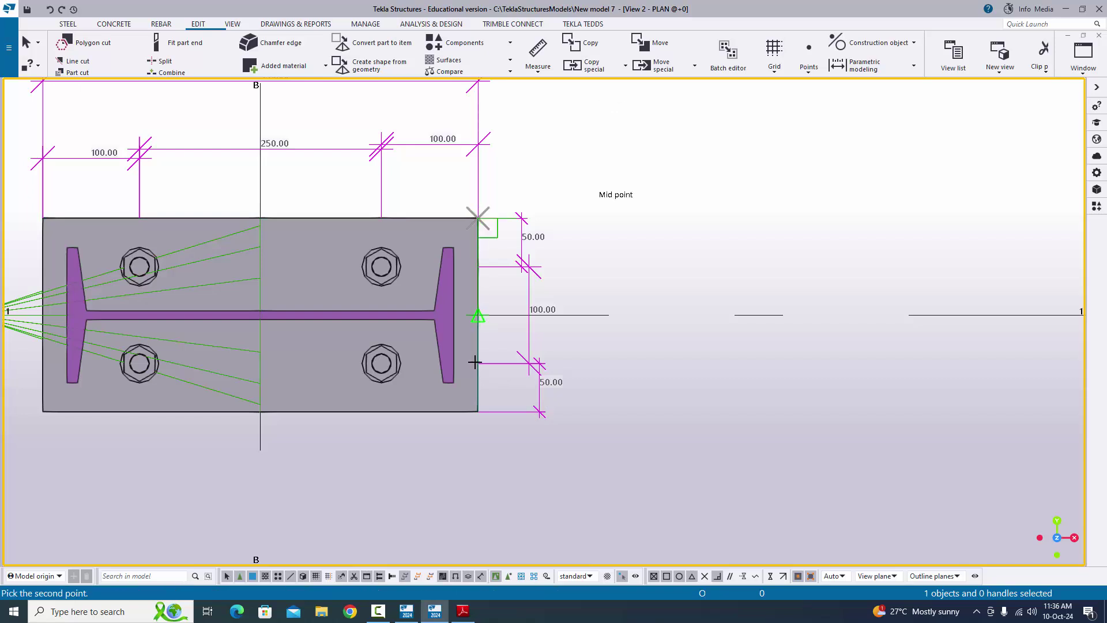
{"action": "left_click", "coordinate": [478, 411]}
{"action": "left_click", "coordinate": [612, 351]}
{"action": "scroll", "coordinate": [612, 351], "scroll_direction": "down", "scroll_amount": 3}
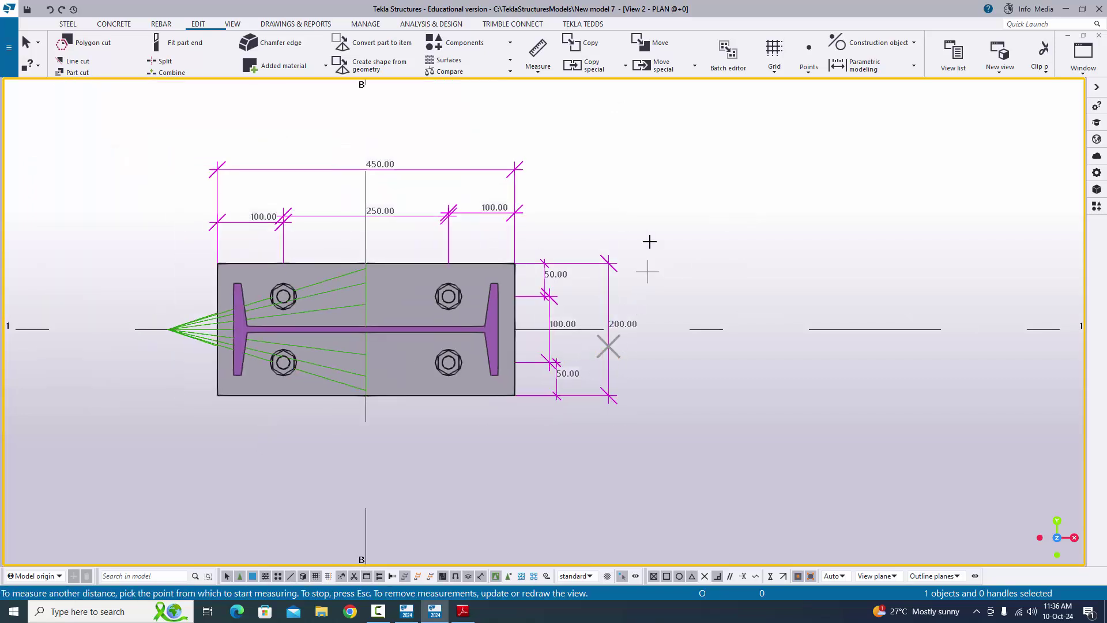
{"action": "right_click", "coordinate": [658, 228]}
{"action": "left_click", "coordinate": [663, 230]}
Compare the measured baseplate and bolt spacing dimensions with section A-A of the reference drawing in Adobe Reader, returning to Tekla Structures
{"action": "left_click", "coordinate": [456, 611]}
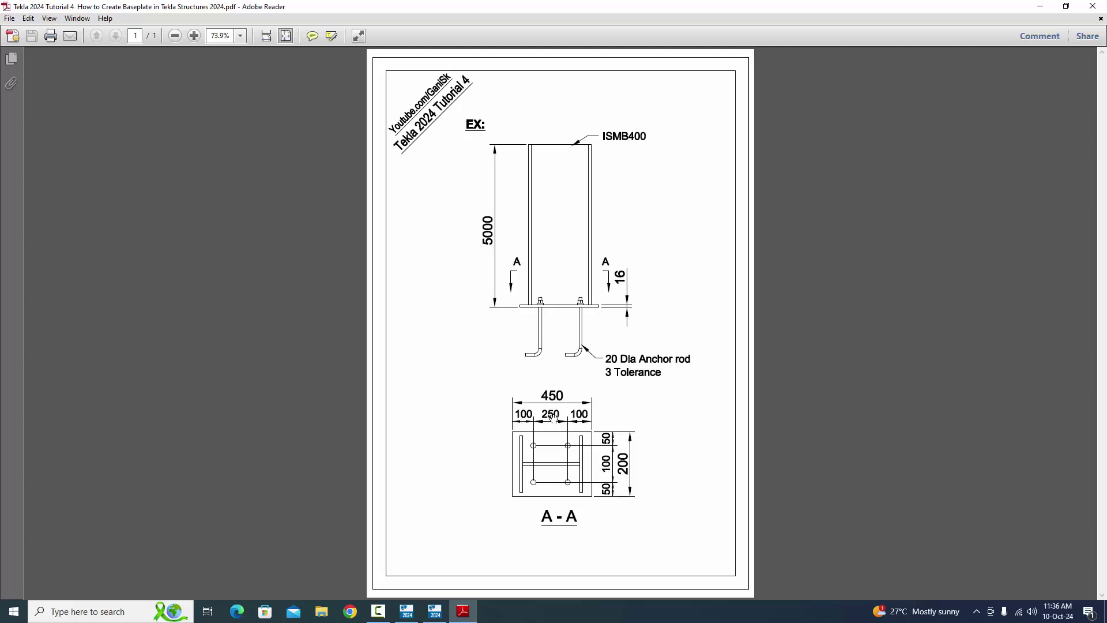
{"action": "left_click", "coordinate": [435, 611]}
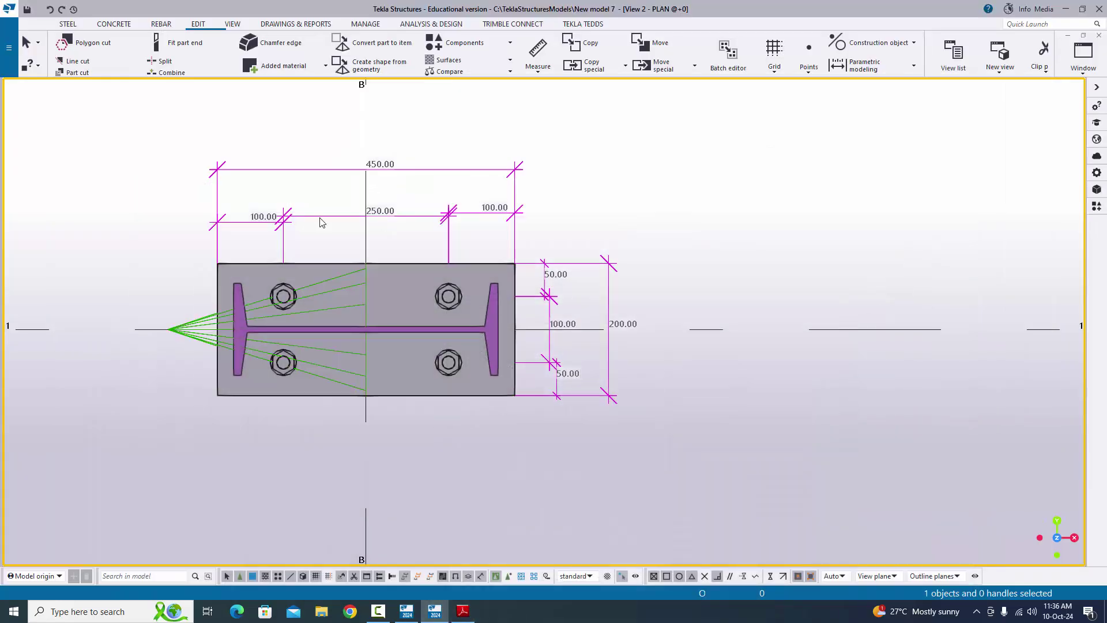
{"action": "left_click", "coordinate": [463, 611]}
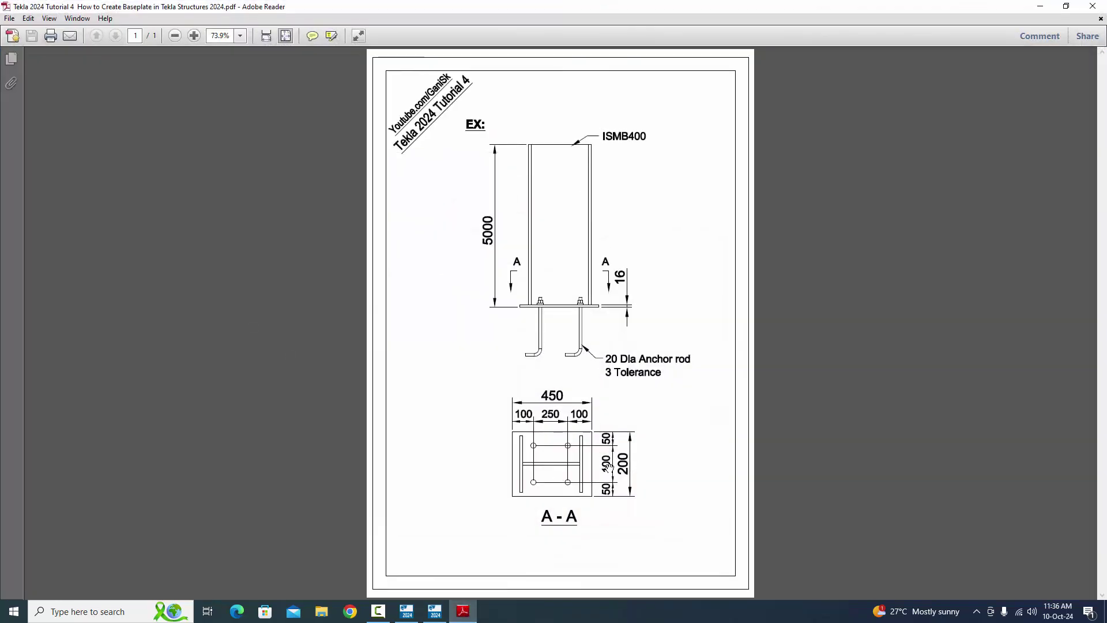
{"action": "left_click", "coordinate": [435, 611]}
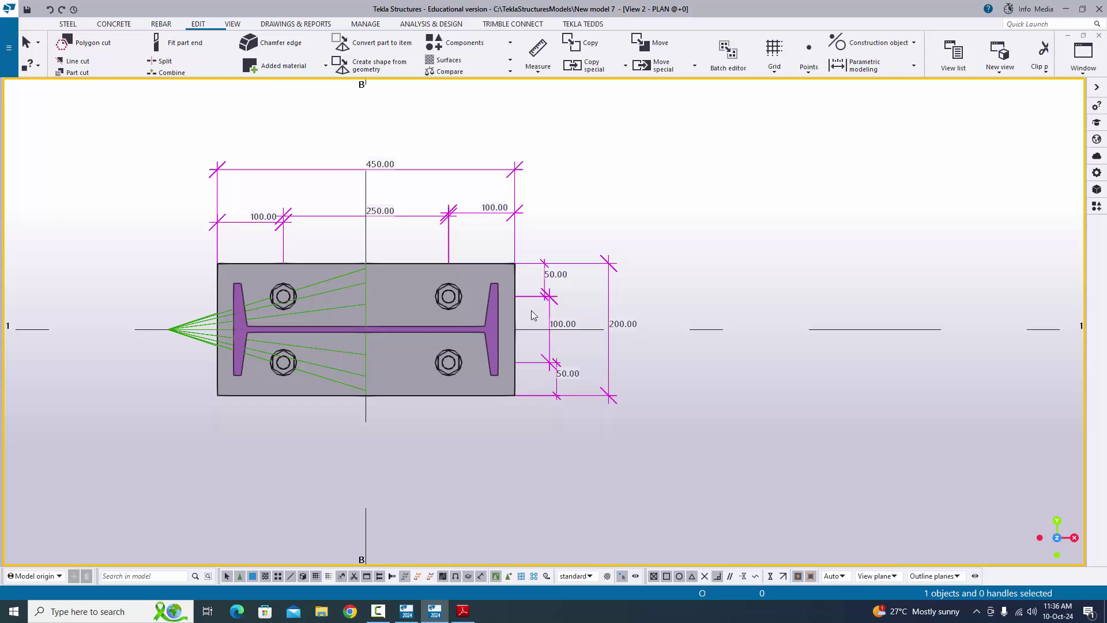
{"action": "scroll", "coordinate": [710, 274], "scroll_direction": "down", "scroll_amount": 2}
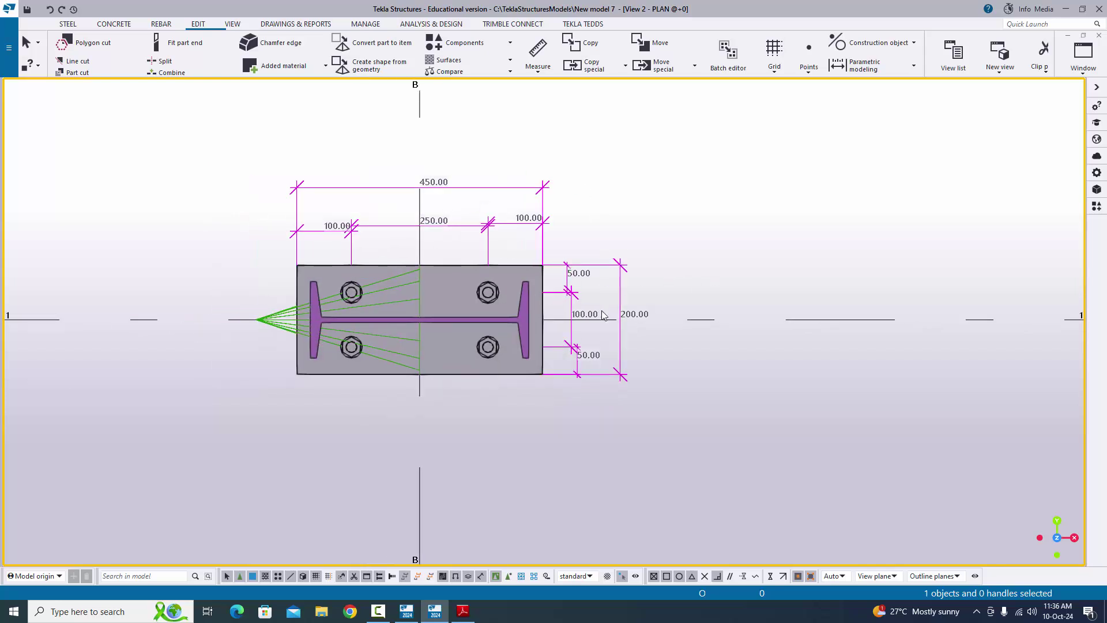
{"action": "middle_click_drag", "start_coordinate": [590, 289], "coordinate": [521, 319]}
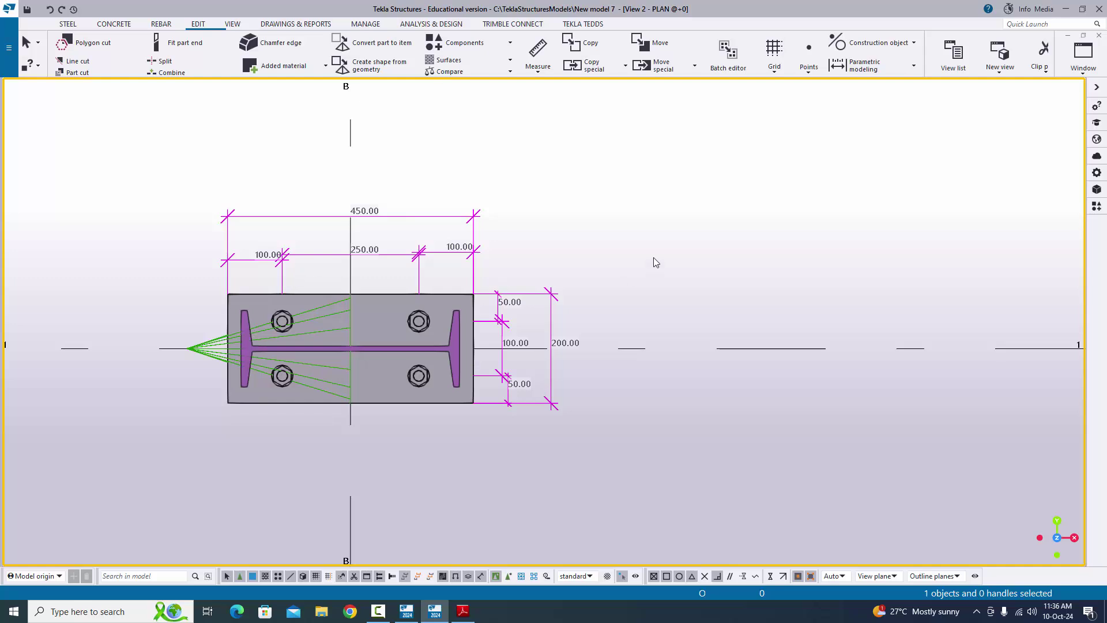
Redraw the plan view to clear the measurements, and switch to the 3D view to examine the column
{"action": "right_click", "coordinate": [677, 179]}
{"action": "left_click", "coordinate": [707, 245]}
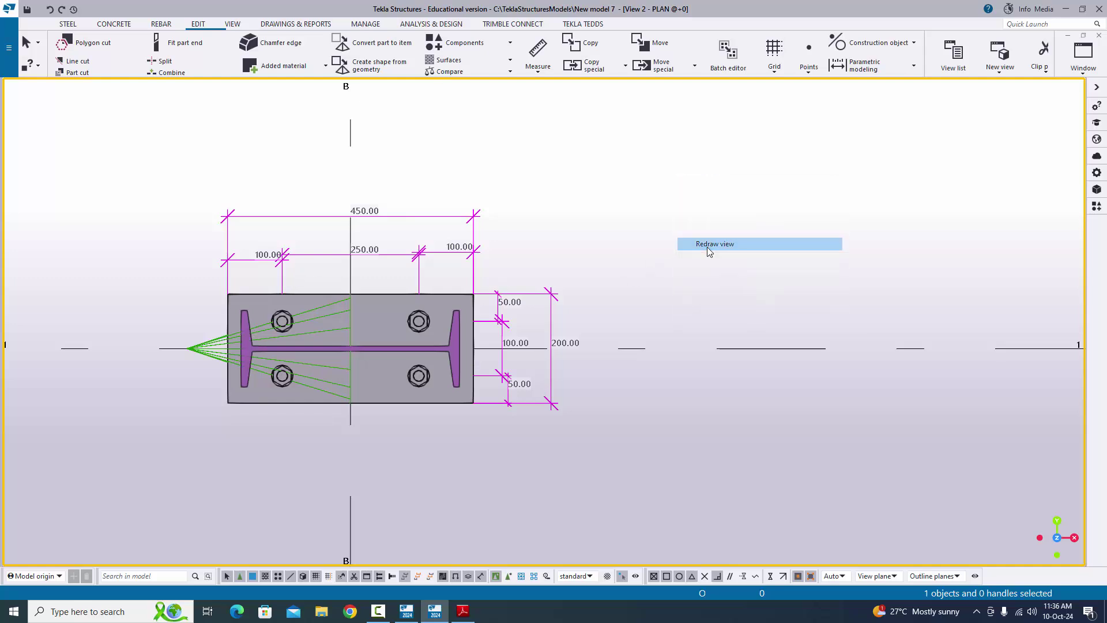
{"action": "left_click", "coordinate": [1087, 68]}
{"action": "left_click", "coordinate": [1058, 155]}
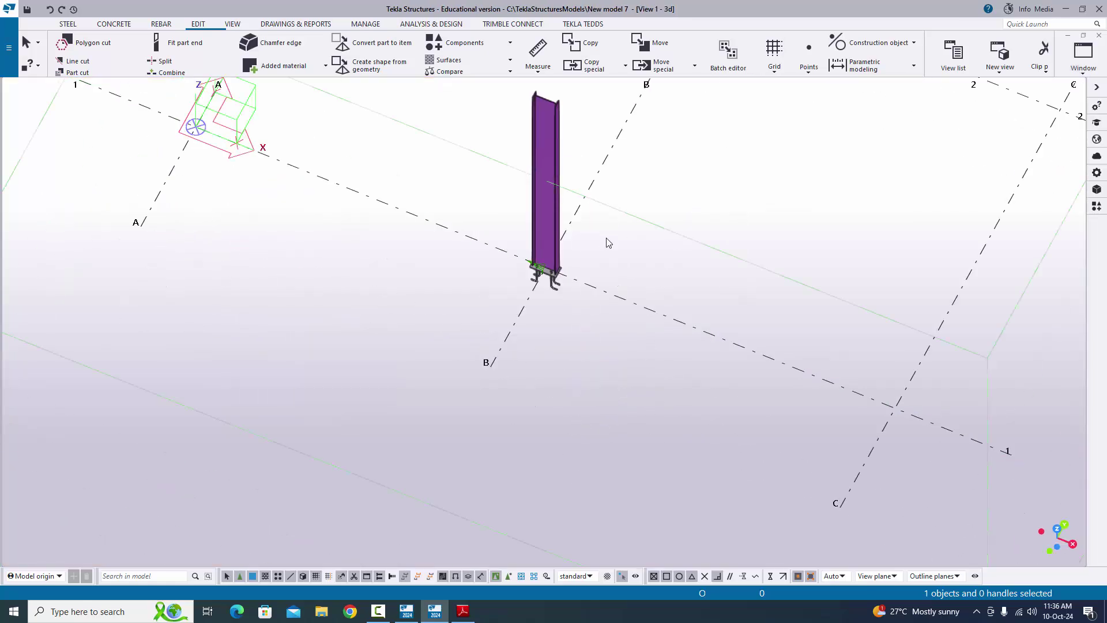
{"action": "scroll", "coordinate": [609, 242], "scroll_direction": "up", "scroll_amount": 3}
{"action": "middle_click_drag", "start_coordinate": [585, 243], "coordinate": [592, 379]}
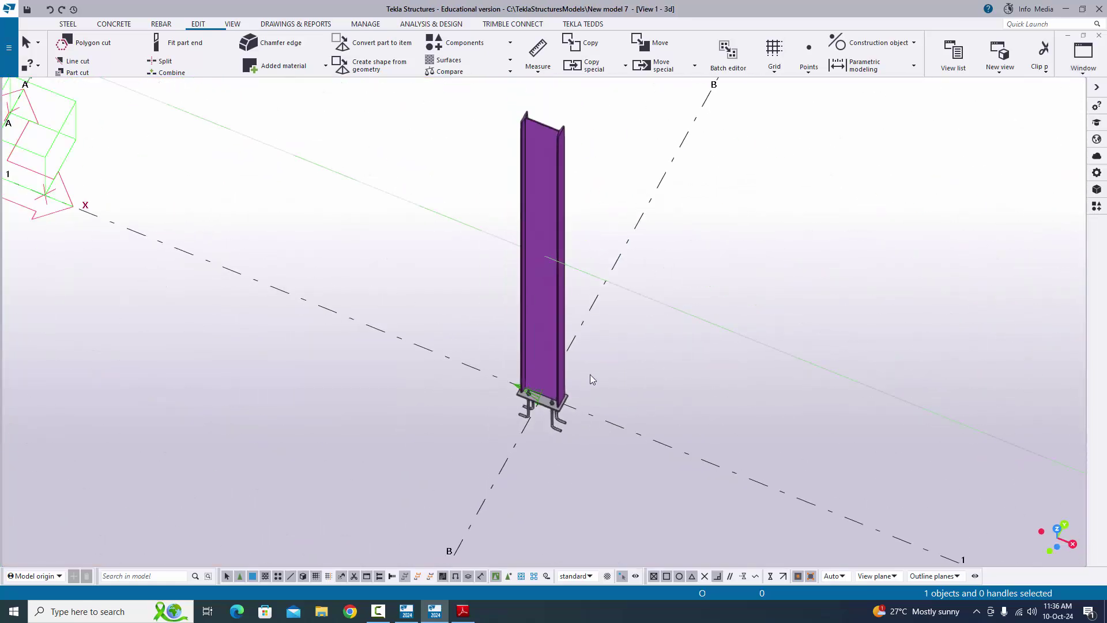
{"action": "left_click", "coordinate": [1088, 67]}
{"action": "left_click", "coordinate": [665, 282]}
{"action": "scroll", "coordinate": [665, 282], "scroll_direction": "down", "scroll_amount": 5}
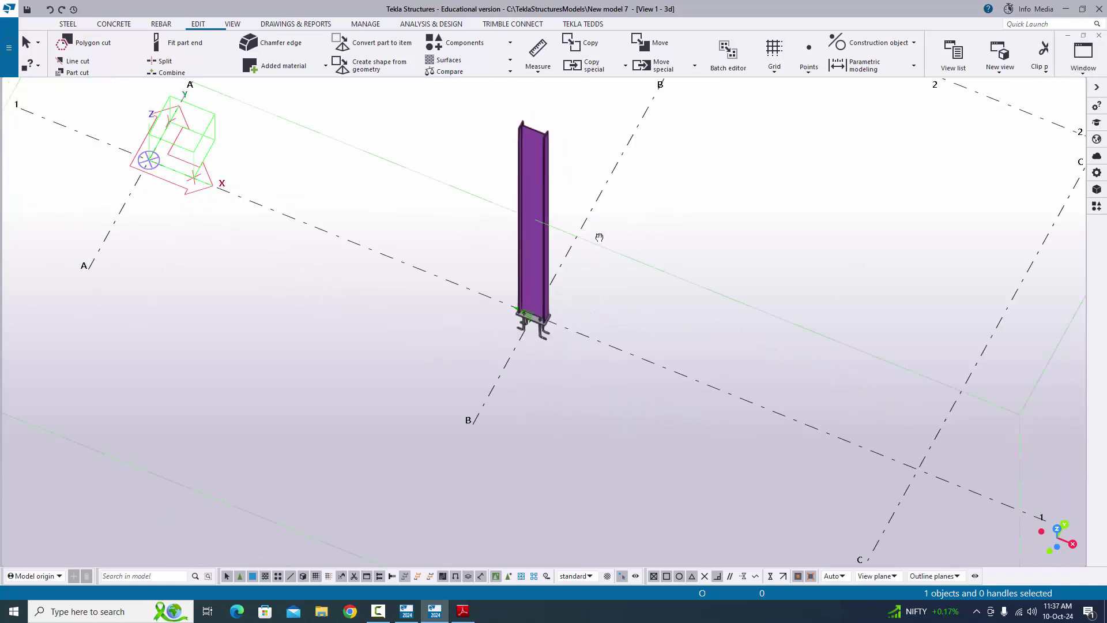
{"action": "middle_click_drag", "start_coordinate": [316, 254], "coordinate": [362, 274]}
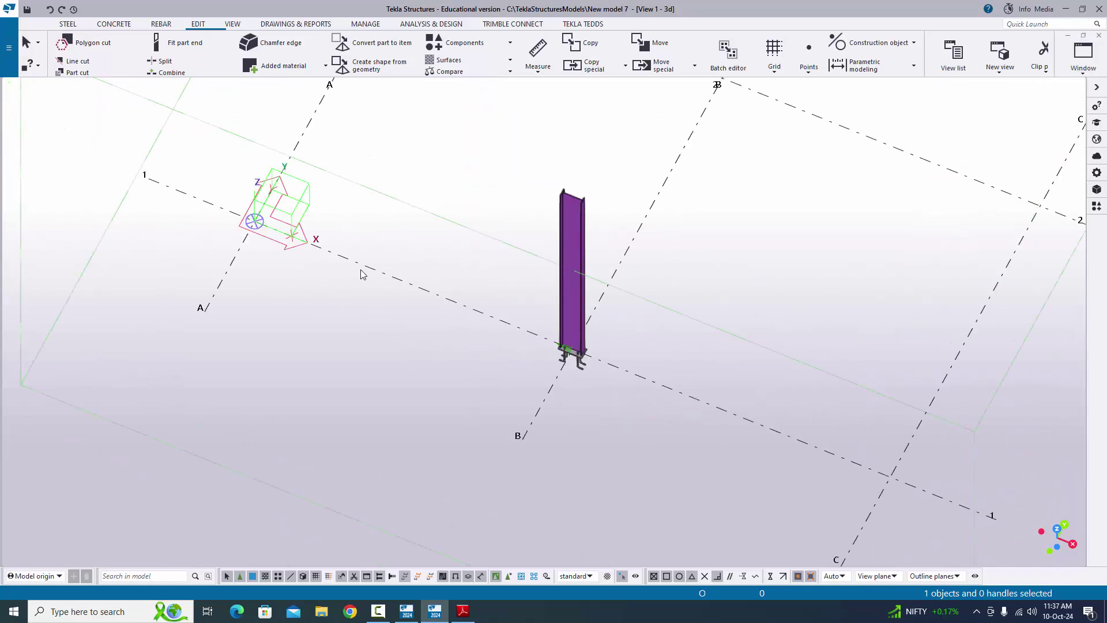
Make the named view GRID @1 visible through the view list and frame the column in it
{"action": "left_click", "coordinate": [1084, 58]}
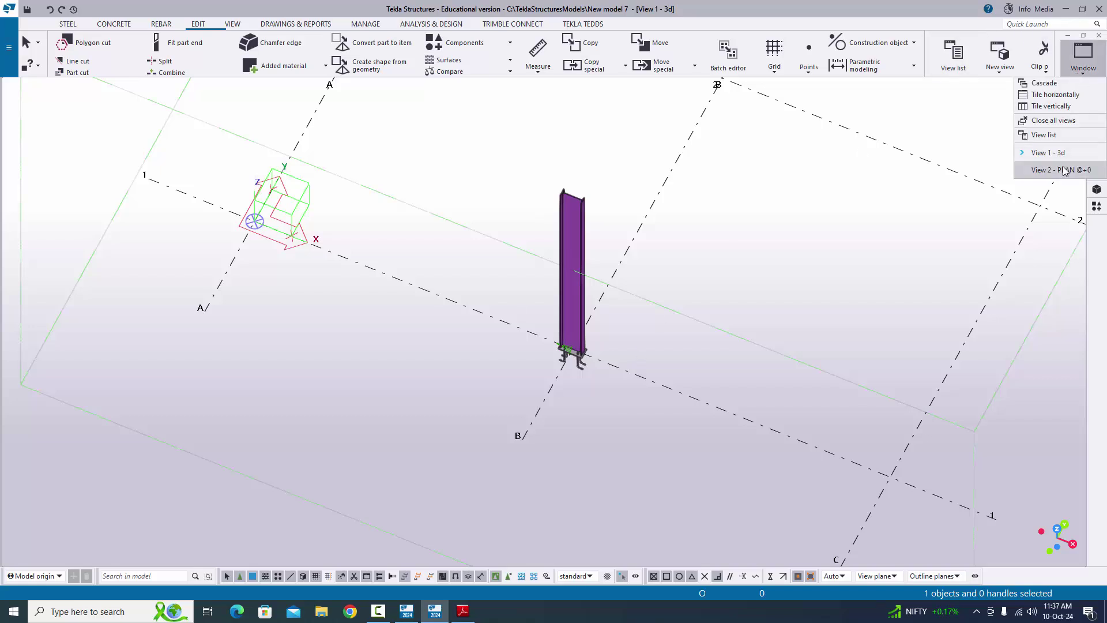
{"action": "left_click", "coordinate": [1047, 138]}
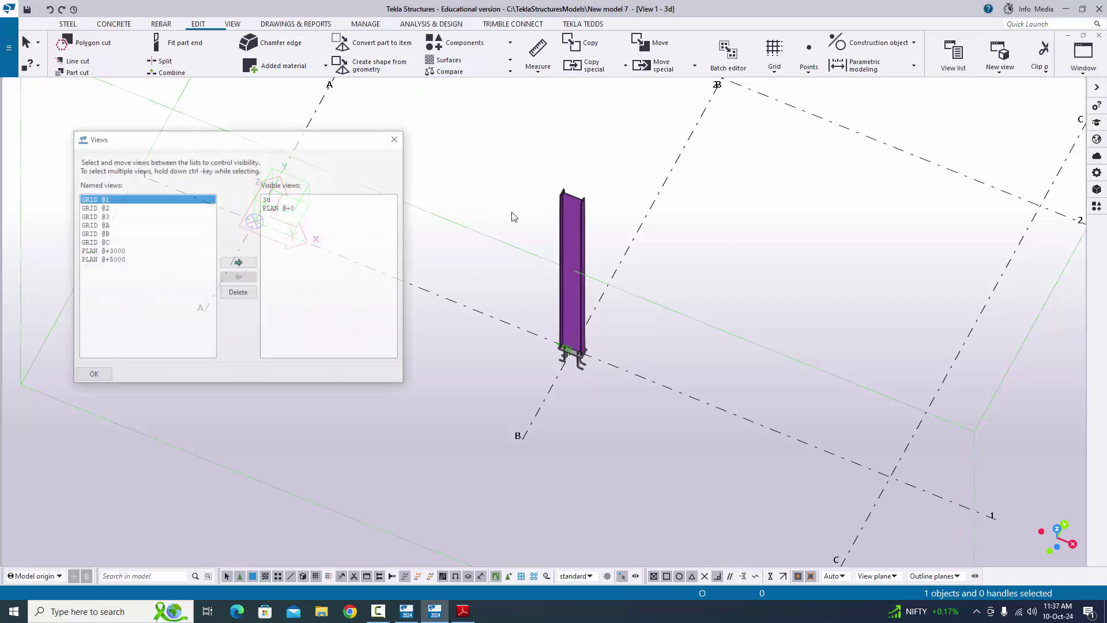
{"action": "left_click", "coordinate": [239, 263]}
{"action": "left_click", "coordinate": [397, 139]}
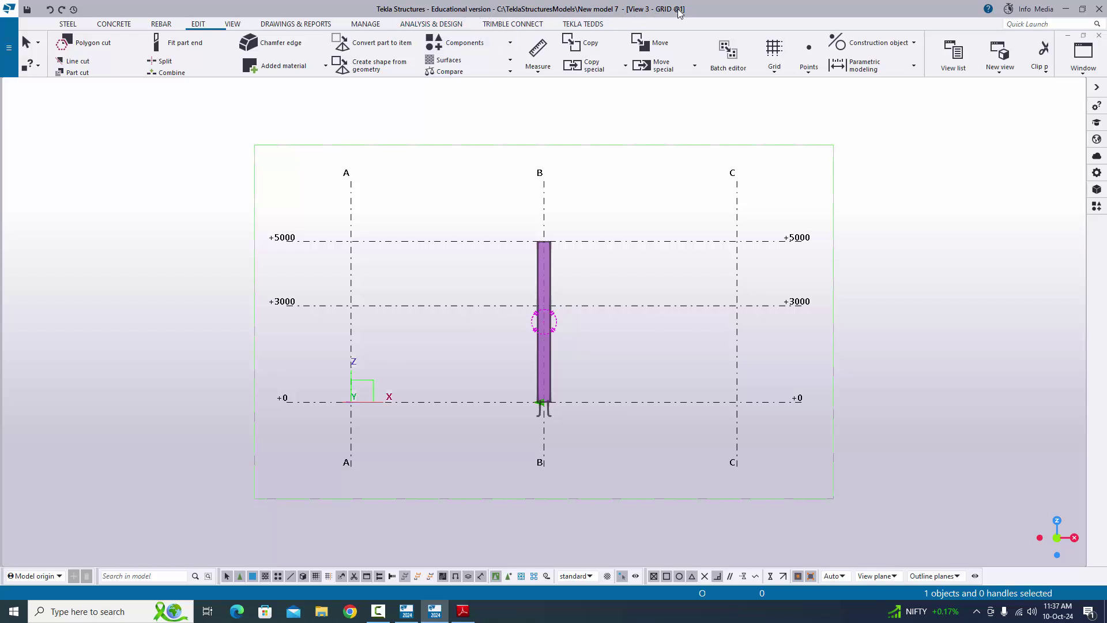
{"action": "scroll", "coordinate": [578, 206], "scroll_direction": "up", "scroll_amount": 3}
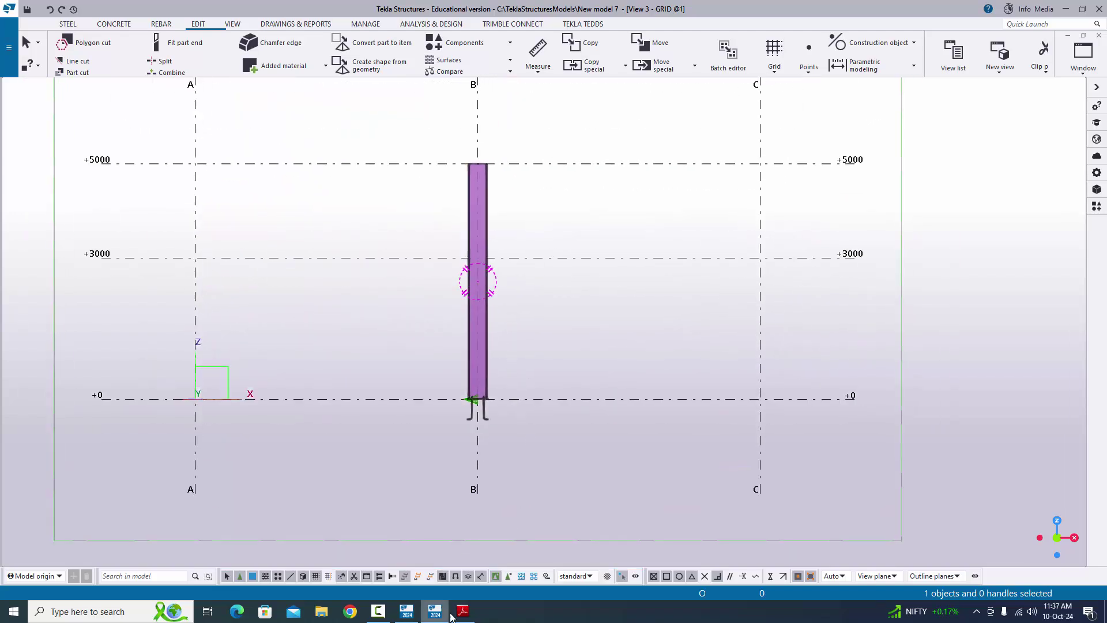
Check the column height in the reference PDF, and measure the model from the baseplate's underside to the column's top
{"action": "key", "text": "alt+Tab"}
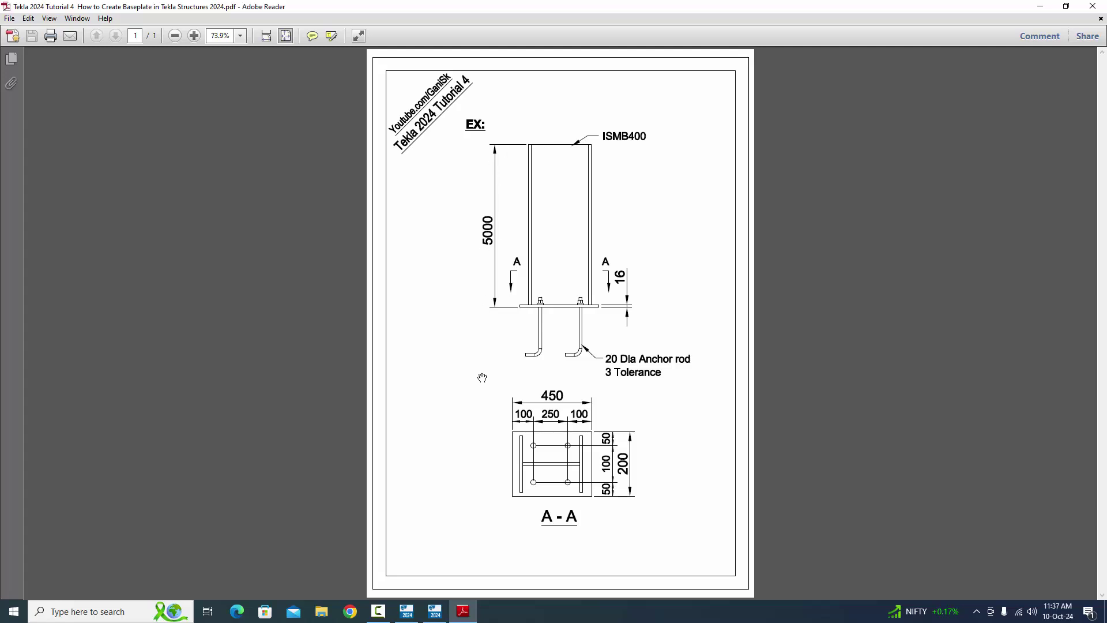
{"action": "left_click", "coordinate": [435, 611]}
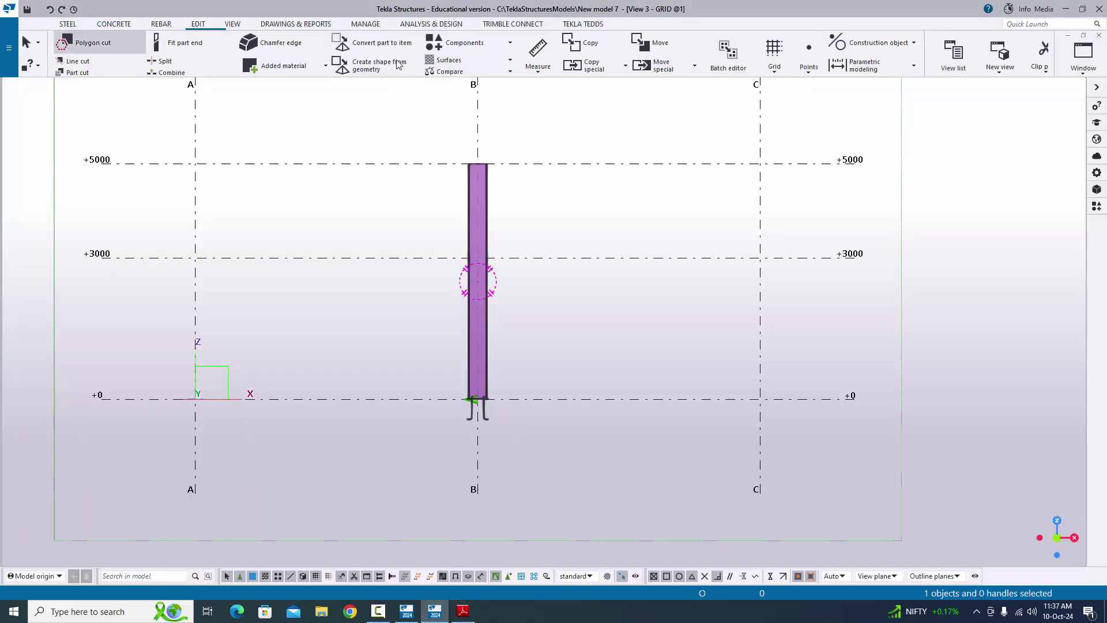
{"action": "left_click", "coordinate": [538, 72]}
{"action": "left_click", "coordinate": [562, 136]}
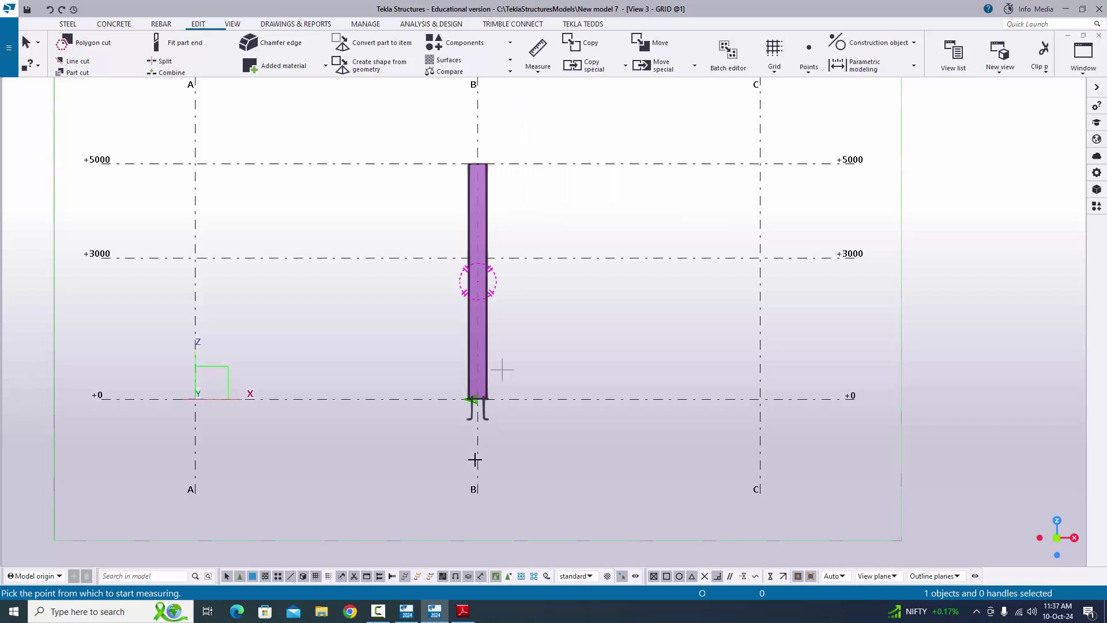
{"action": "scroll", "coordinate": [496, 372], "scroll_direction": "up", "scroll_amount": 2}
{"action": "scroll", "coordinate": [494, 371], "scroll_direction": "up", "scroll_amount": 8}
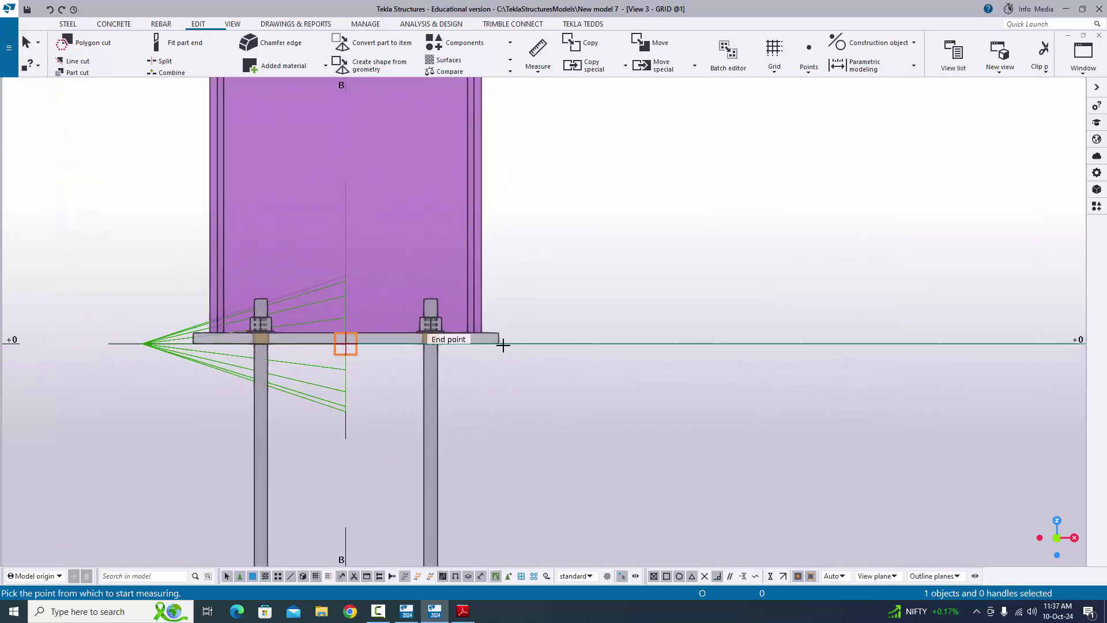
{"action": "left_click", "coordinate": [497, 344]}
{"action": "scroll", "coordinate": [553, 479], "scroll_direction": "down", "scroll_amount": 6}
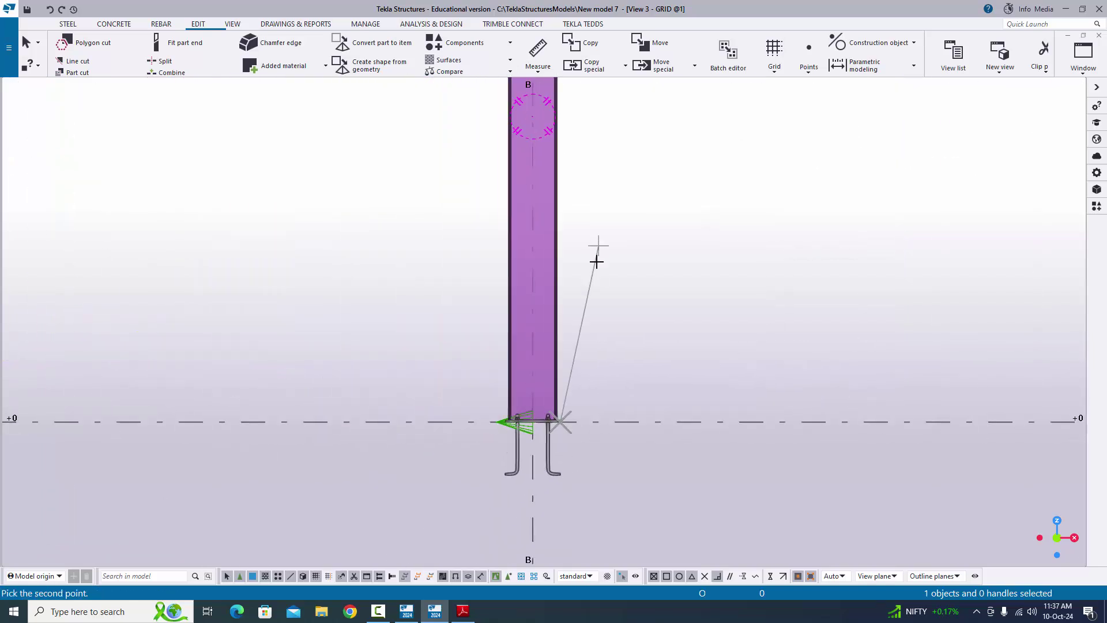
{"action": "middle_click_drag", "start_coordinate": [564, 426], "coordinate": [447, 398]}
{"action": "scroll", "coordinate": [465, 346], "scroll_direction": "up", "scroll_amount": 6}
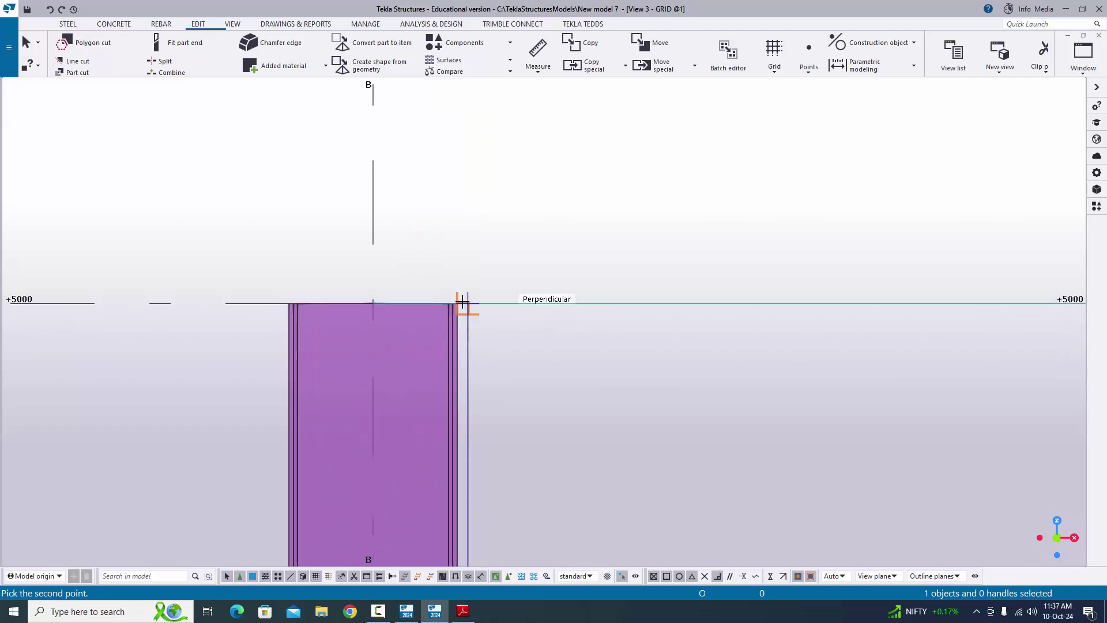
{"action": "left_click", "coordinate": [458, 301]}
{"action": "scroll", "coordinate": [513, 309], "scroll_direction": "down", "scroll_amount": 2}
{"action": "scroll", "coordinate": [539, 361], "scroll_direction": "down", "scroll_amount": 3}
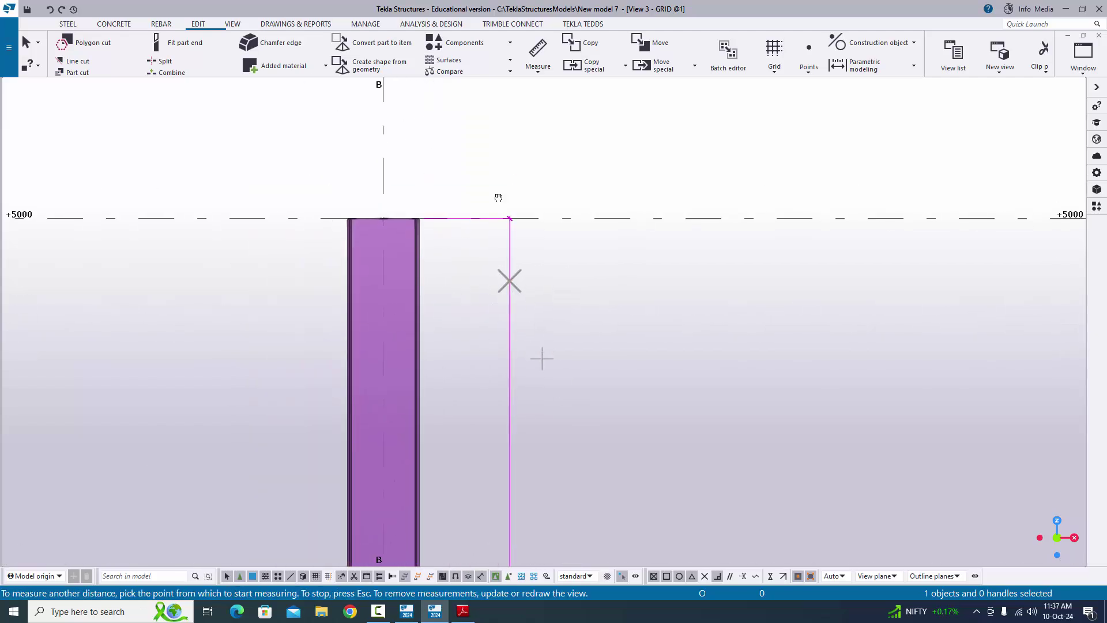
{"action": "scroll", "coordinate": [493, 396], "scroll_direction": "up", "scroll_amount": 2}
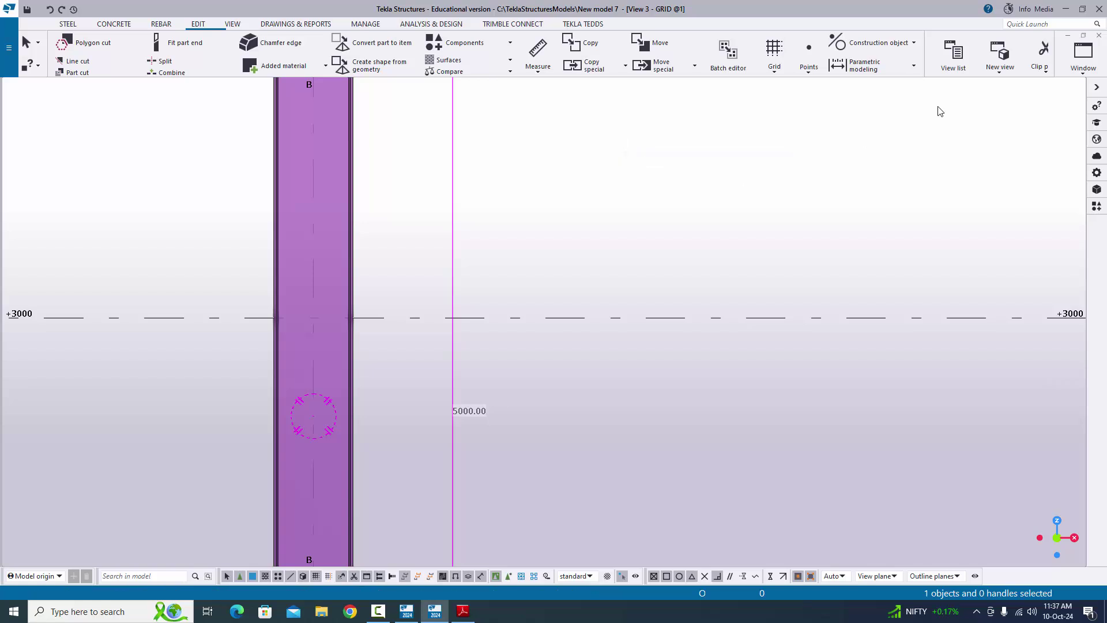
Return to the 3D view and compare the baseplate and hooked anchor rods with the reference drawing in Adobe Reader
{"action": "left_click", "coordinate": [1067, 71]}
{"action": "left_click", "coordinate": [1044, 152]}
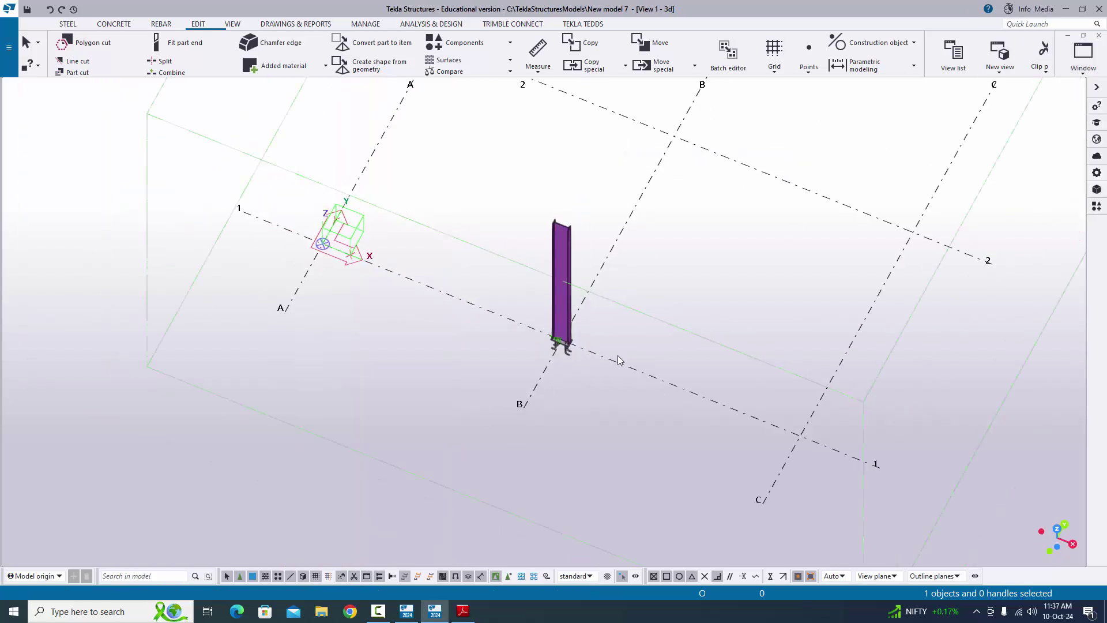
{"action": "scroll", "coordinate": [535, 344], "scroll_direction": "up", "scroll_amount": 3}
{"action": "middle_click_drag", "start_coordinate": [524, 335], "coordinate": [426, 434], "text": "ctrl"}
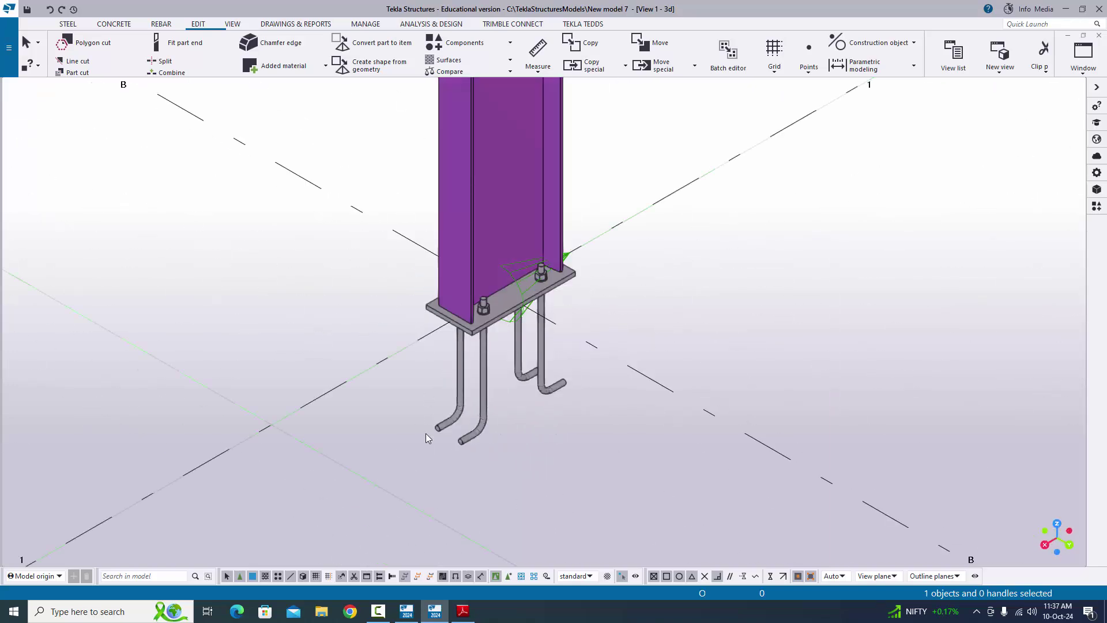
{"action": "left_click", "coordinate": [461, 610]}
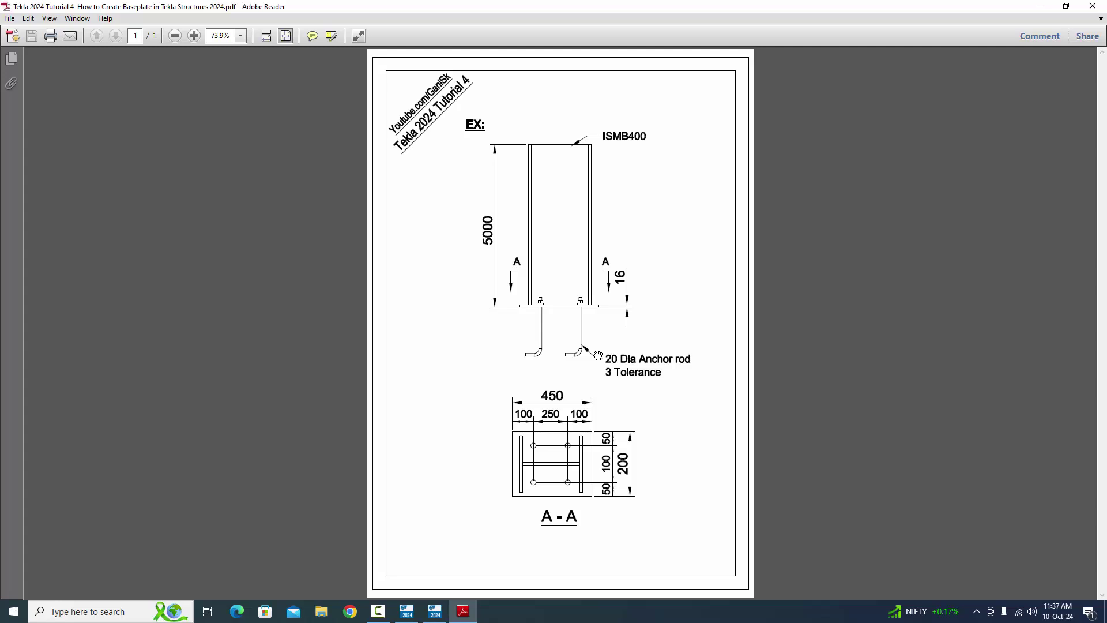
{"action": "left_click", "coordinate": [436, 611]}
{"action": "middle_click_drag", "start_coordinate": [551, 300], "coordinate": [549, 390], "text": "ctrl"}
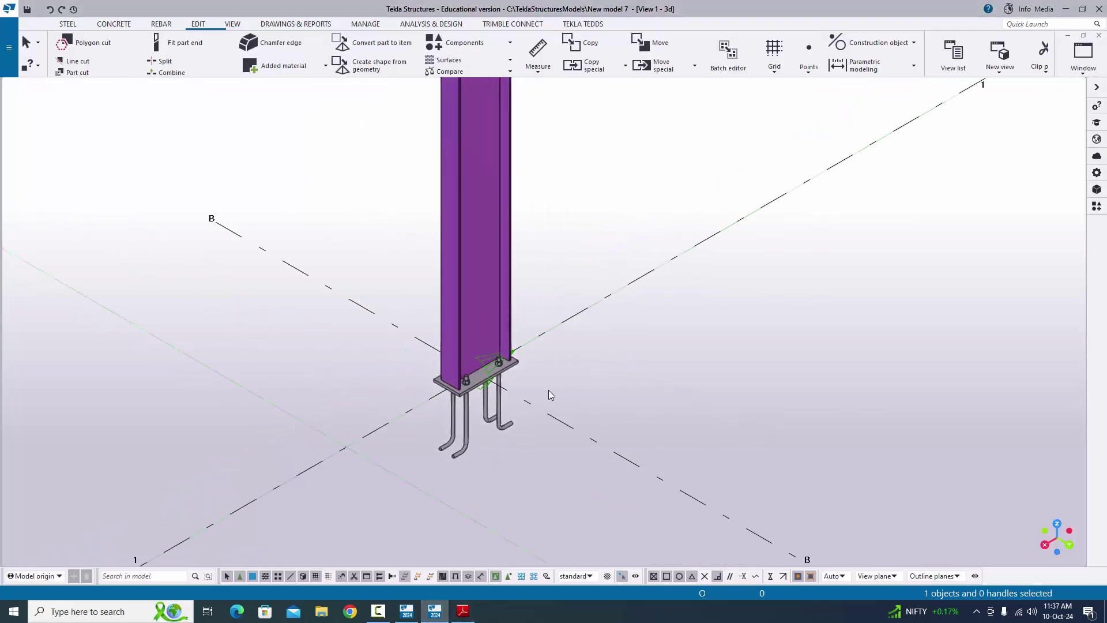